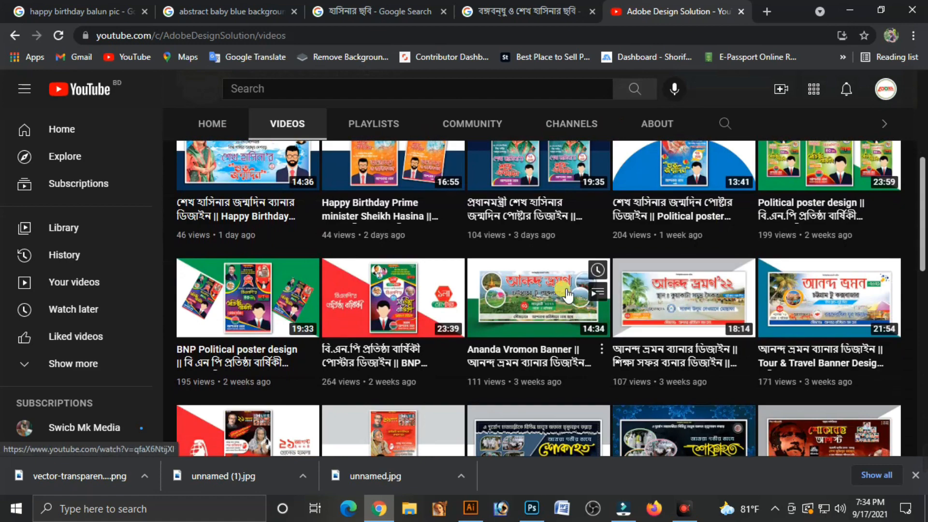
# Browse the channel's uploaded banner and poster design videos
pyautogui.scroll(-3, 807, 271)
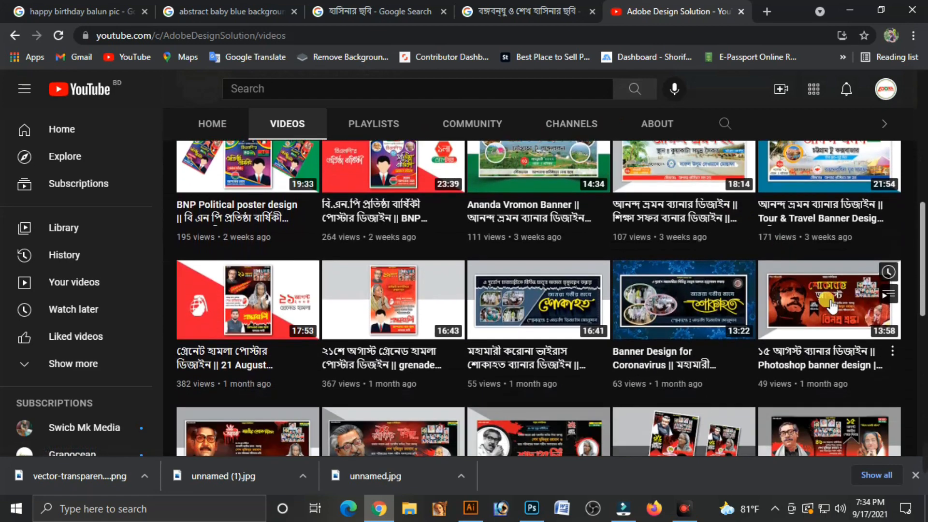
pyautogui.scroll(-6, 822, 290)
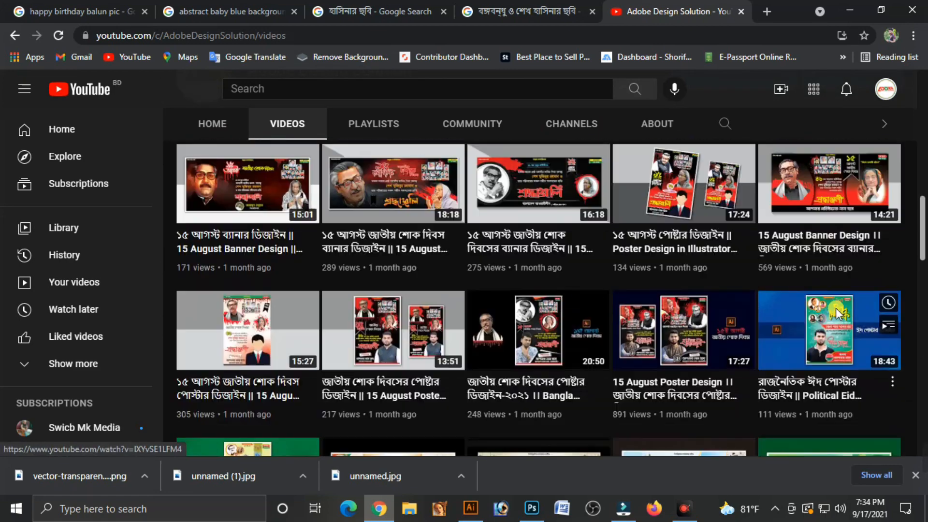
pyautogui.scroll(8, 836, 305)
pyautogui.scroll(3, 844, 314)
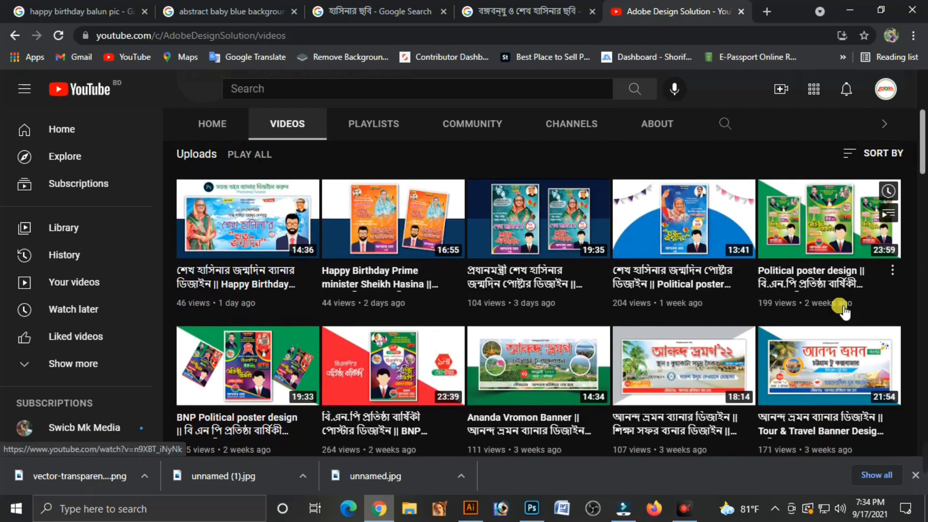
pyautogui.scroll(3, 843, 307)
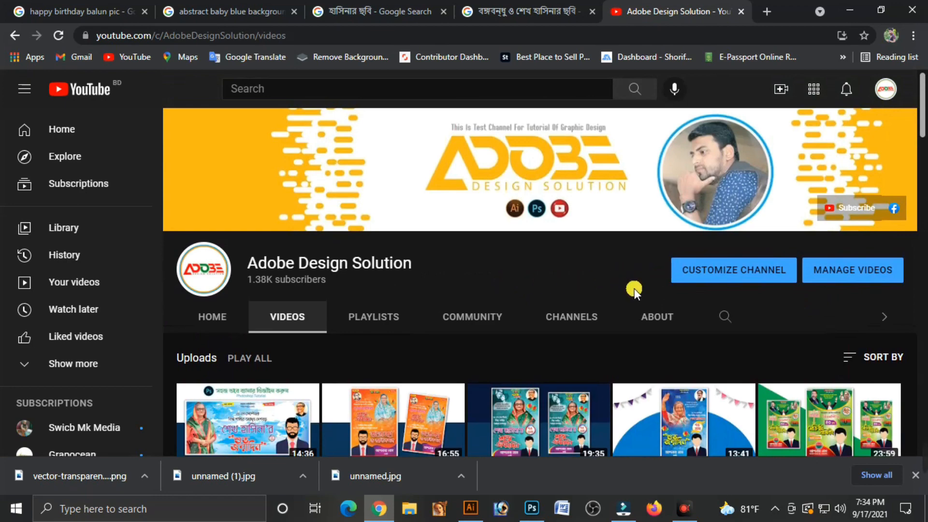
pyautogui.scroll(-5, 645, 277)
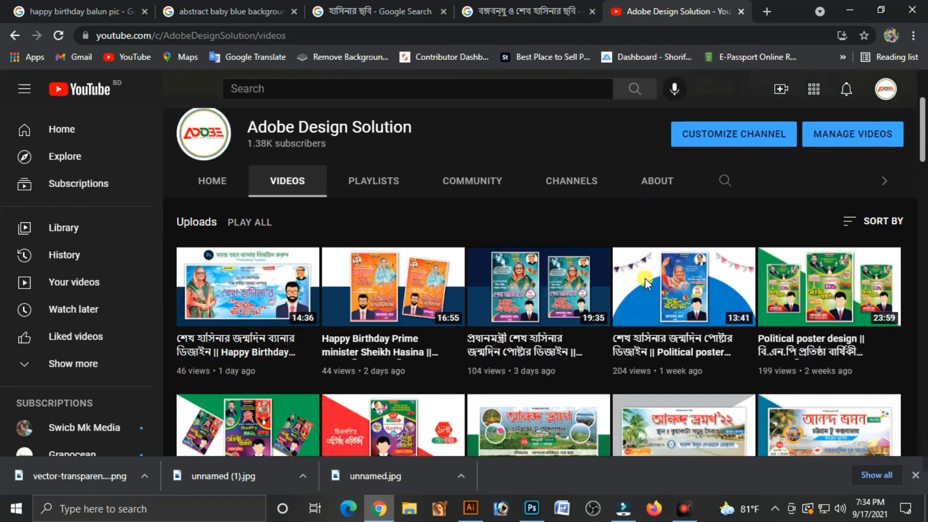
pyautogui.scroll(-7, 658, 280)
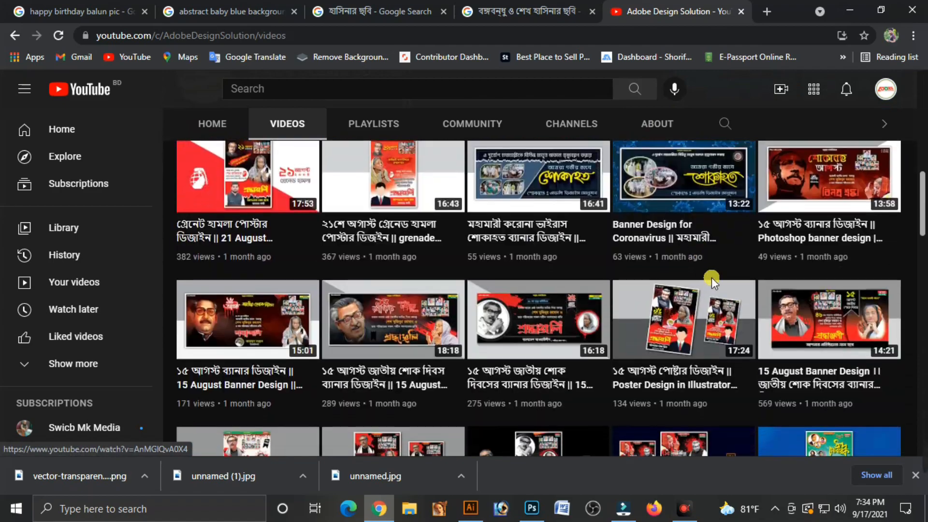
pyautogui.scroll(-3, 773, 314)
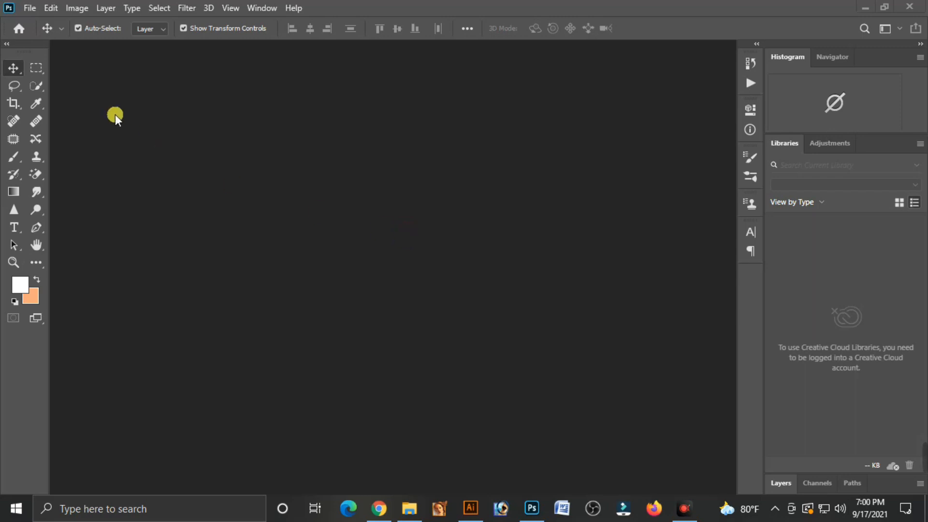
# In Photoshop, start a new document measured in inches, with a width of 72 and a height of 36
pyautogui.click(26, 8)
pyautogui.click(28, 19)
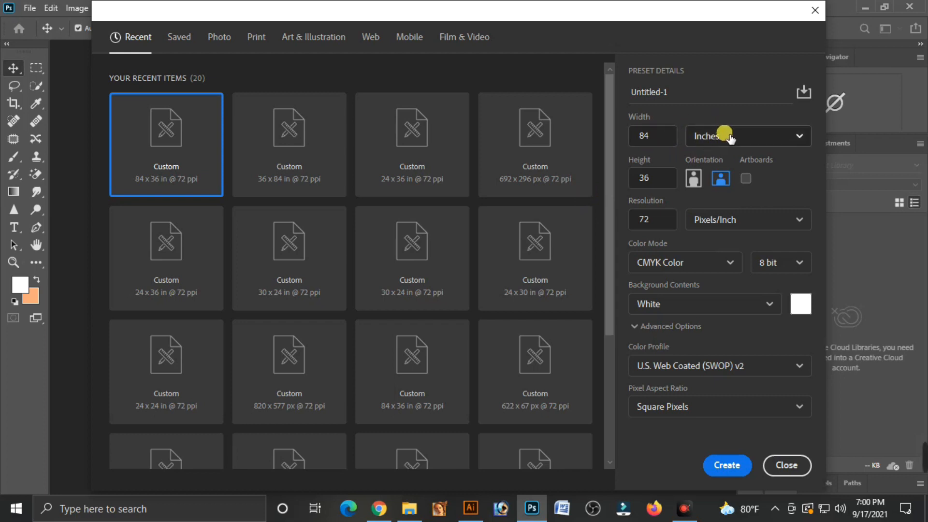
pyautogui.click(727, 141)
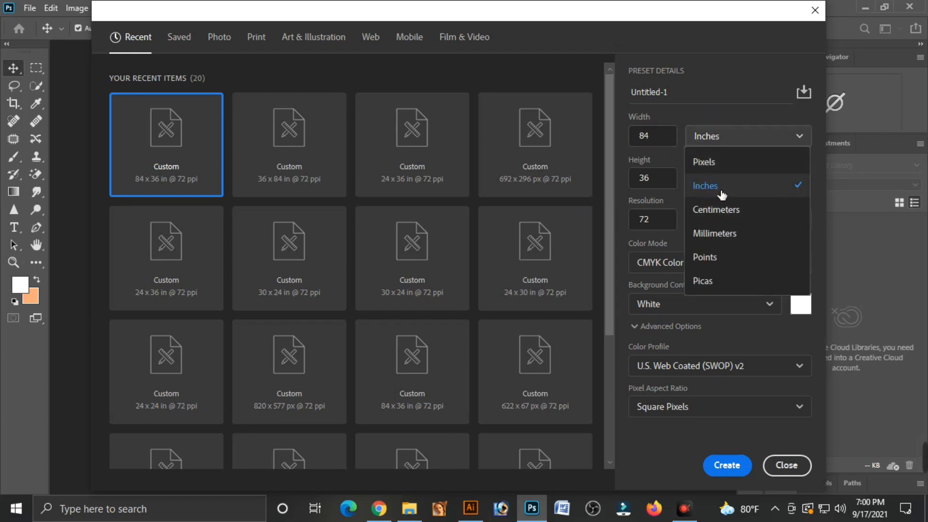
pyautogui.click(705, 186)
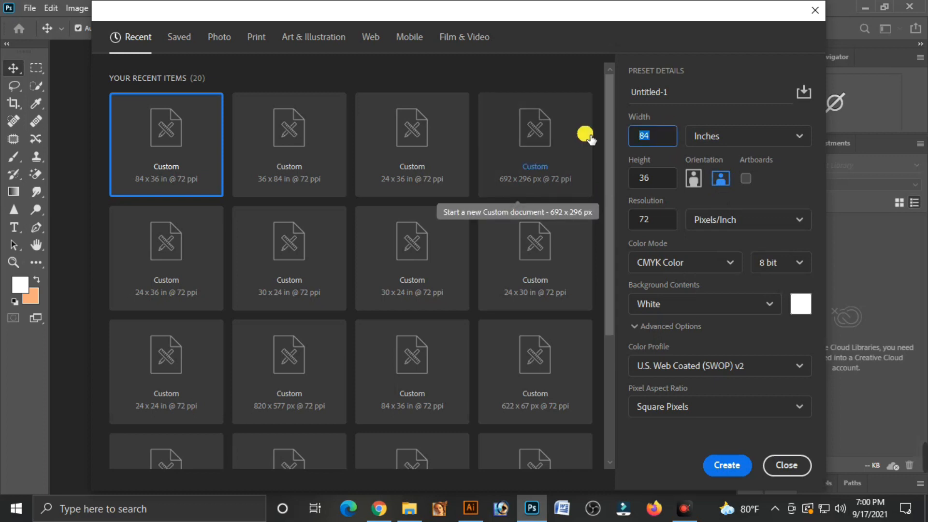
pyautogui.press('Tab')
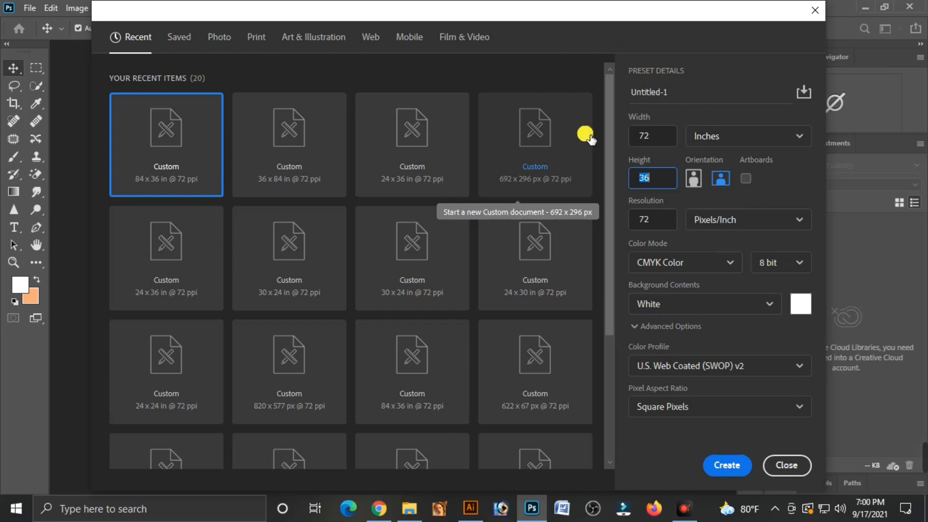
pyautogui.press('Tab')
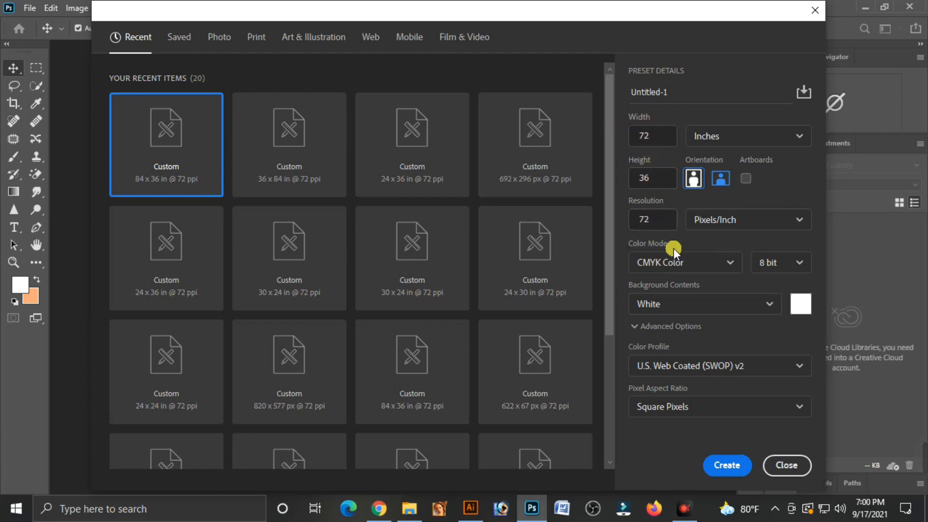
# Choose CMYK Color and White background contents for the new document, and create it
pyautogui.click(700, 262)
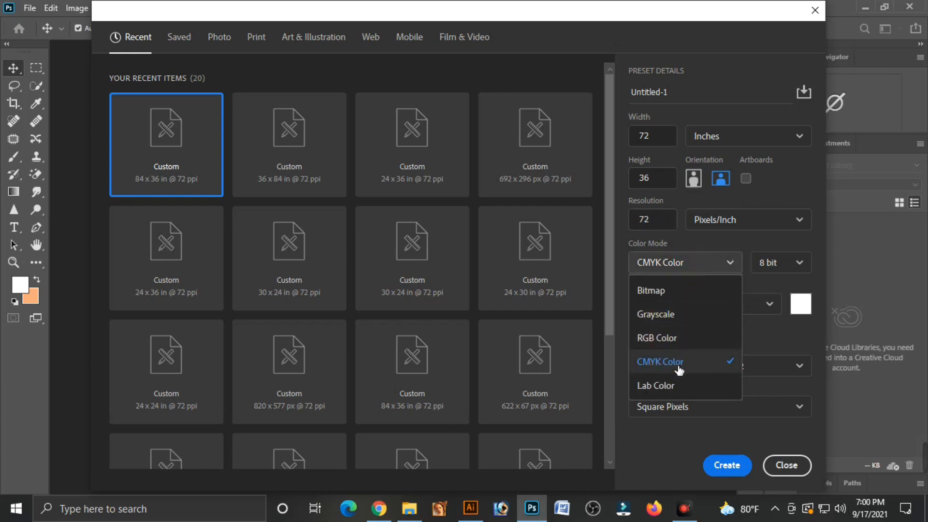
pyautogui.click(679, 370)
pyautogui.click(662, 303)
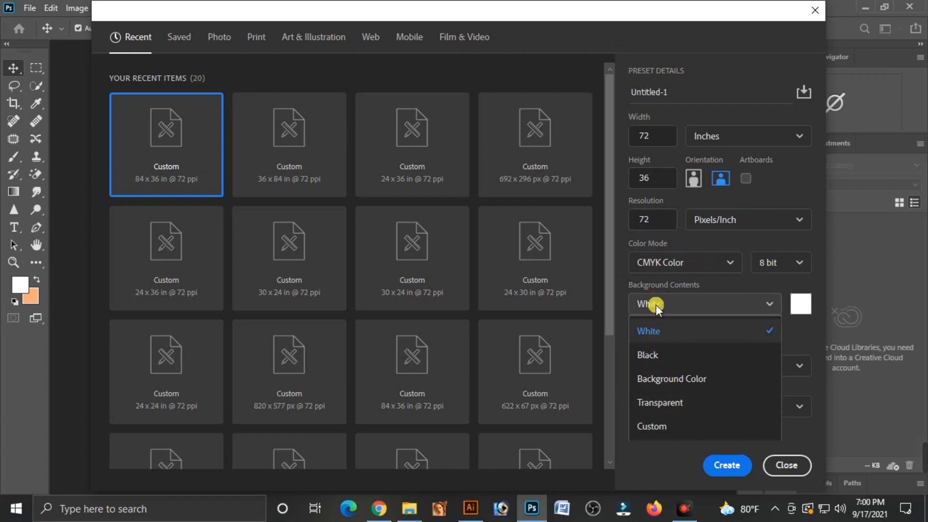
pyautogui.click(658, 334)
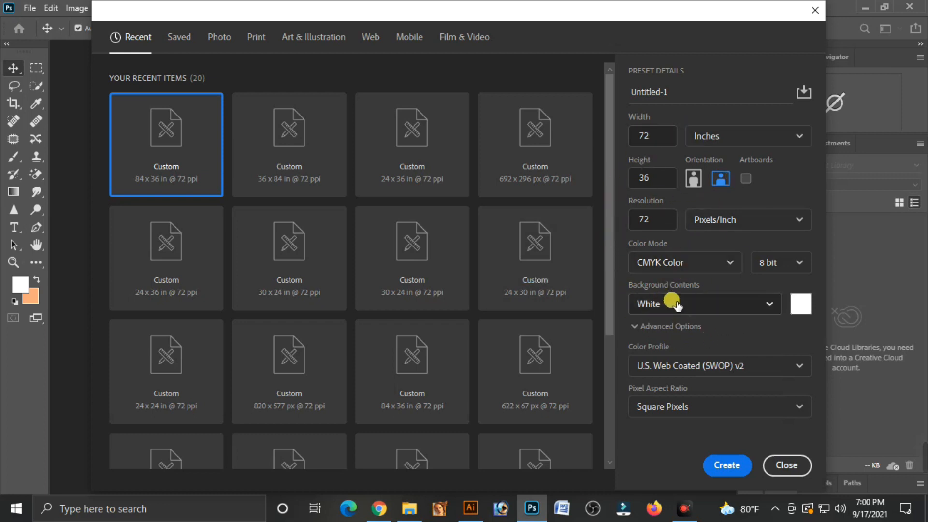
pyautogui.click(730, 464)
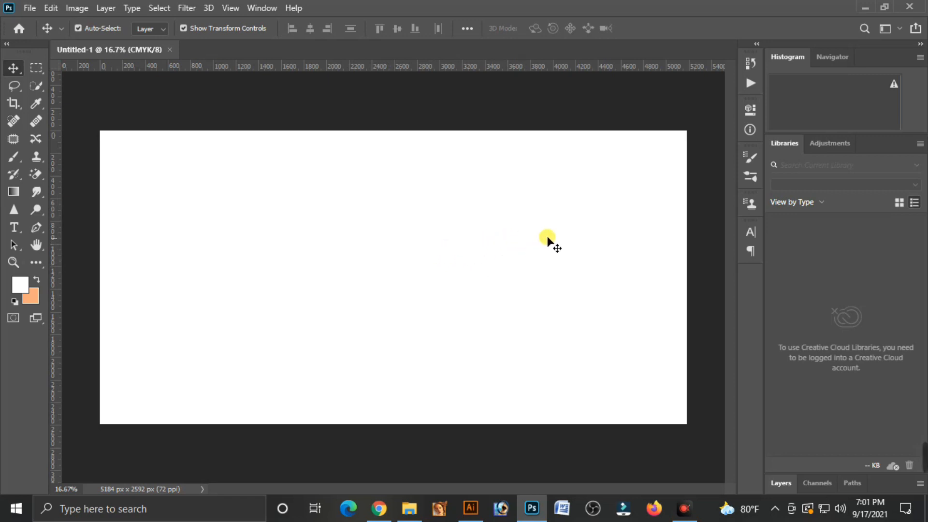
# Switch to the New folder (3) window in File Explorer and preview the pink and gold balloon image
pyautogui.click(865, 7)
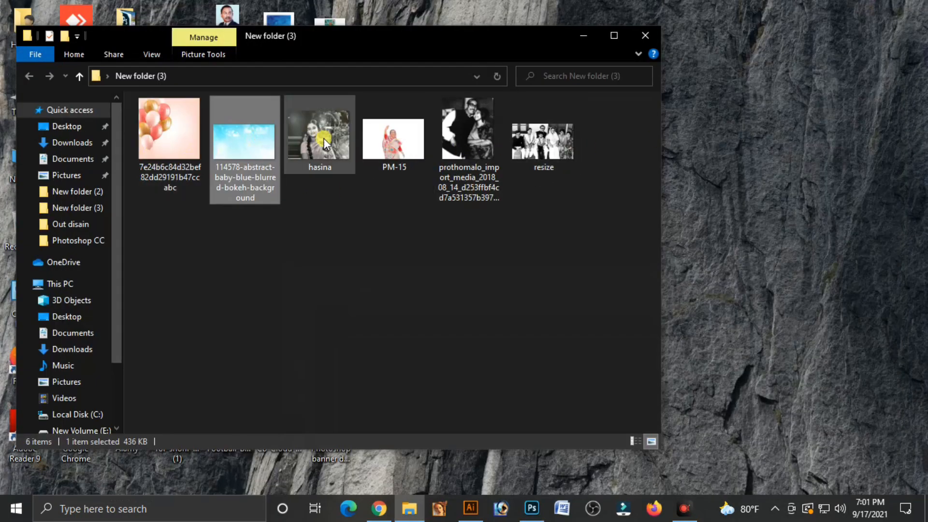
pyautogui.doubleClick(162, 144)
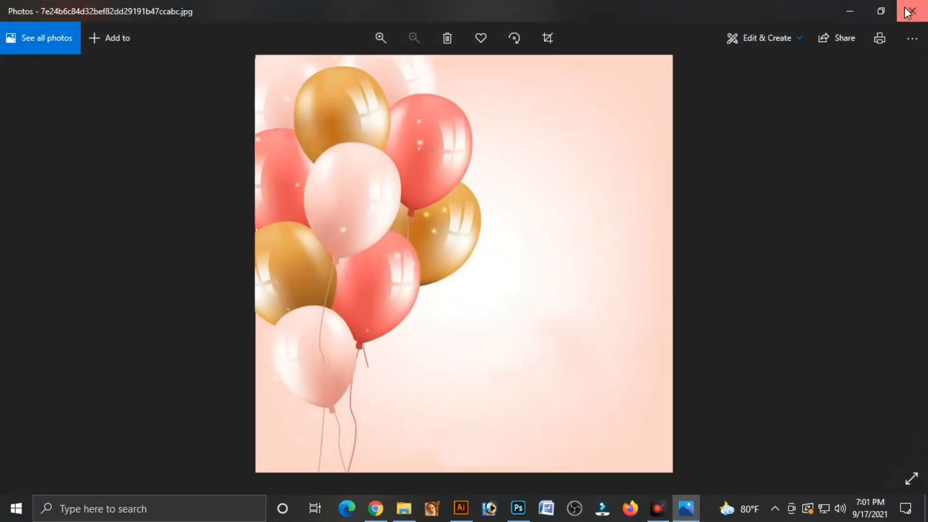
pyautogui.click(908, 13)
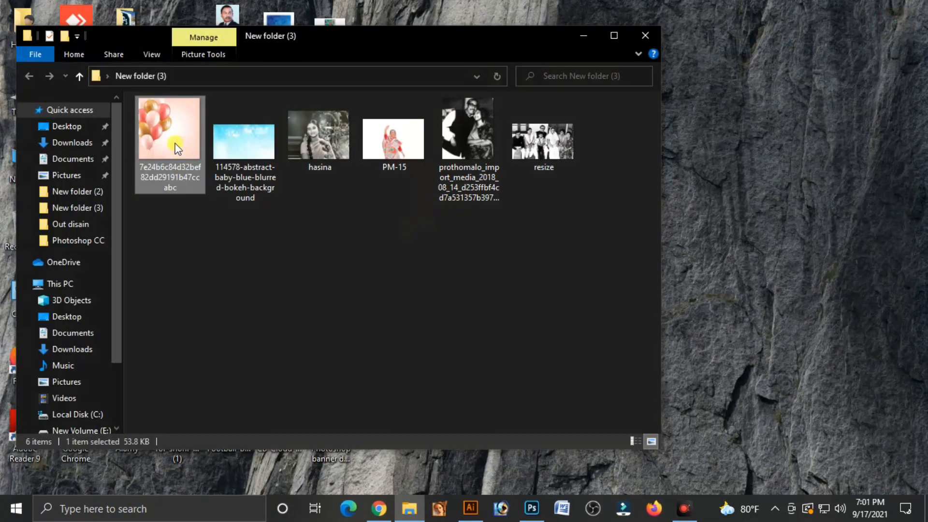
# Switch to Chrome and look through the "happy birthday balun pic" image results, then return to the image folder
pyautogui.click(379, 508)
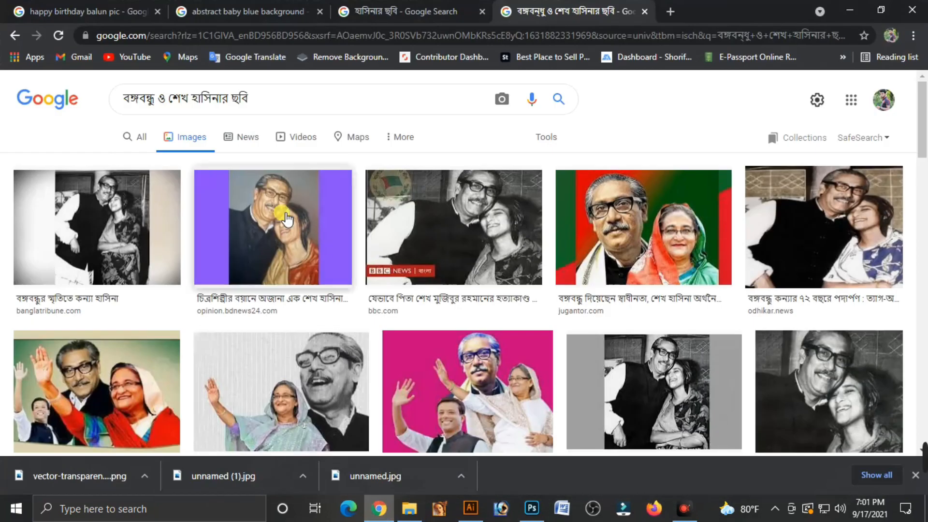
pyautogui.click(80, 10)
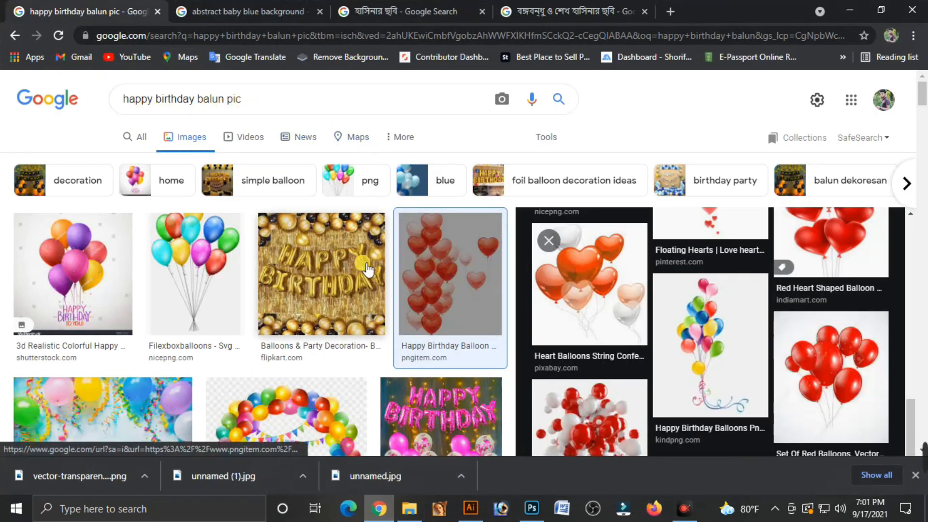
pyautogui.scroll(-3, 314, 314)
pyautogui.scroll(3, 263, 380)
pyautogui.scroll(-5, 688, 319)
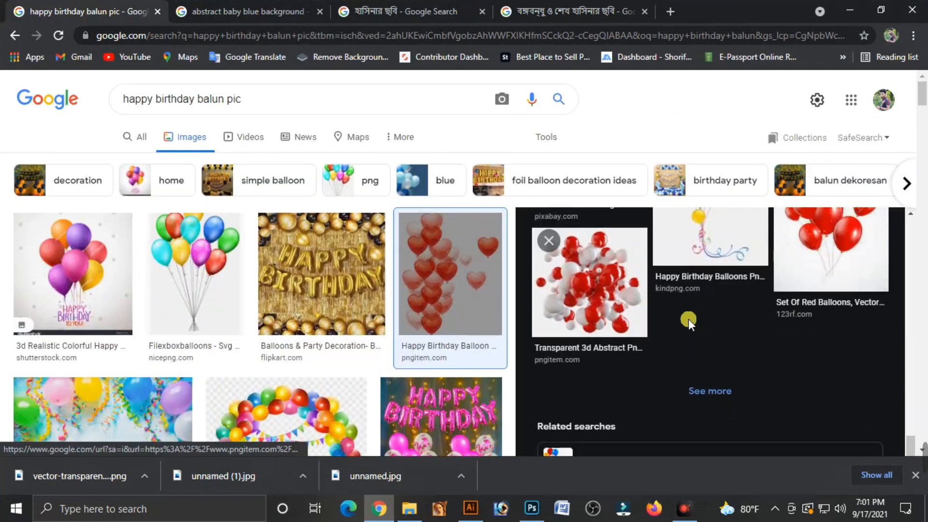
pyautogui.scroll(5, 756, 213)
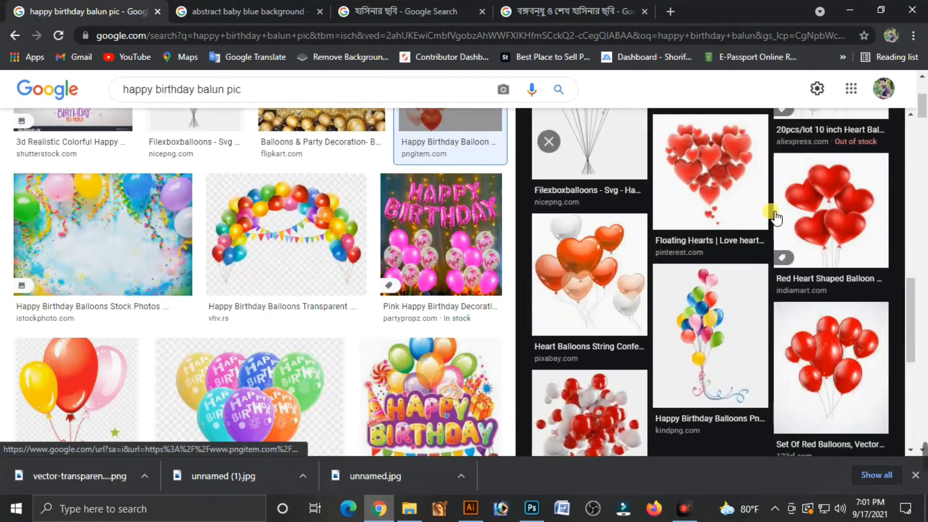
pyautogui.click(849, 10)
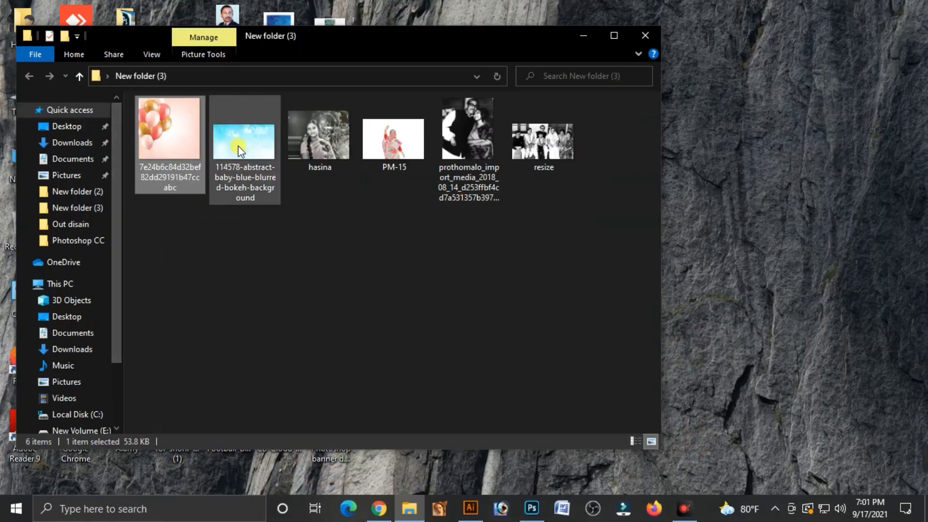
# Look through Chrome's "abstract blue background" image results and preview the folder's blurred blue bokeh background file
pyautogui.click(256, 153)
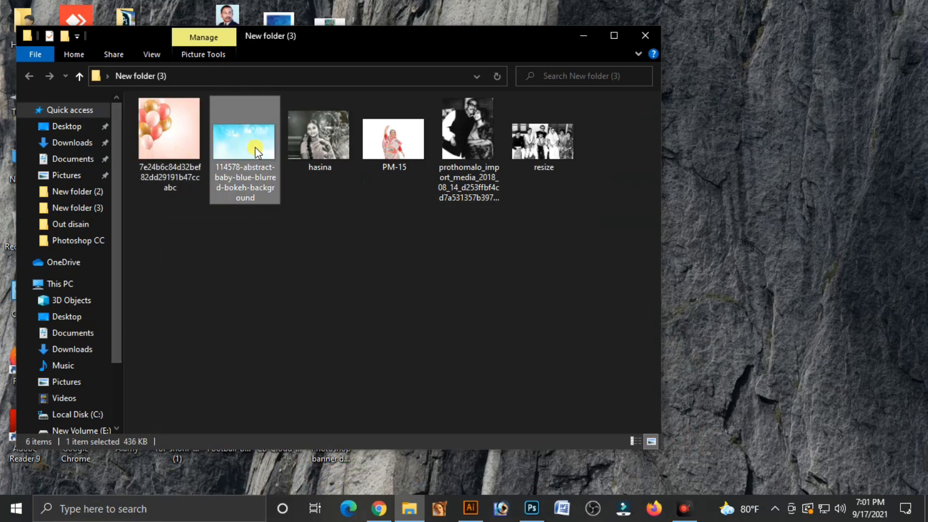
pyautogui.click(381, 504)
pyautogui.click(246, 11)
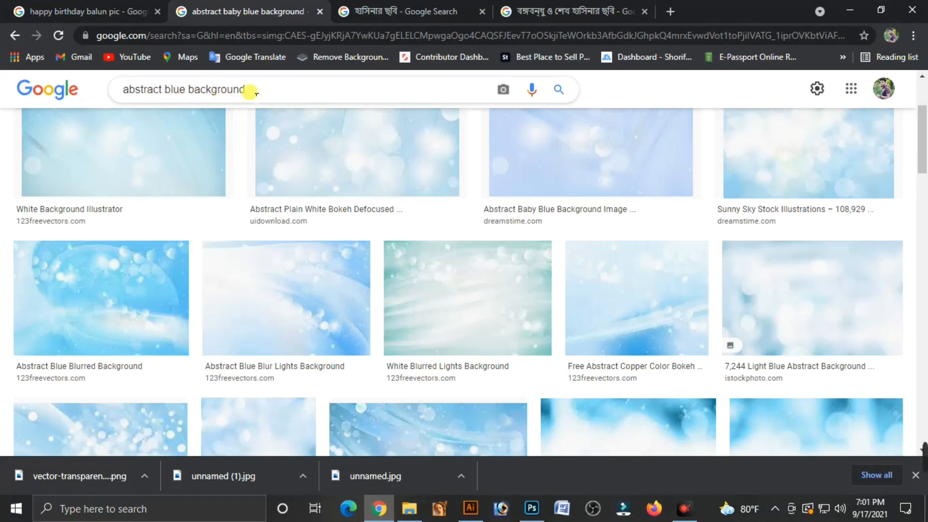
pyautogui.scroll(-4, 249, 315)
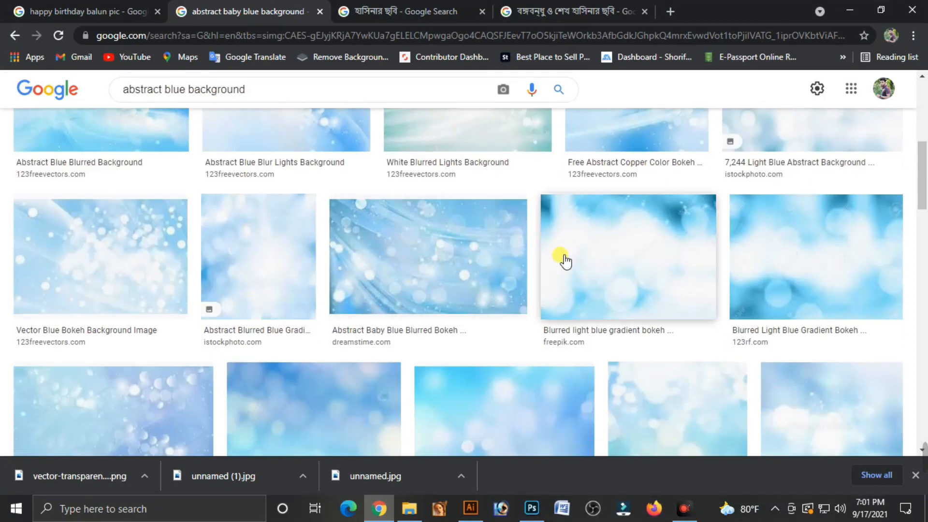
pyautogui.scroll(-3, 565, 261)
pyautogui.scroll(10, 580, 315)
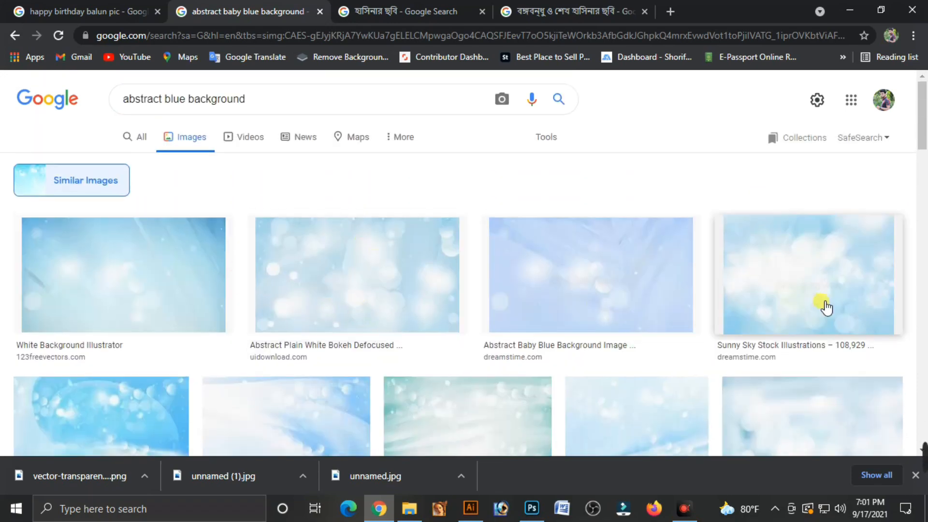
pyautogui.scroll(-4, 224, 346)
pyautogui.click(850, 10)
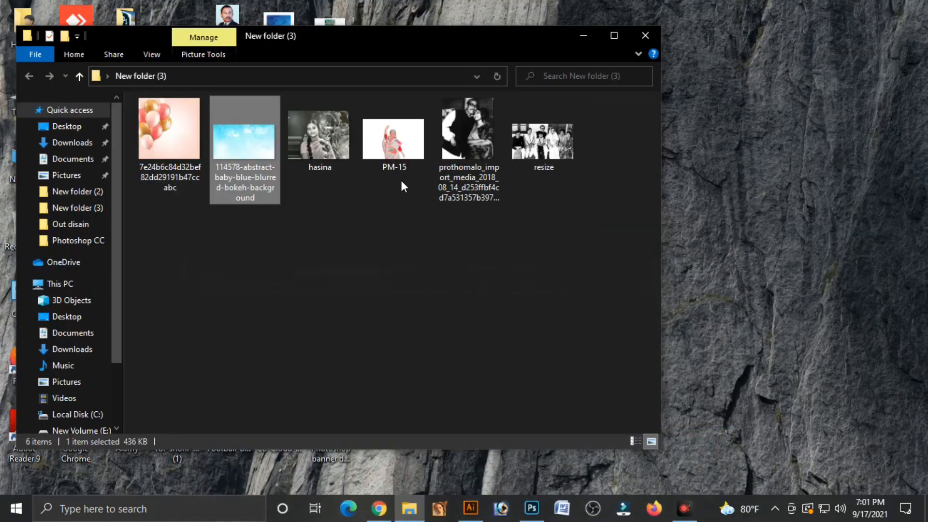
pyautogui.doubleClick(245, 153)
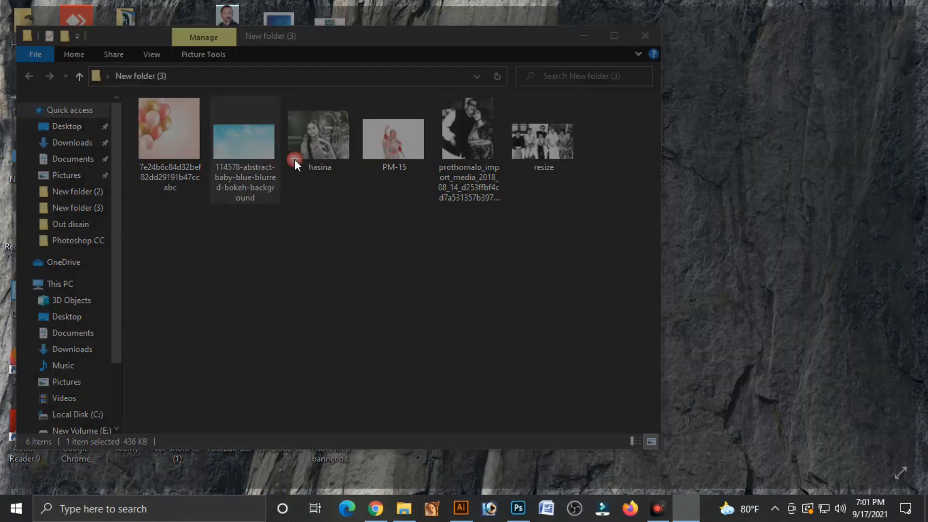
pyautogui.click(912, 10)
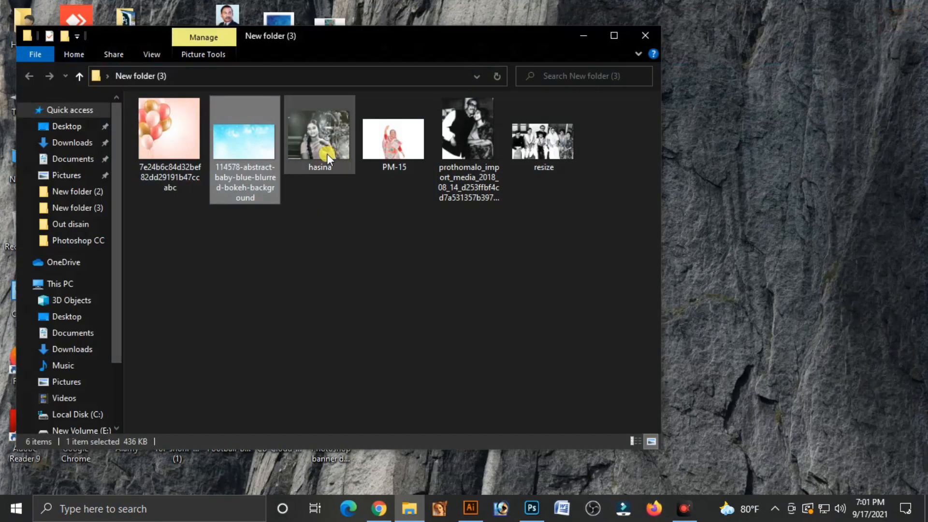
# Switch to Chrome and look through the image results for "বঙ্গবন্ধু ও শেখ হাসিনার ছবি"
pyautogui.click(378, 508)
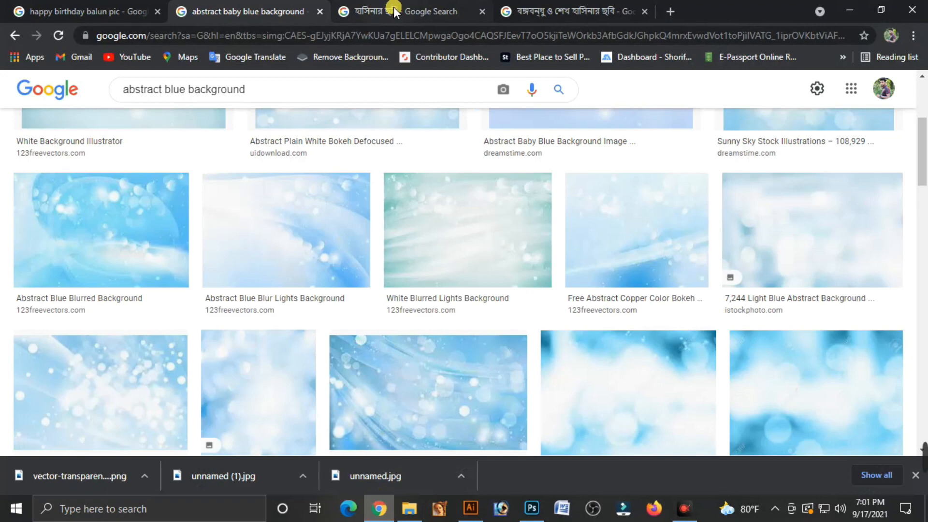
pyautogui.click(554, 8)
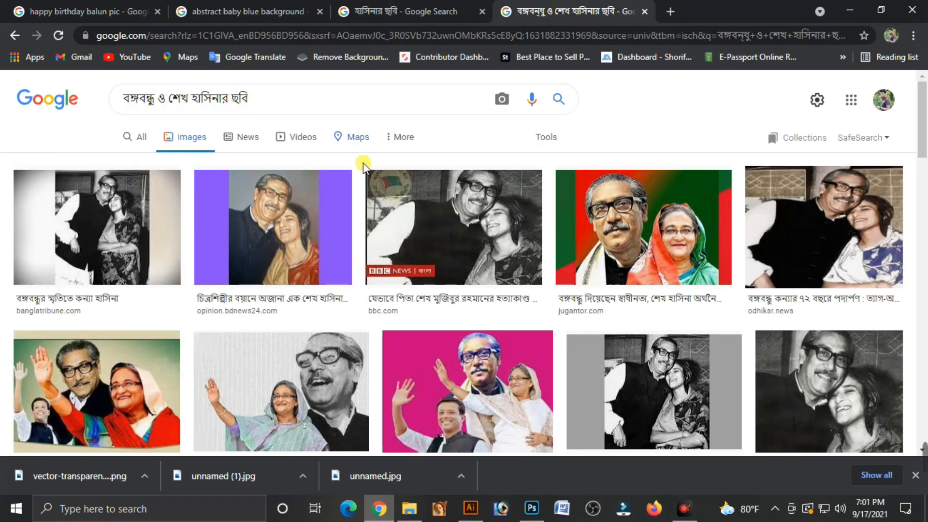
pyautogui.scroll(-1, 642, 252)
pyautogui.scroll(-13, 787, 359)
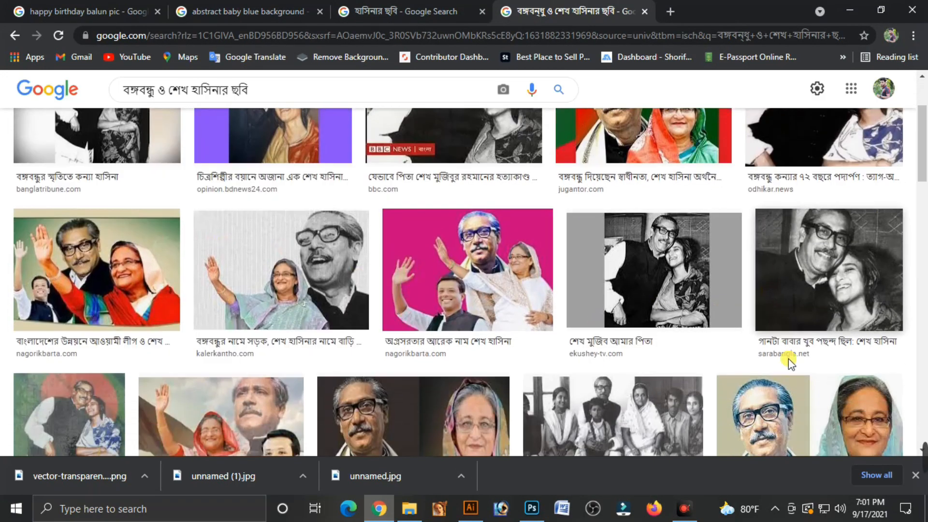
pyautogui.scroll(10, 310, 321)
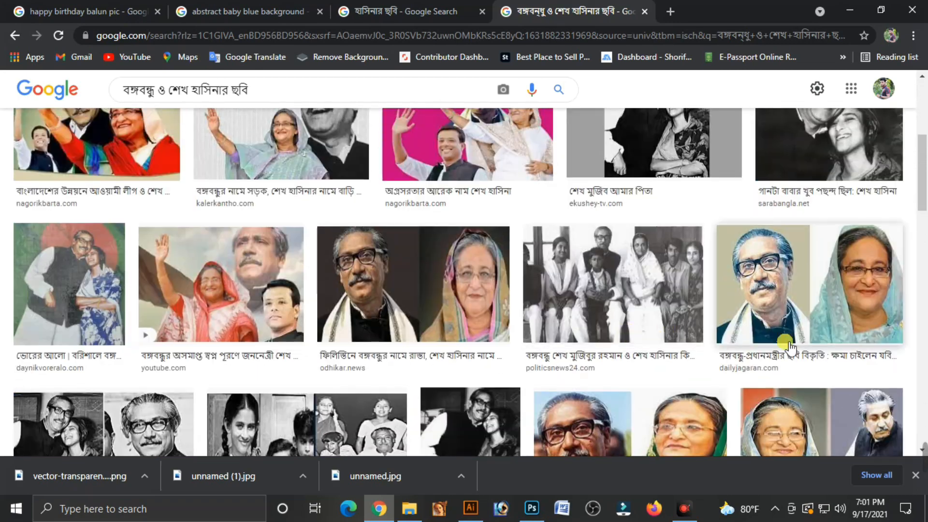
# Look through Chrome's image results for "বঙ্গবন্ধু ও শেখ হাসিনার ছবি" and "হাসিনার ছবি", then return to the image folder
pyautogui.scroll(-3, 796, 332)
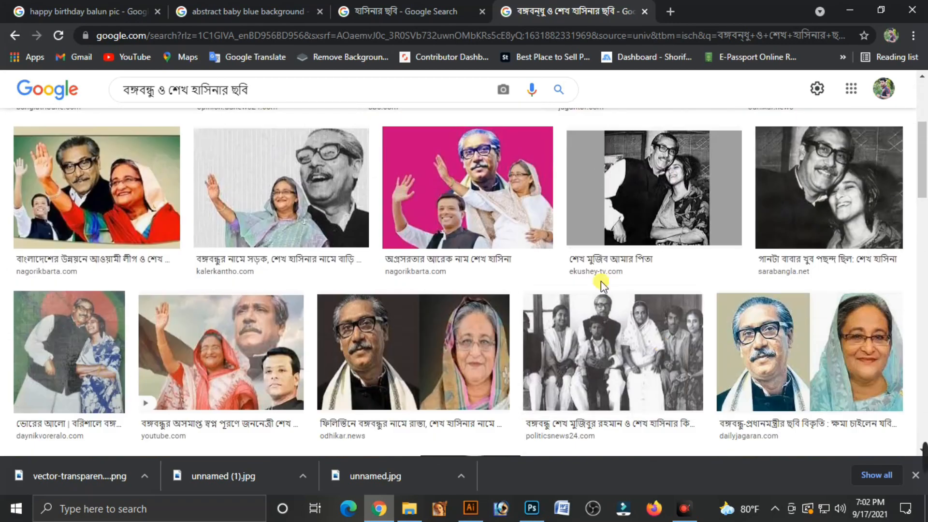
pyautogui.click(849, 10)
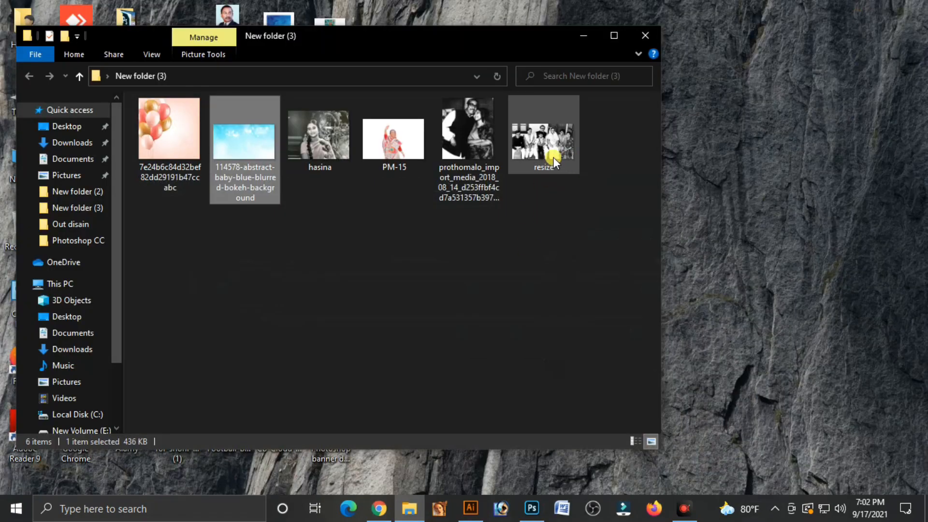
pyautogui.click(379, 508)
pyautogui.click(384, 10)
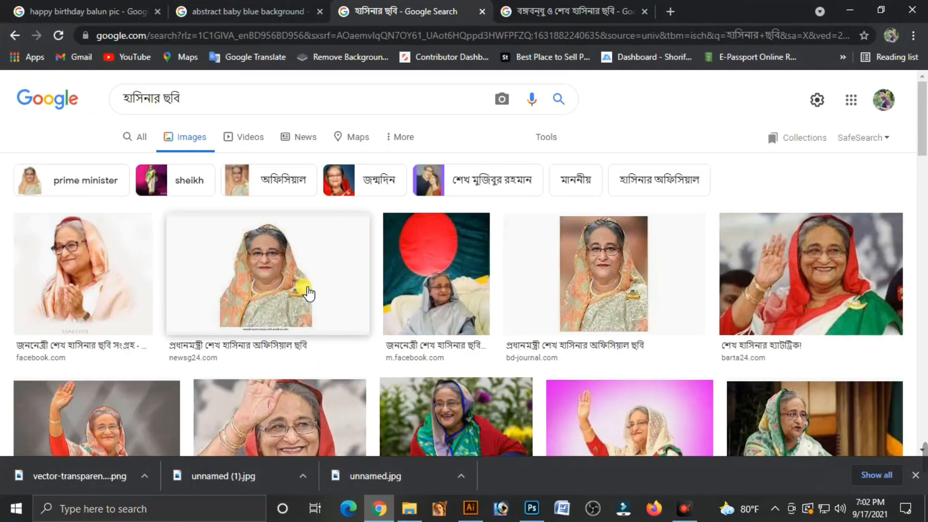
pyautogui.scroll(-8, 307, 290)
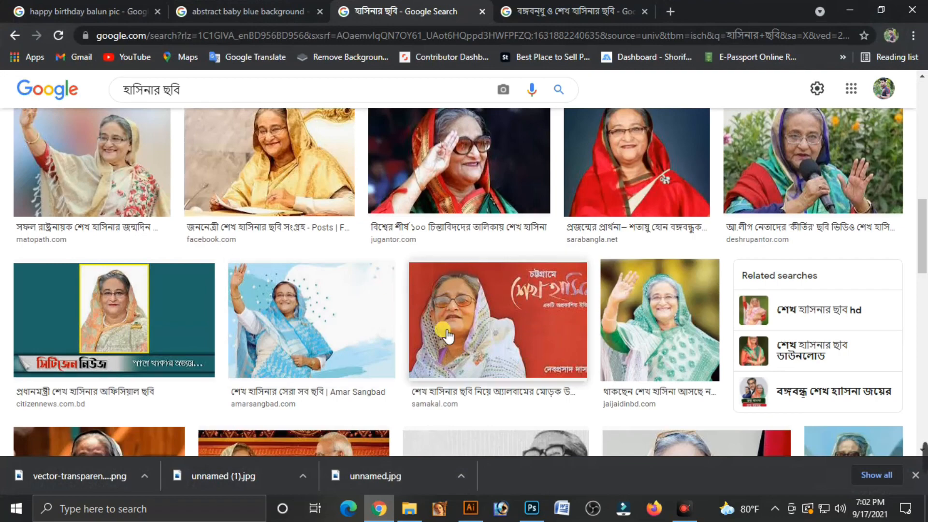
pyautogui.scroll(-3, 518, 296)
pyautogui.scroll(8, 633, 278)
pyautogui.scroll(4, 634, 278)
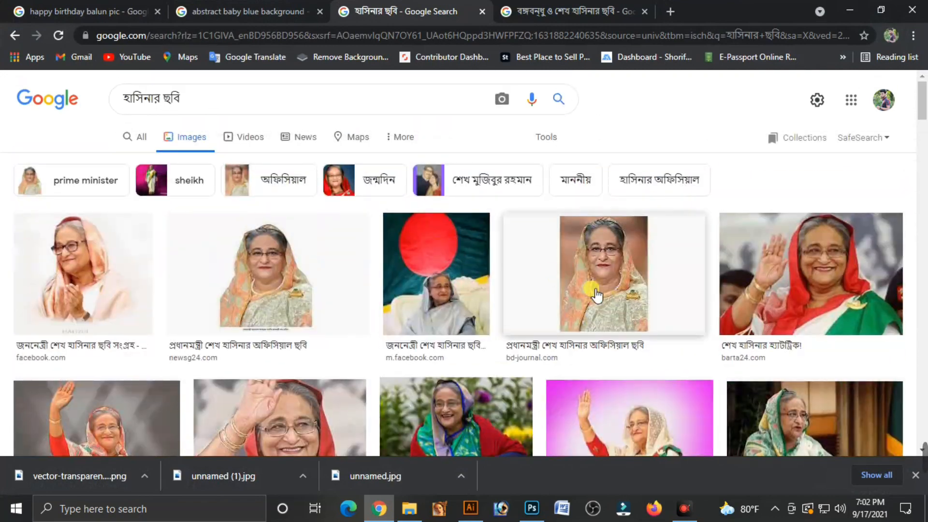
pyautogui.click(849, 12)
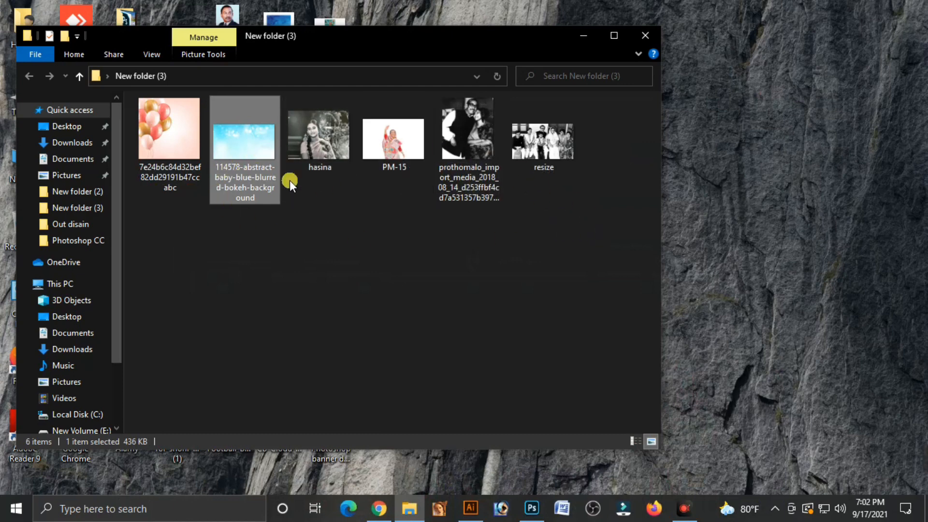
# Open the pink and gold balloon image from the folder in Photoshop and copy it into the Untitled-1 banner document
pyautogui.click(179, 167)
pyautogui.moveTo(164, 143); pyautogui.dragTo(479, 44)
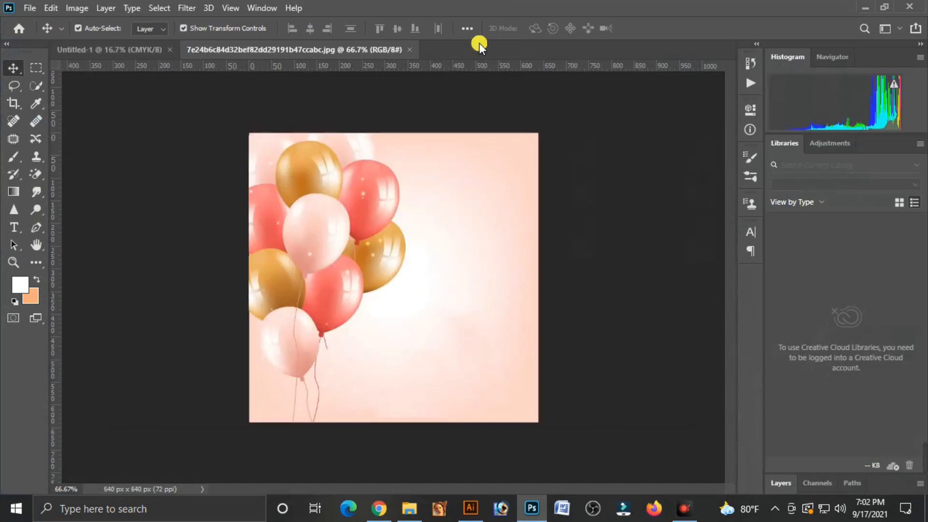
pyautogui.click(69, 48)
pyautogui.moveTo(68, 47); pyautogui.dragTo(193, 234)
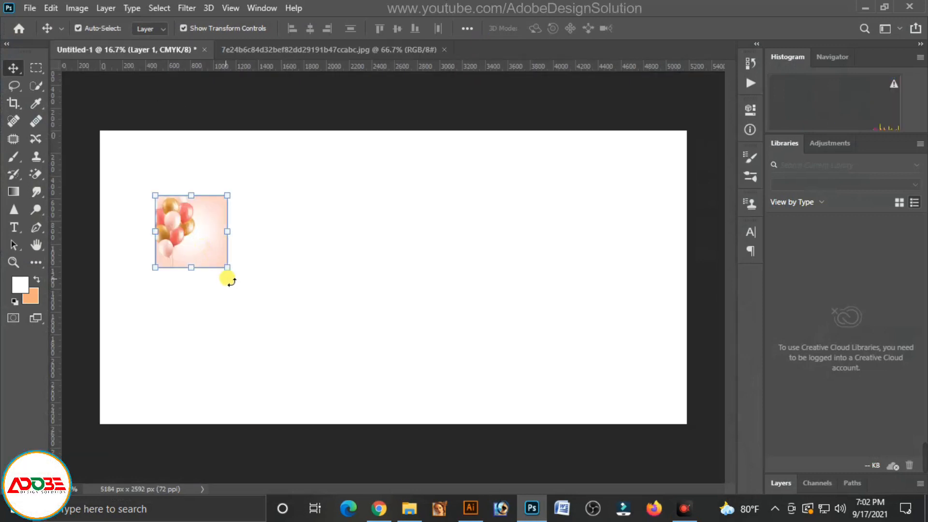
# Scale the balloon image to about 347.5%, move it over the banner's upper-left corner, and enlarge it by a further 113.62%
pyautogui.moveTo(230, 276); pyautogui.dragTo(400, 463)
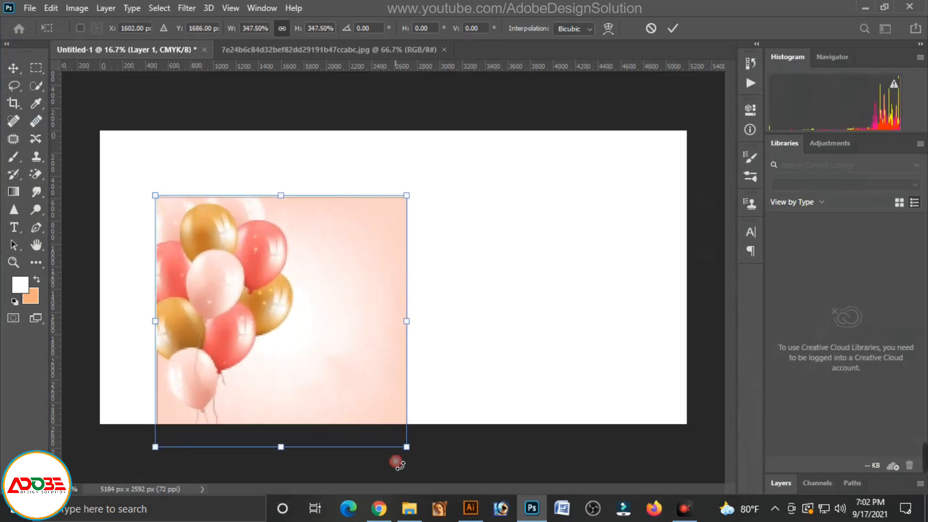
pyautogui.moveTo(284, 356); pyautogui.dragTo(215, 282)
pyautogui.moveTo(341, 387); pyautogui.dragTo(358, 430)
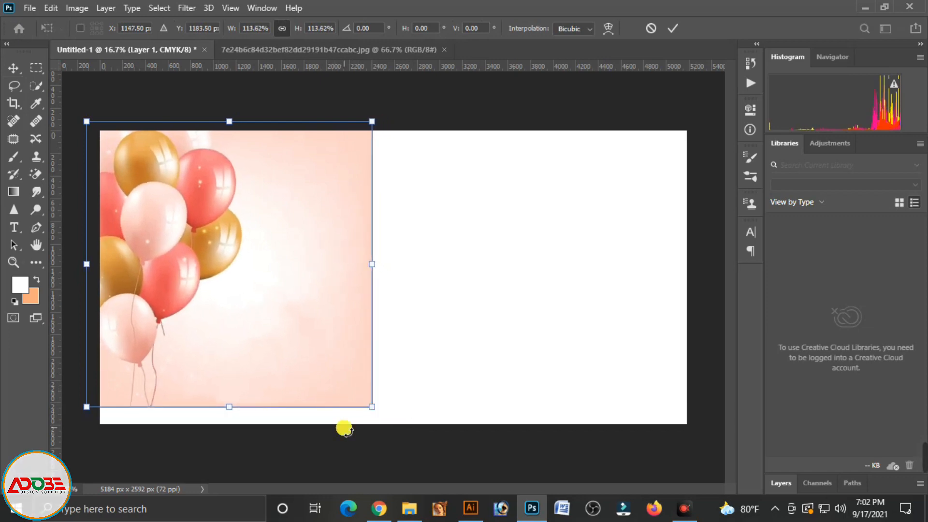
pyautogui.press('Return')
# Shift the balloon image slightly left and stretch its height to about 105.74% to reach the banner's bottom edge
pyautogui.moveTo(299, 293); pyautogui.dragTo(280, 292)
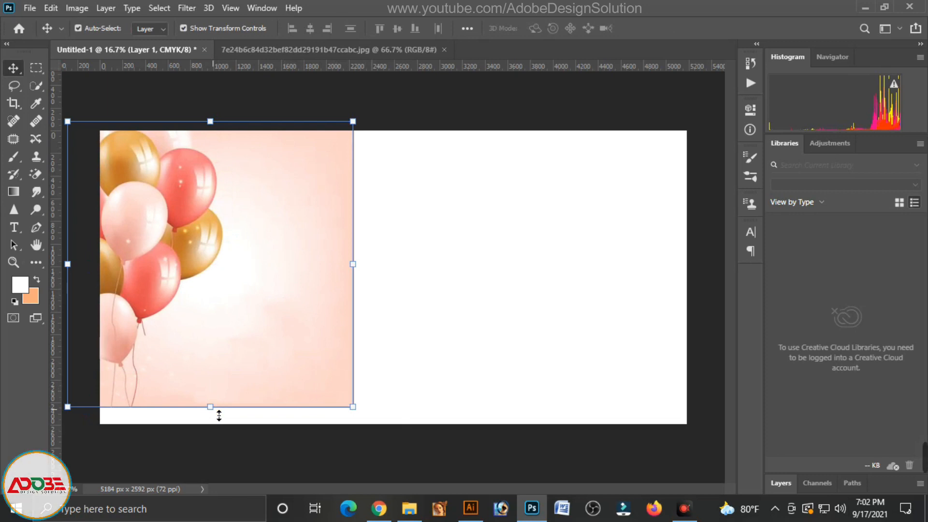
pyautogui.click(219, 416)
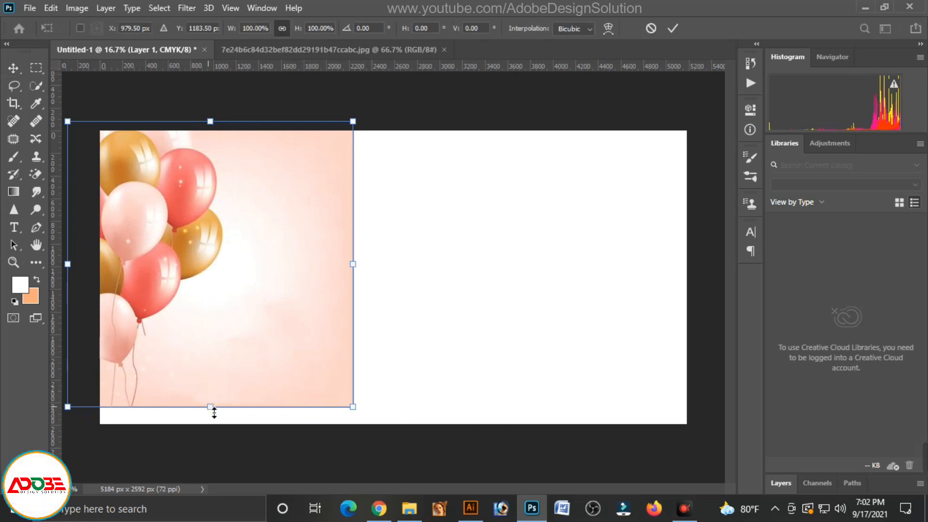
pyautogui.moveTo(214, 412); pyautogui.dragTo(211, 430)
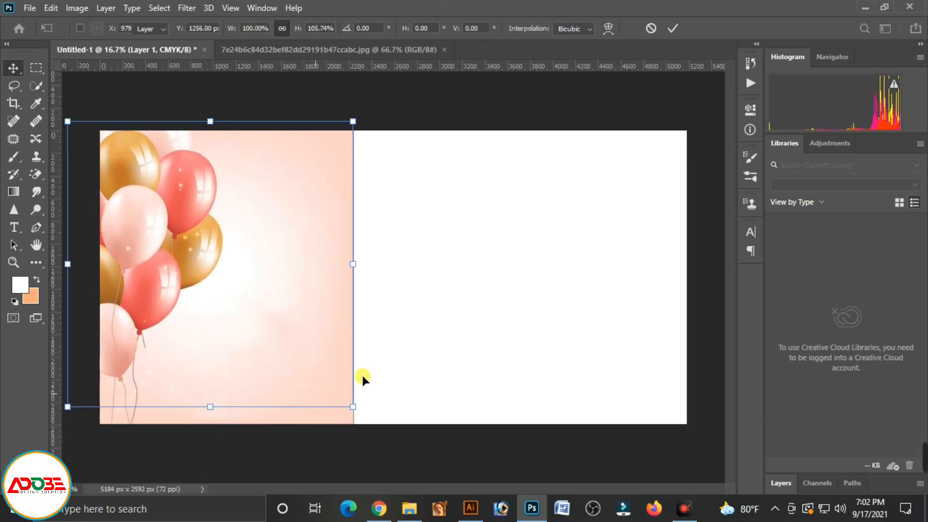
pyautogui.press('Return')
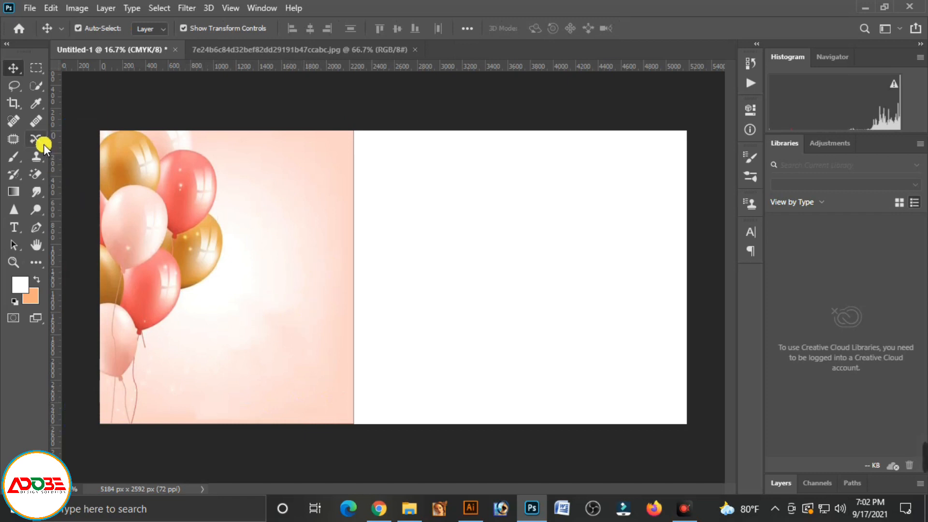
# Set up the Eraser with a Soft Round Pressure Size brush at 1100 px and select the balloon layer, Layer 1
pyautogui.click(34, 173)
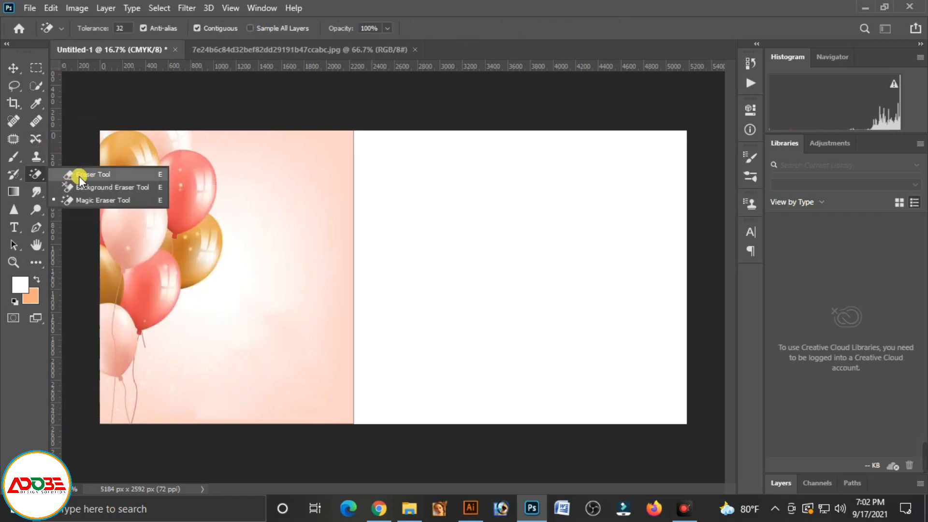
pyautogui.click(113, 173)
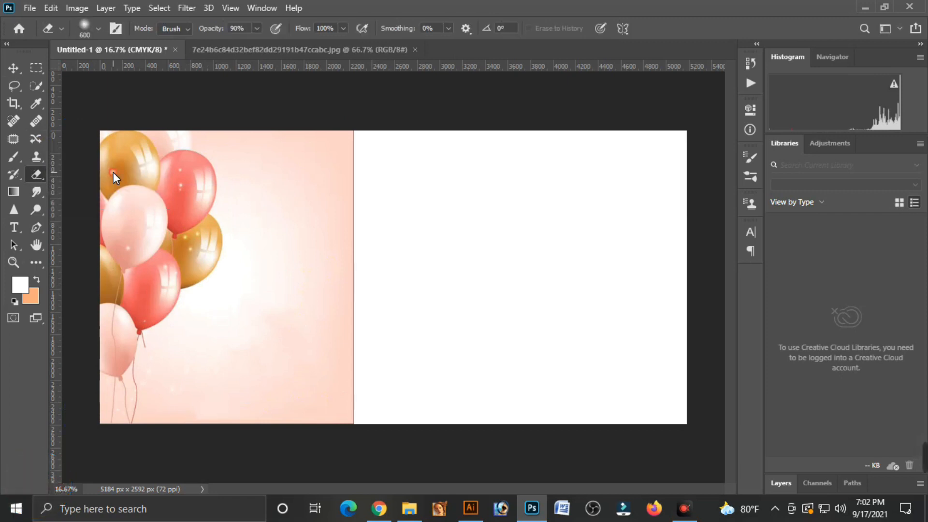
pyautogui.click(97, 28)
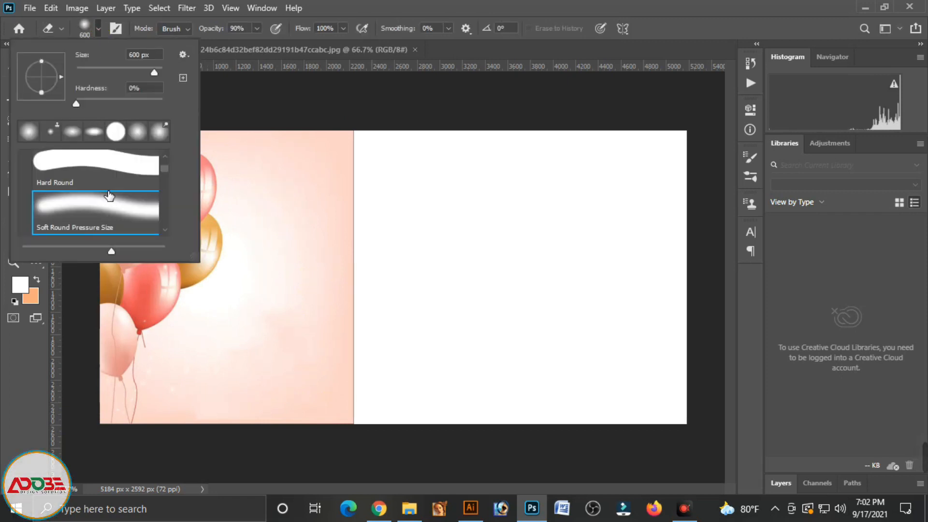
pyautogui.click(39, 229)
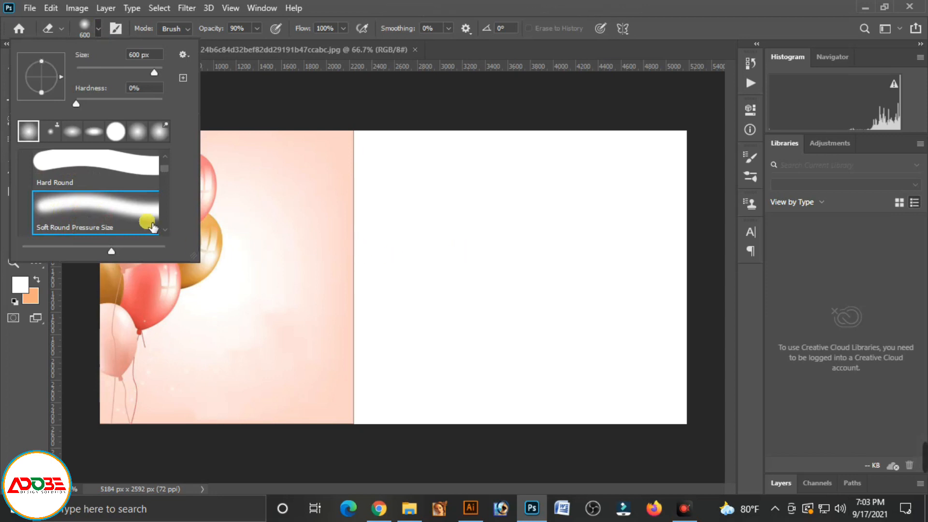
pyautogui.click(782, 480)
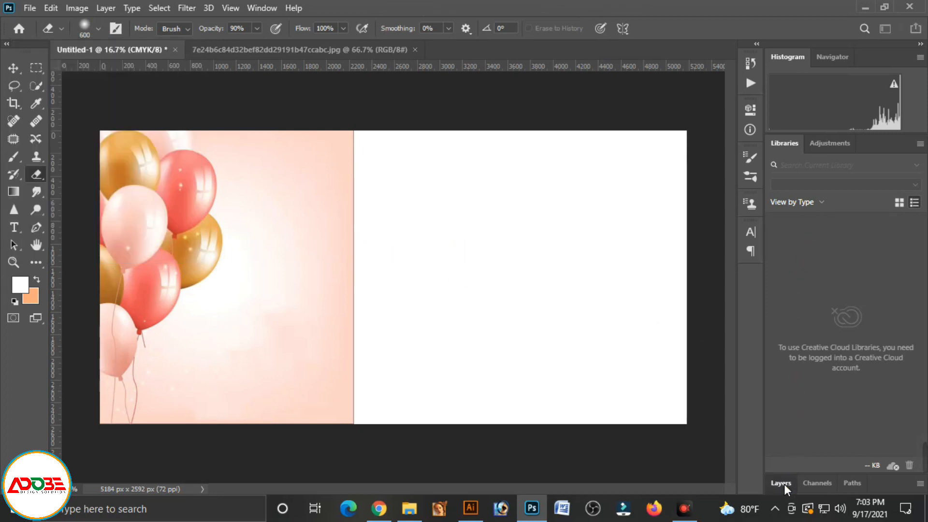
pyautogui.click(827, 360)
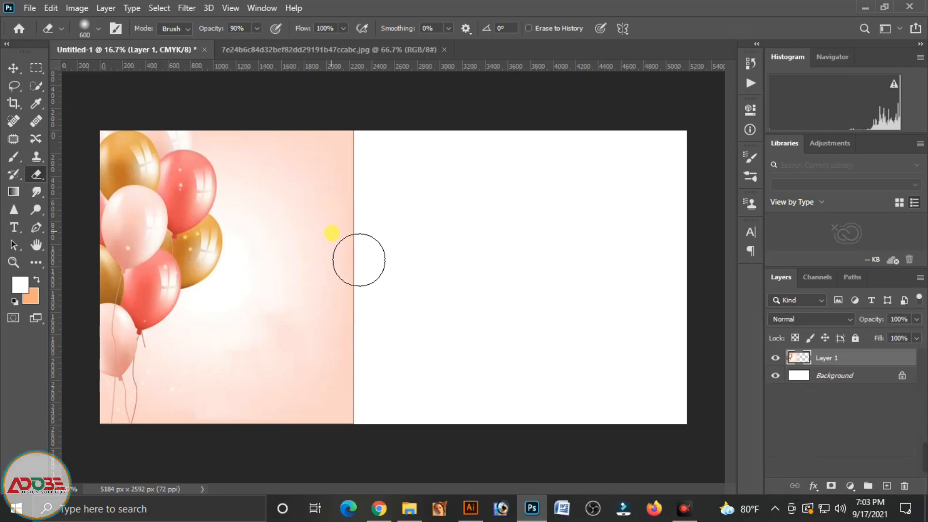
pyautogui.press(']')
pyautogui.press(']')
pyautogui.press(']')
pyautogui.press(']')
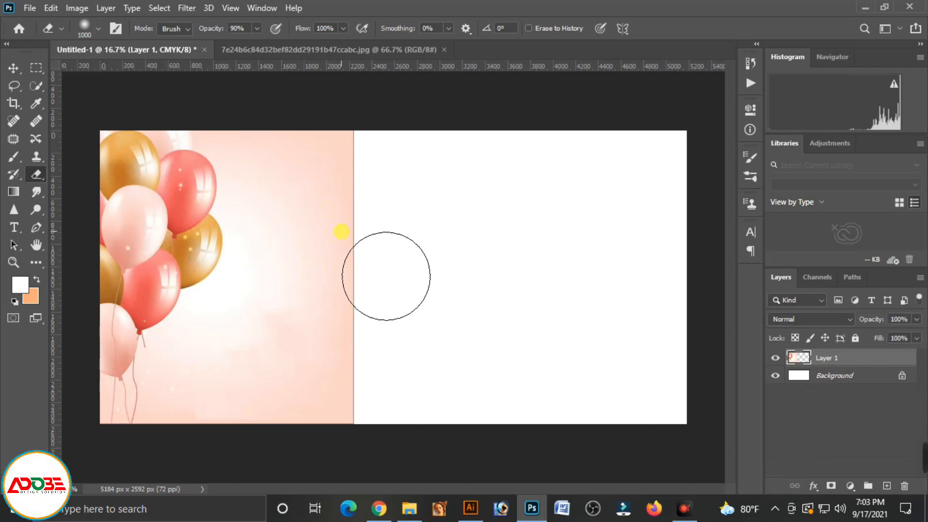
pyautogui.press('[')
pyautogui.press(']')
pyautogui.press(']')
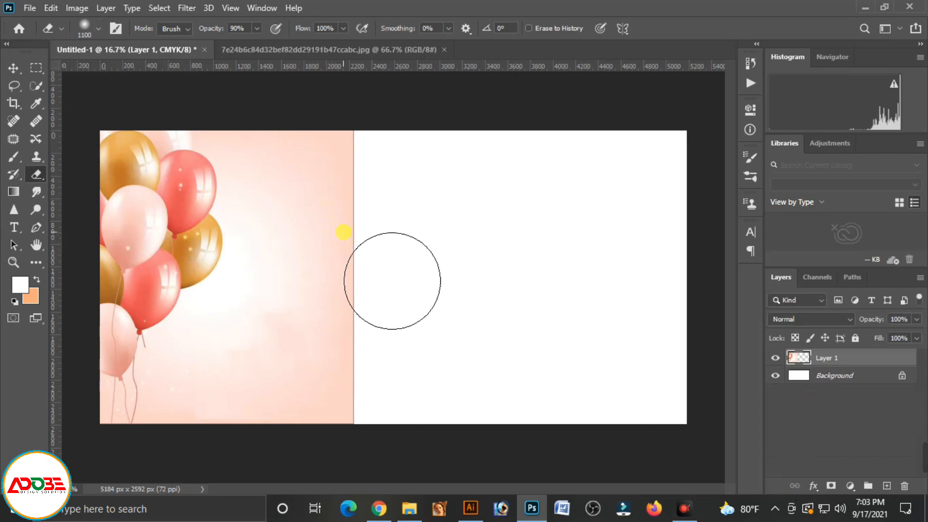
# Erase the balloon layer's pink background on its right side so it fades softly into the white banner, then deselect the layer
pyautogui.moveTo(396, 216); pyautogui.dragTo(411, 292)
pyautogui.moveTo(363, 244)
pyautogui.mouseDown()
pyautogui.moveTo(283, 121)
pyautogui.moveTo(343, 134)
pyautogui.moveTo(355, 243)
pyautogui.mouseUp()
pyautogui.moveTo(404, 293)
pyautogui.mouseDown()
pyautogui.moveTo(400, 207)
pyautogui.moveTo(414, 252)
pyautogui.moveTo(398, 320)
pyautogui.moveTo(403, 459)
pyautogui.moveTo(374, 456)
pyautogui.mouseUp()
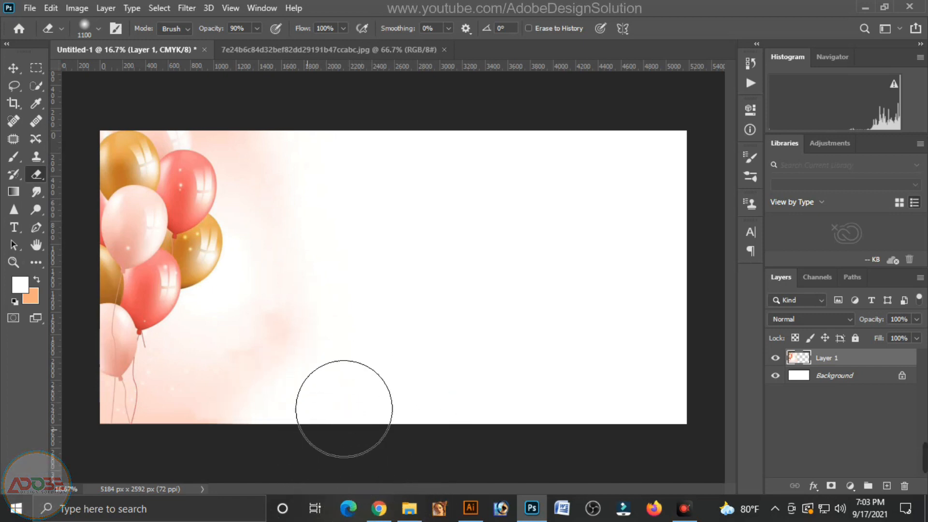
pyautogui.moveTo(343, 408)
pyautogui.mouseDown()
pyautogui.moveTo(366, 267)
pyautogui.moveTo(355, 199)
pyautogui.mouseUp()
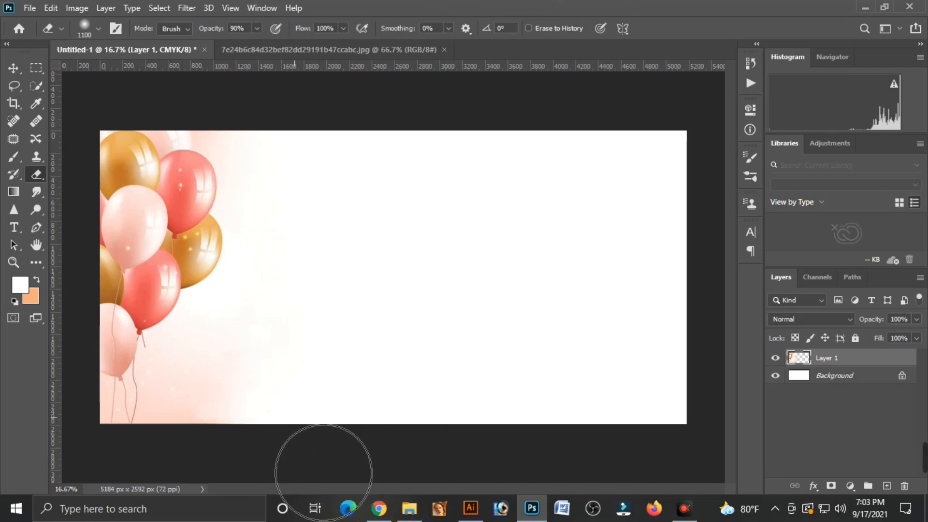
pyautogui.click(13, 68)
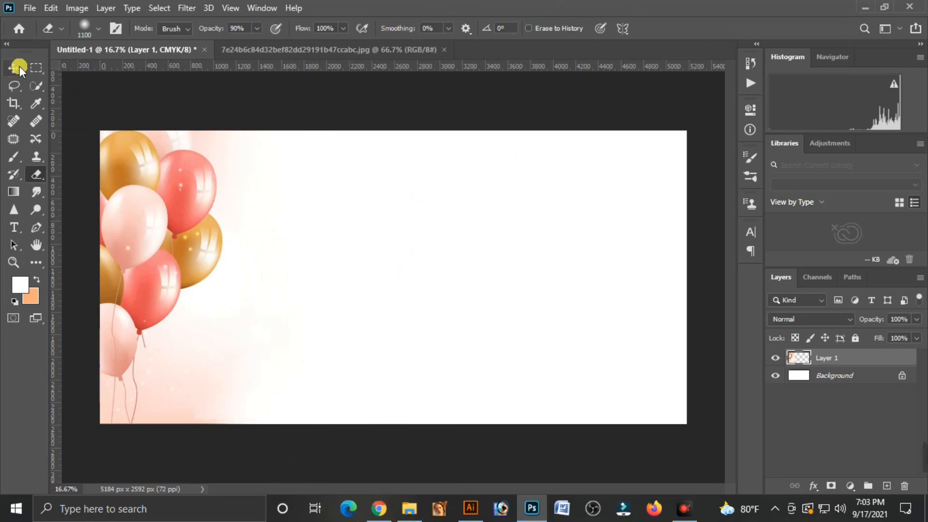
pyautogui.click(263, 270)
pyautogui.click(469, 276)
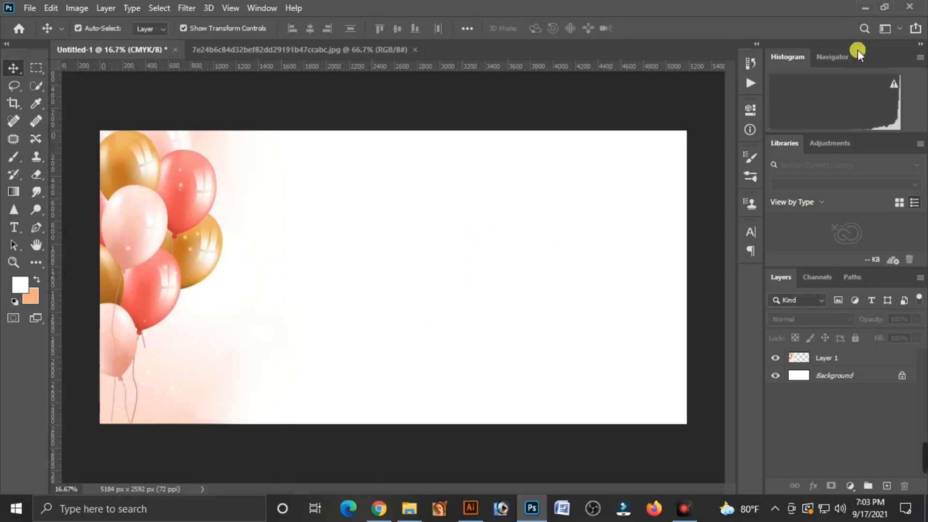
# Open PM-15.png from the image folder in Photoshop and remove its white background with the Magic Eraser
pyautogui.click(866, 5)
pyautogui.moveTo(397, 145); pyautogui.dragTo(500, 50)
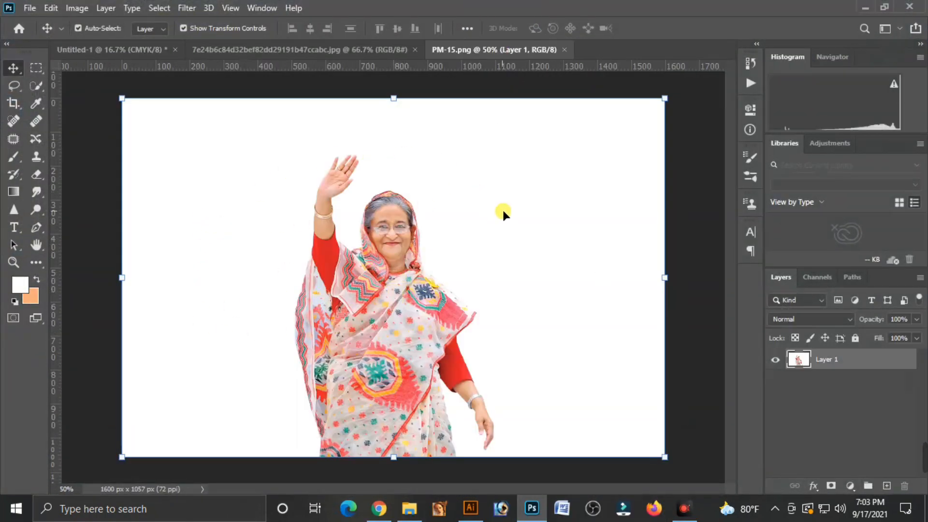
pyautogui.click(35, 175)
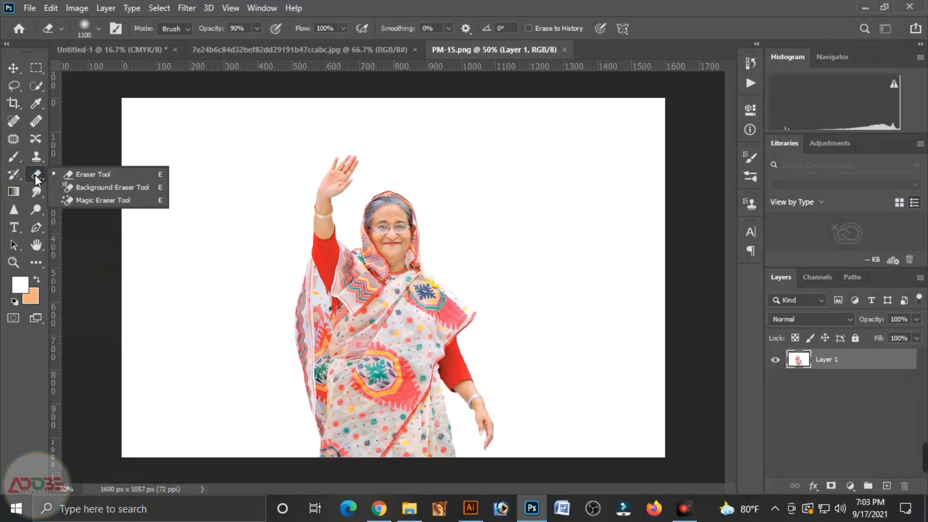
pyautogui.click(107, 201)
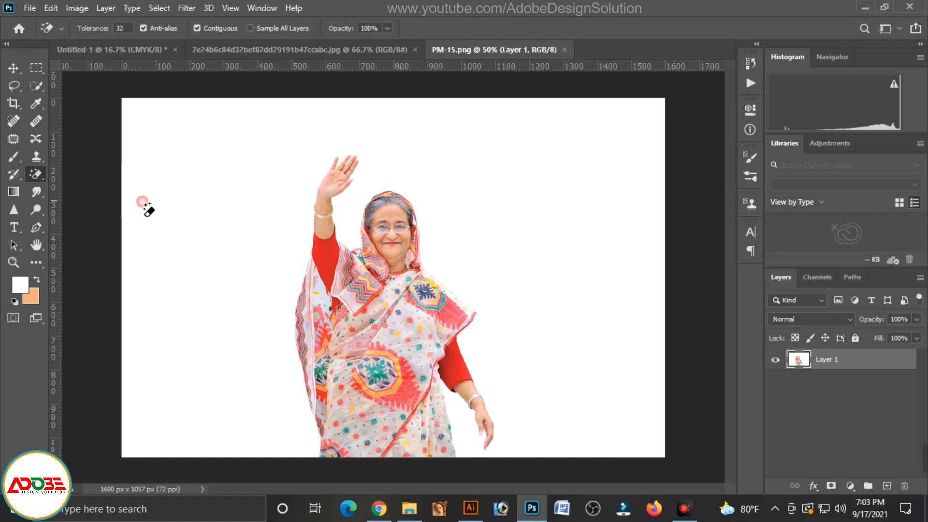
pyautogui.click(227, 240)
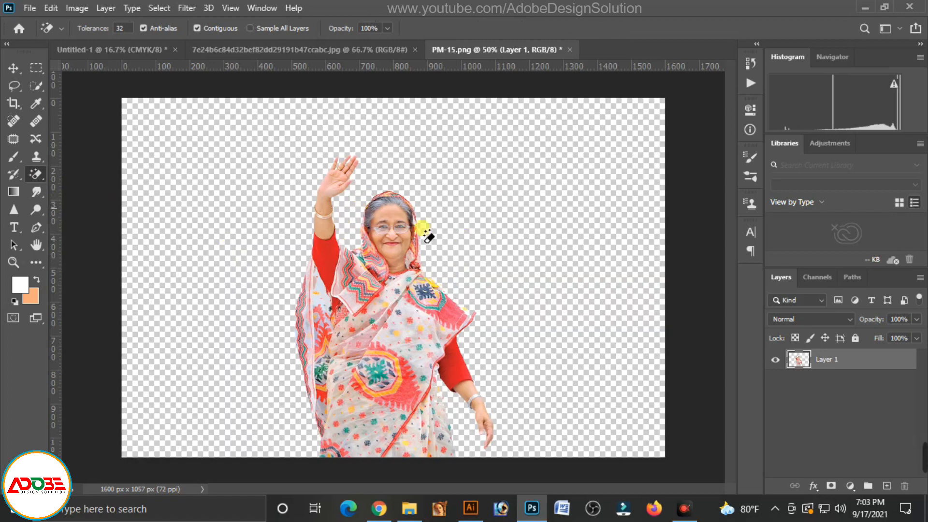
# Copy the cut-out portrait into the Untitled-1 banner and scale it proportionally to about 246%
pyautogui.click(14, 71)
pyautogui.moveTo(402, 355); pyautogui.dragTo(329, 239)
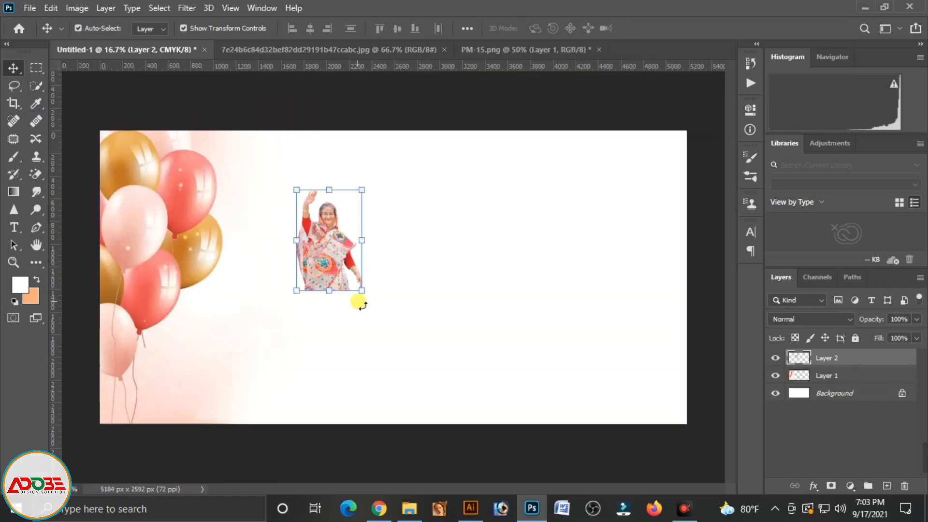
pyautogui.moveTo(362, 292); pyautogui.dragTo(475, 441)
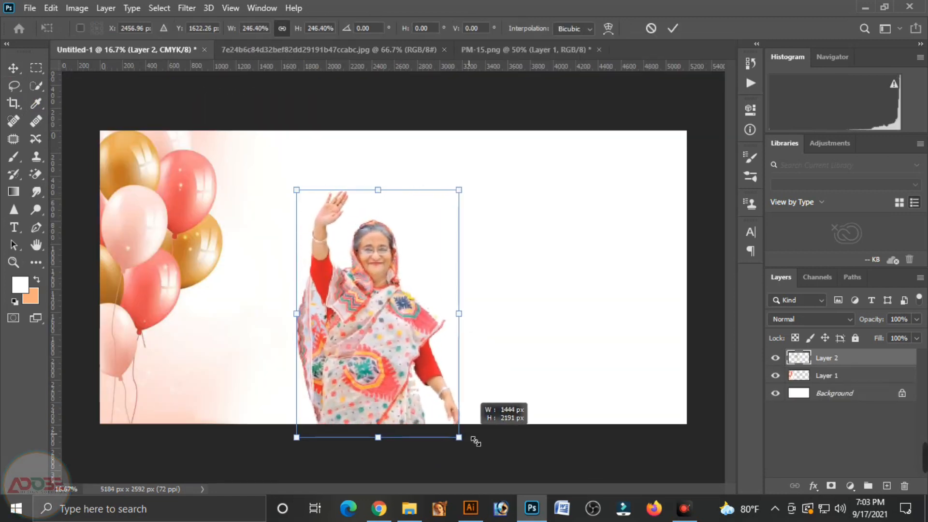
pyautogui.press('Return')
# Move the portrait in front of the balloons at the banner's bottom edge, enlarge it slightly, and nudge it left and down
pyautogui.moveTo(392, 356); pyautogui.dragTo(229, 346)
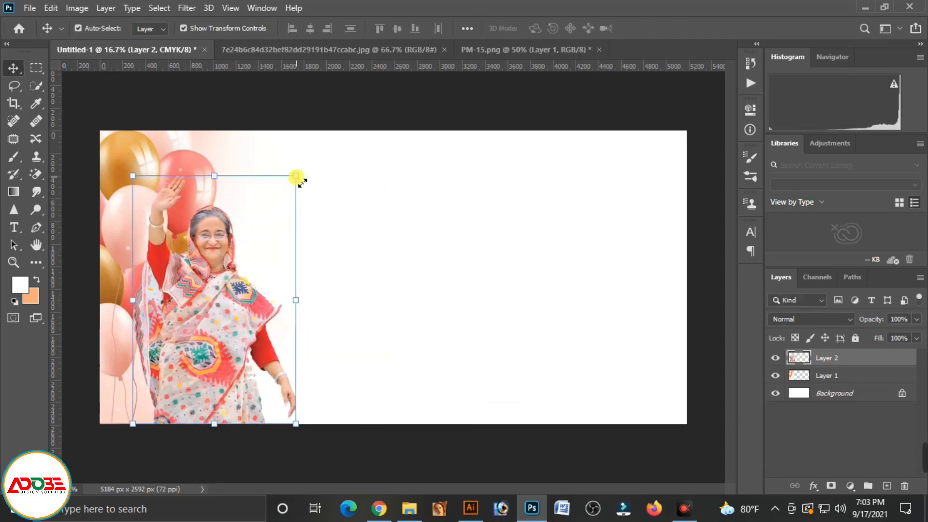
pyautogui.moveTo(296, 176); pyautogui.dragTo(301, 168)
pyautogui.press('Return')
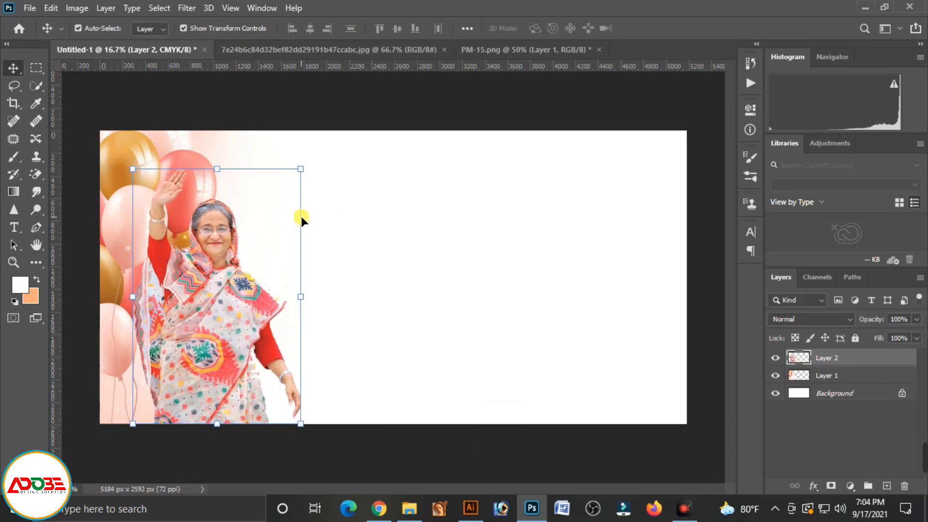
pyautogui.press('Left')
pyautogui.press('Down')
pyautogui.press('Down')
pyautogui.press('Down')
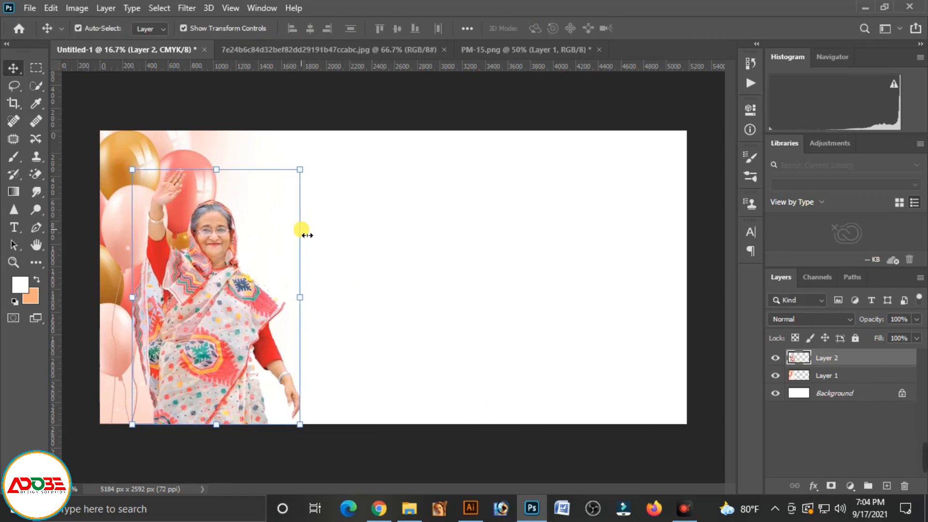
# Nudge the portrait slightly to the right on the banner and deselect its layer
pyautogui.press('Right')
pyautogui.press('Right')
pyautogui.press('Right')
pyautogui.press('Right')
pyautogui.press('Right')
pyautogui.press('Right')
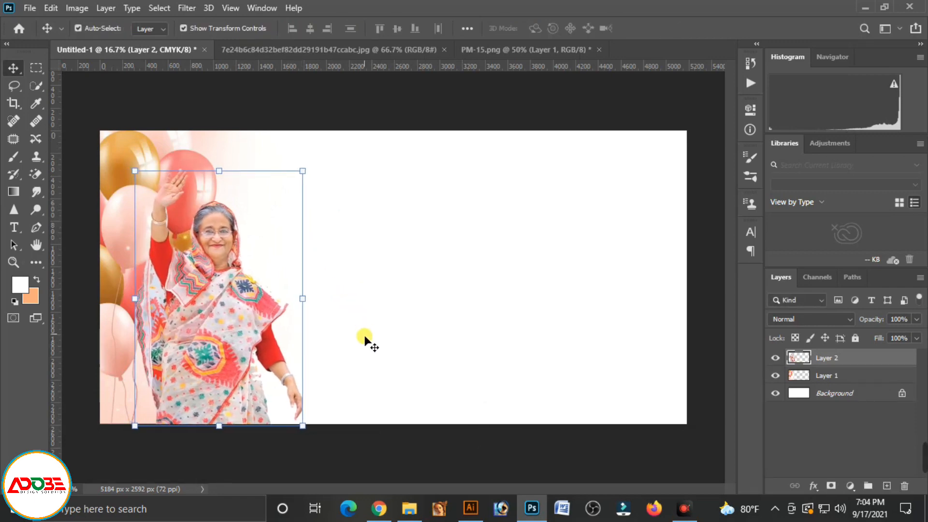
pyautogui.click(367, 340)
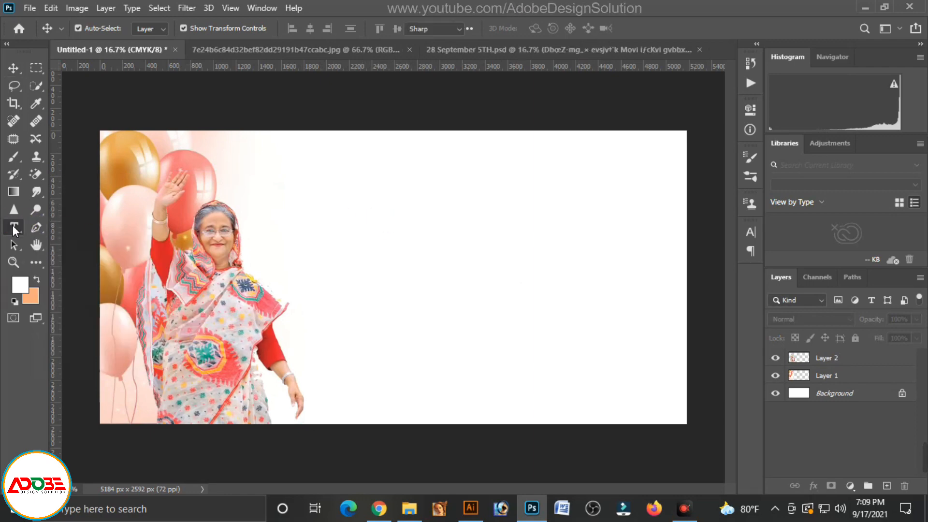
# Add a black DhorolaMJ Bold placeholder text line on the white area beside the portrait and enlarge it to about 152.5 pt
pyautogui.click(14, 227)
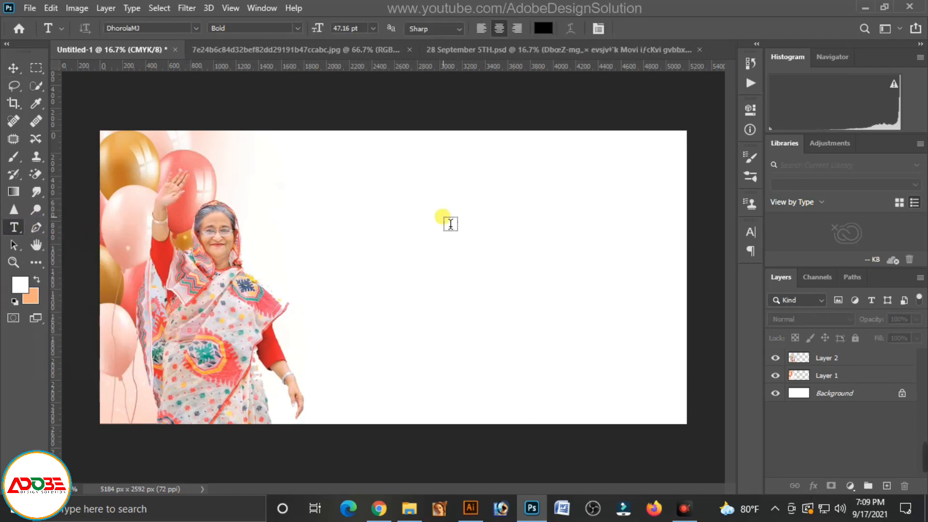
pyautogui.click(358, 222)
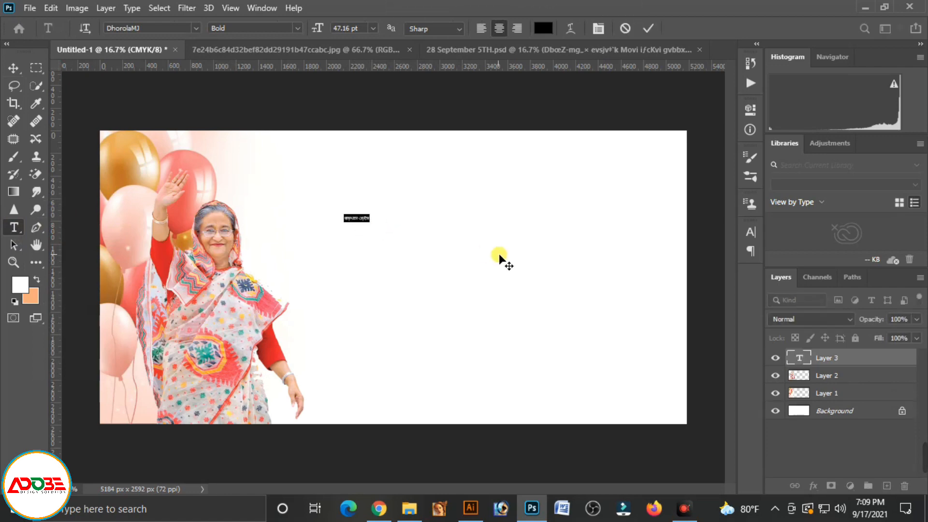
pyautogui.click(14, 68)
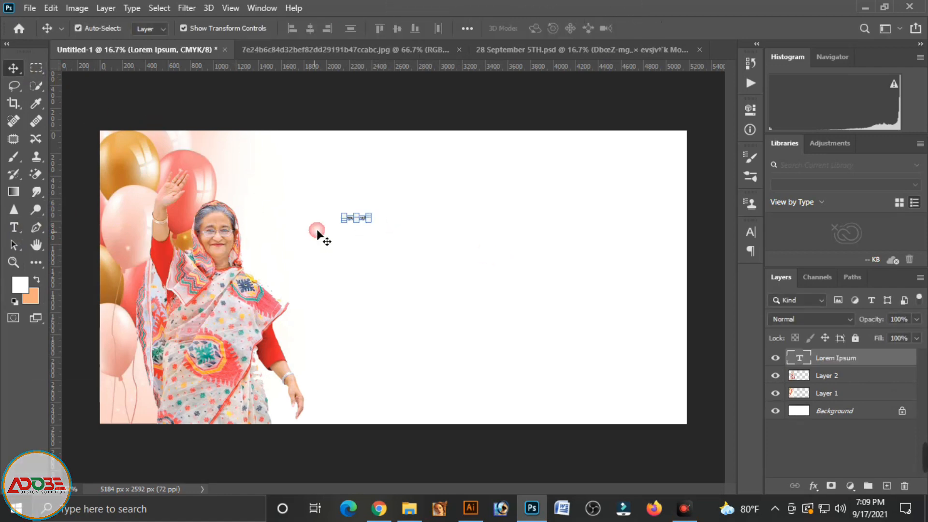
pyautogui.moveTo(377, 227); pyautogui.dragTo(425, 252)
pyautogui.press('Return')
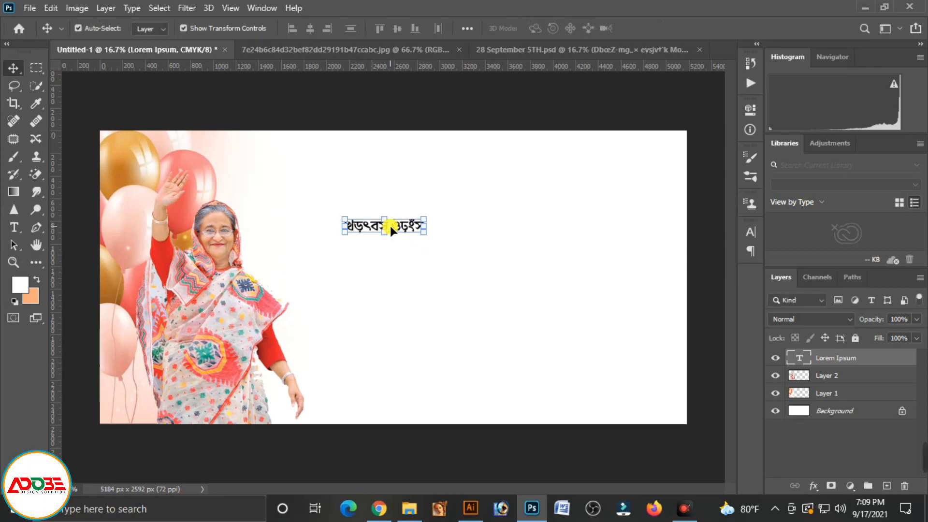
# Replace the placeholder text with "উন্নত-সমৃদ্ধ বাংলাদেশ গড়ার রূপকার"
pyautogui.doubleClick(390, 226)
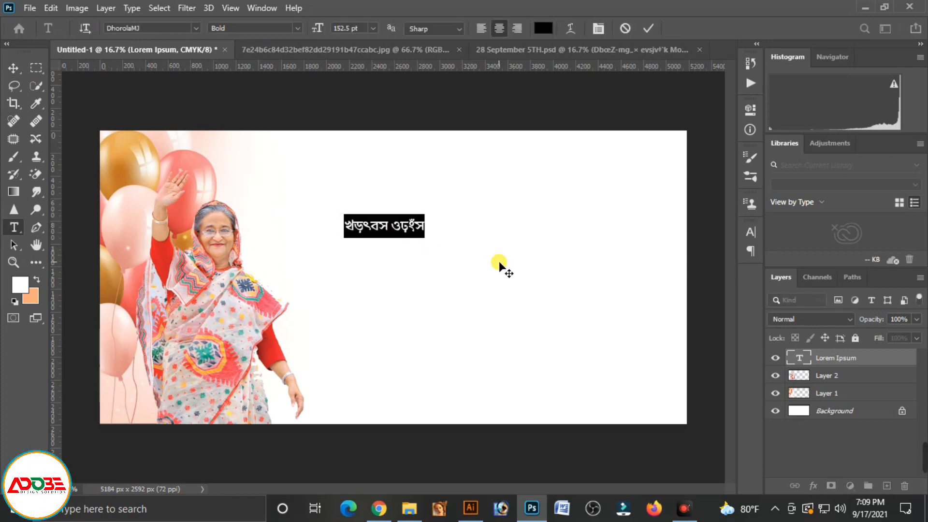
pyautogui.press('BackSpace')
pyautogui.write('উন্নত-')
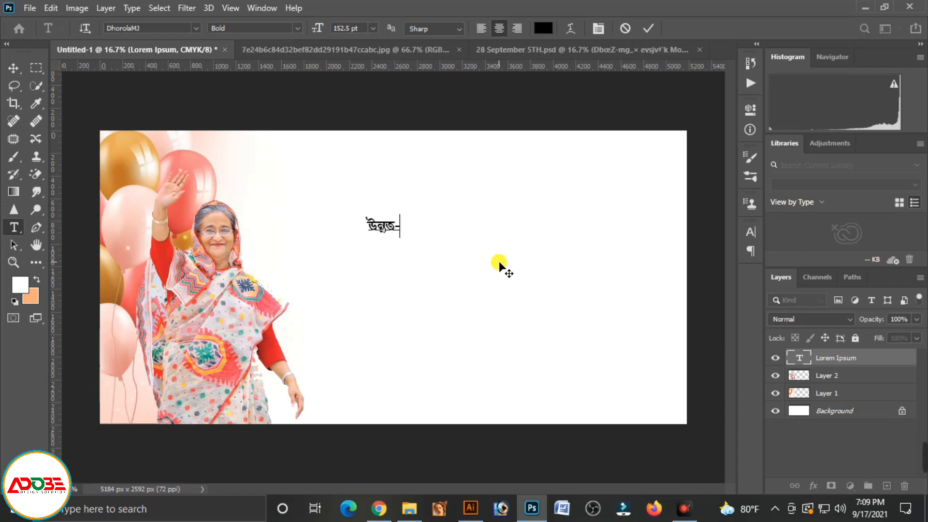
pyautogui.write('সমৃদ্ধ বাং')
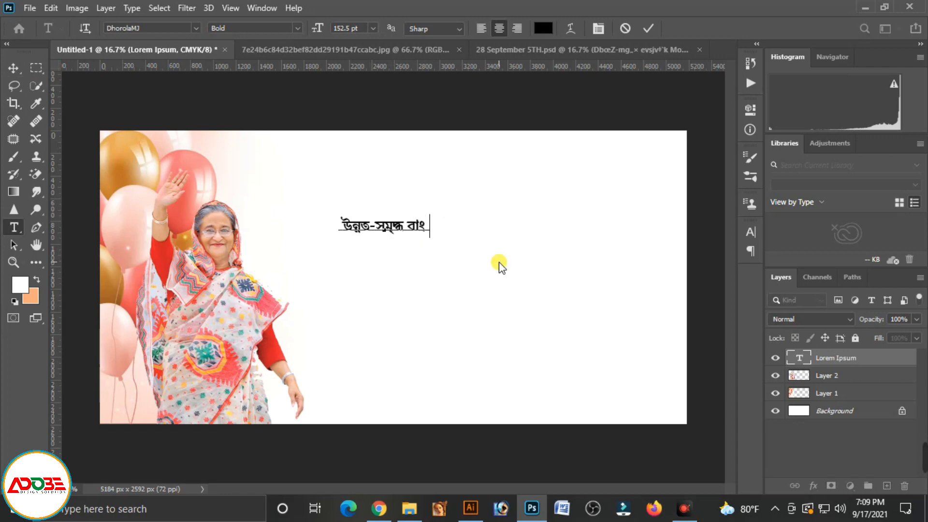
pyautogui.write('লাদেশ গড়ার রূপকার')
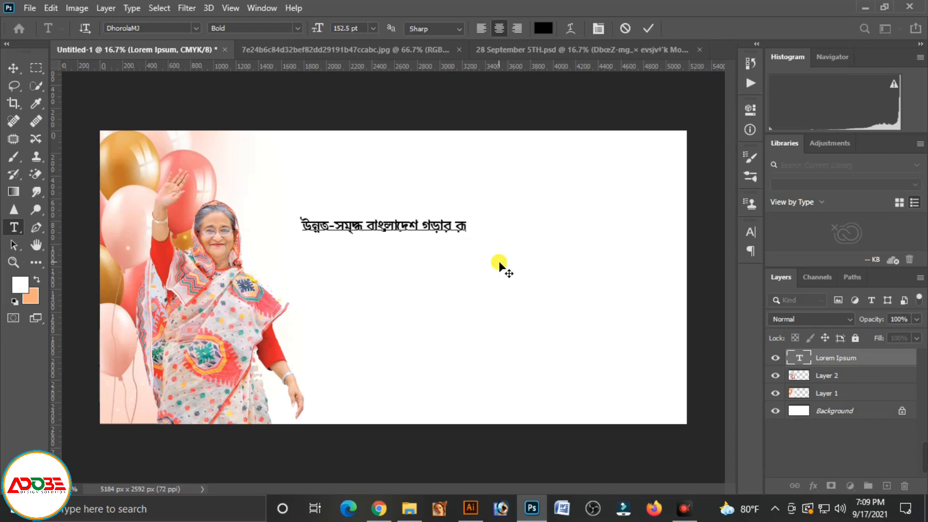
# Add the second line "মাননীয় প্রধানমন্ত্রী বঙ্গবন্ধুর কন্যা জননেত্রী" to the same text and finish editing
pyautogui.press('Return')
pyautogui.write('মাননীয় প্রধানমন')
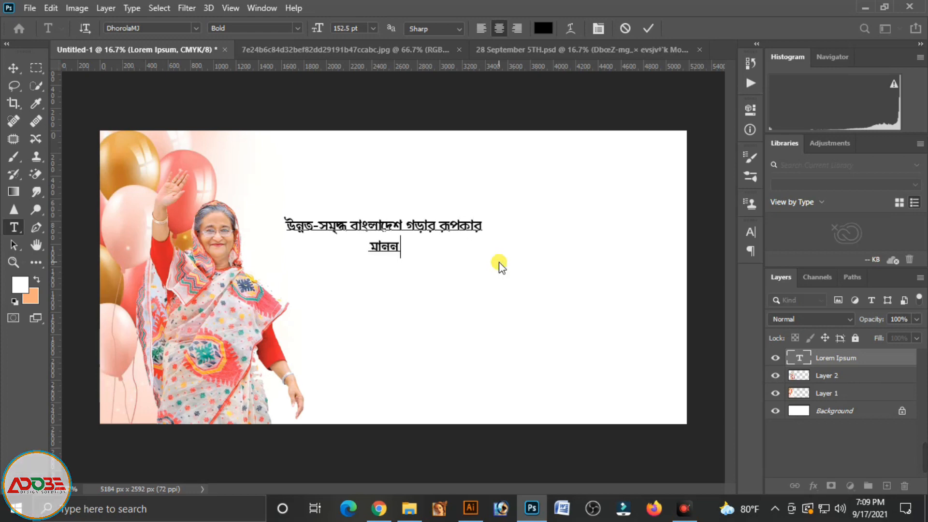
pyautogui.write('্ত্রী')
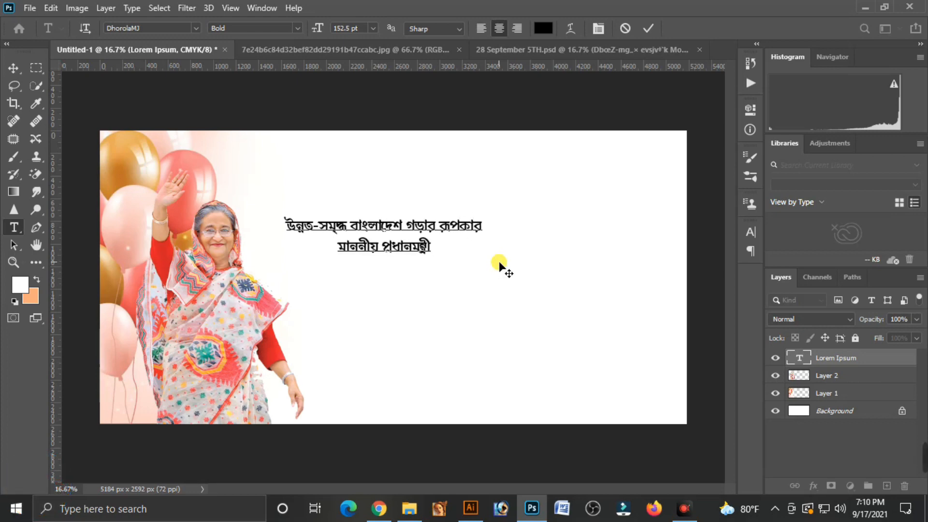
pyautogui.write(' বঙ্গবন্ধু')
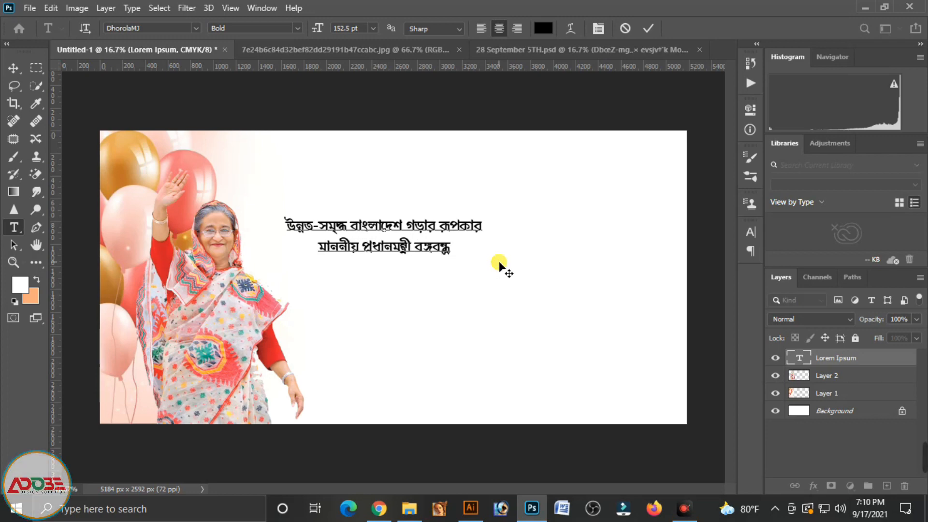
pyautogui.write('র কন্যা জননেত্রী')
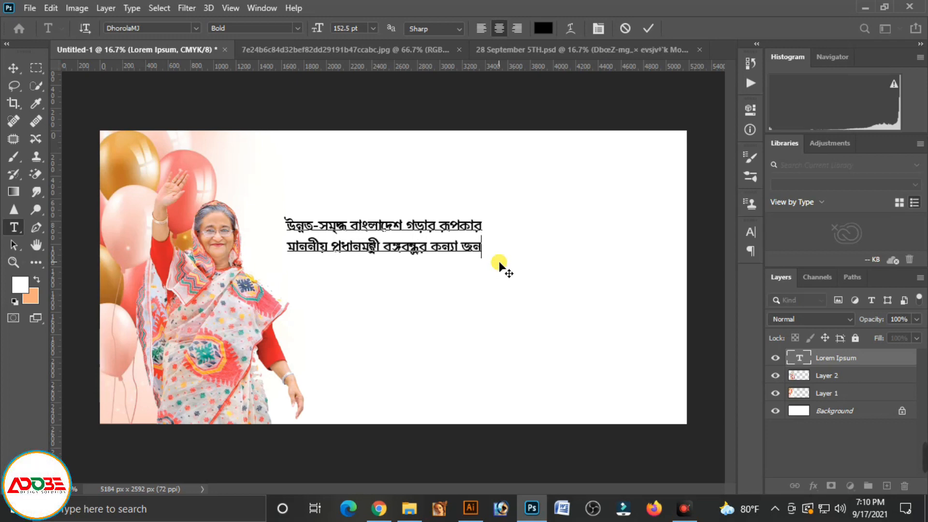
pyautogui.click(13, 69)
# Duplicate the two-line text directly below itself and change the copy to "শেখ হাসিনা'র"
pyautogui.moveTo(365, 245); pyautogui.dragTo(387, 291)
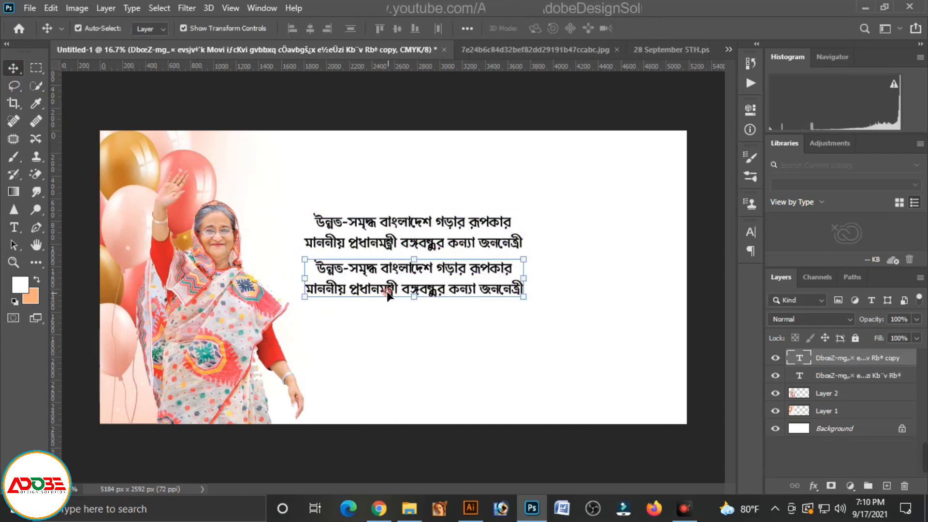
pyautogui.doubleClick(386, 291)
pyautogui.press('BackSpace')
pyautogui.write('শে')
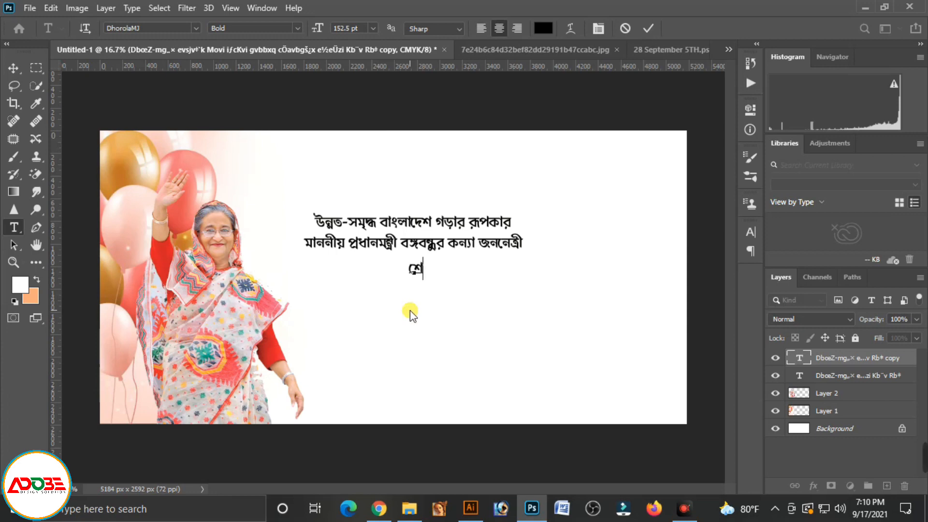
pyautogui.write("খ হাসিনা'র")
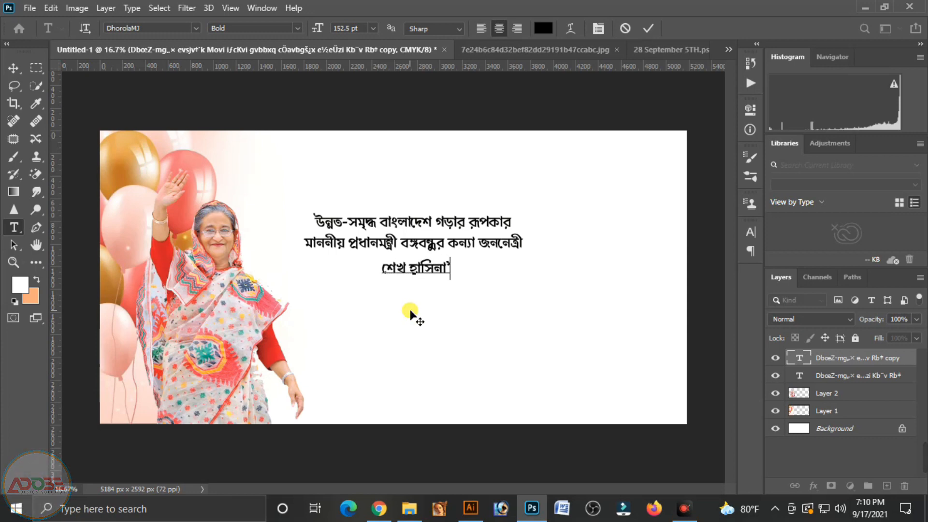
pyautogui.click(13, 68)
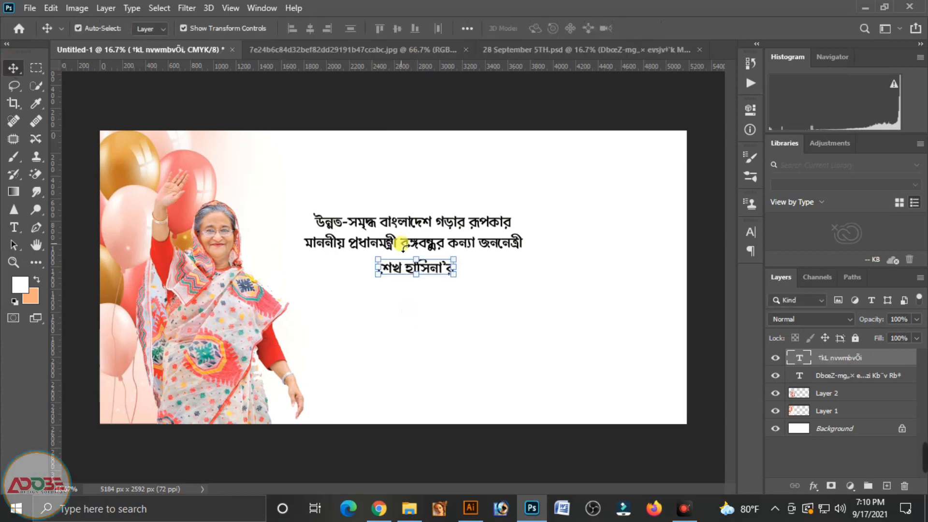
# Duplicate the "শেখ হাসিনা'র" text just beneath it and change the copy to "৭৫ তম"
pyautogui.moveTo(400, 274); pyautogui.dragTo(406, 300)
pyautogui.doubleClick(409, 296)
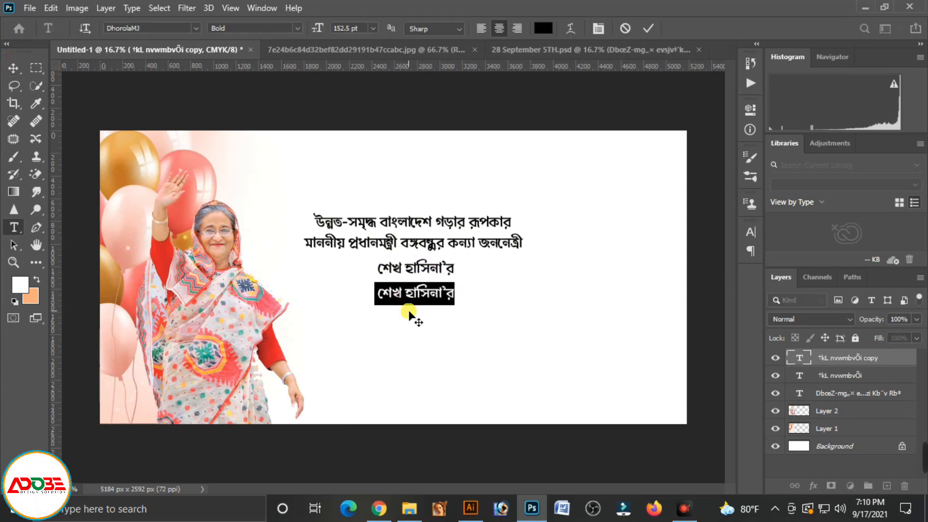
pyautogui.write('75')
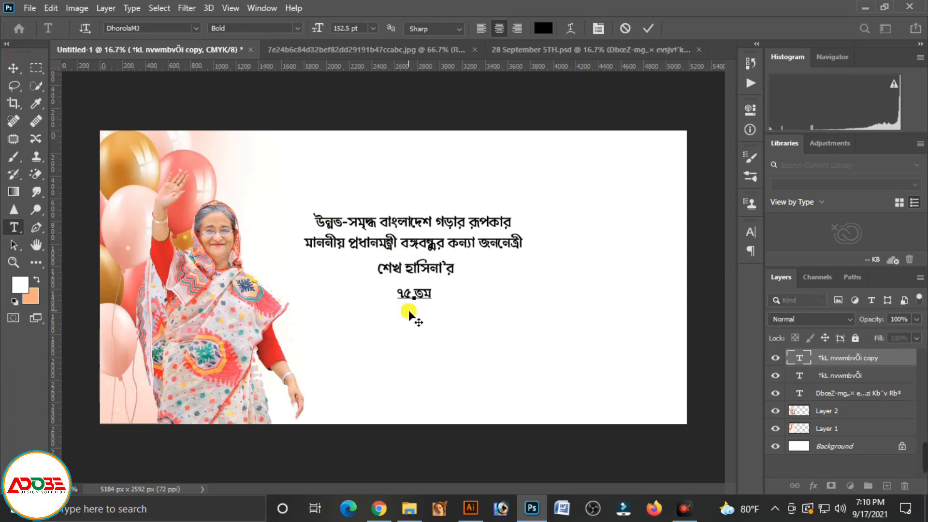
pyautogui.click(13, 68)
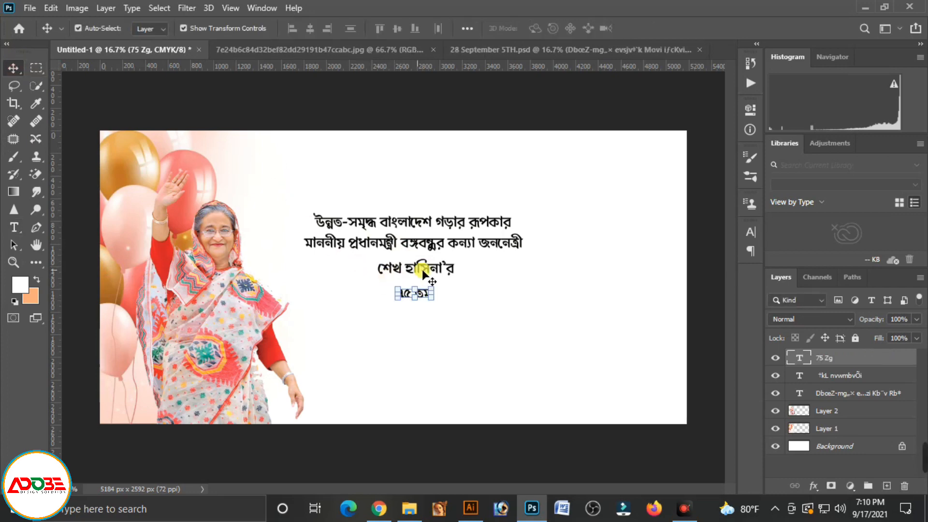
# Duplicate the two-line text above the original and change the copy to "আল্লাহ সর্বশক্তিমান"
pyautogui.moveTo(434, 243); pyautogui.dragTo(439, 208)
pyautogui.doubleClick(428, 184)
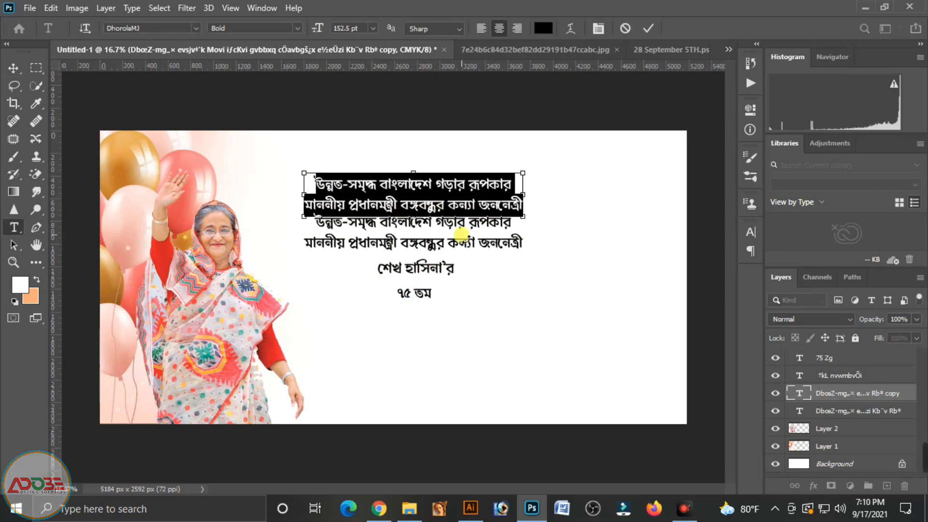
pyautogui.write('আল্লাহ')
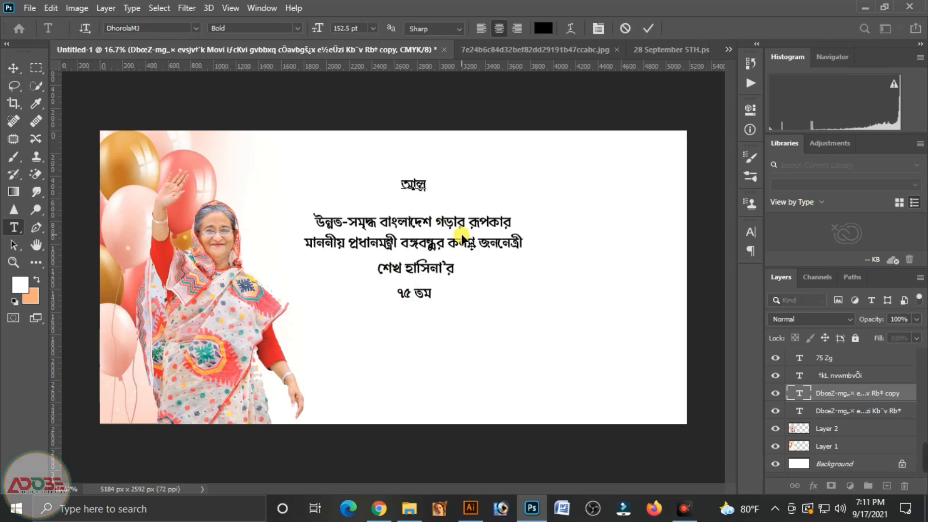
pyautogui.write(' সর্ব')
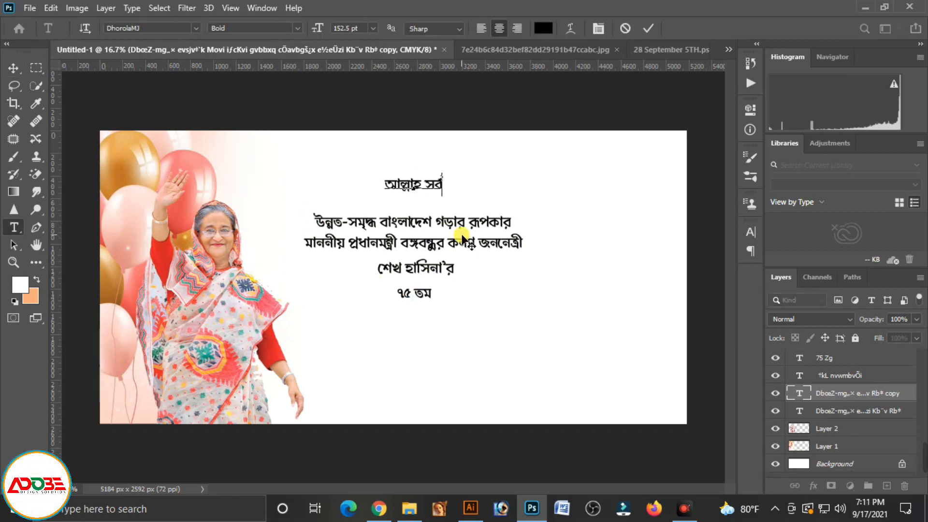
pyautogui.write('শক্তিমান')
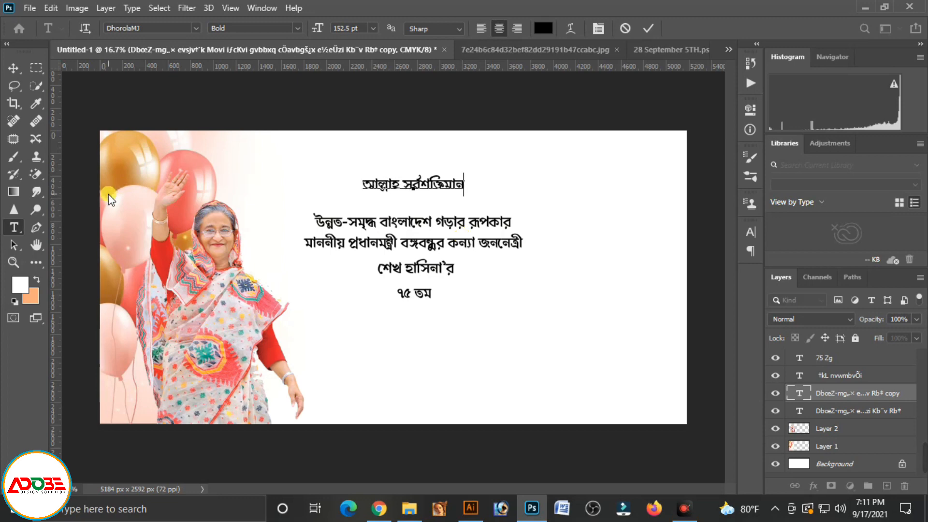
pyautogui.click(7, 75)
# Duplicate the "আল্লাহ সর্বশক্তিমান" line just beneath it and change the copy to "শিক্ষা শান্তি প্রগতি"
pyautogui.moveTo(431, 191)
pyautogui.mouseDown()
pyautogui.moveTo(431, 168)
pyautogui.moveTo(426, 183)
pyautogui.mouseUp()
pyautogui.doubleClick(429, 186)
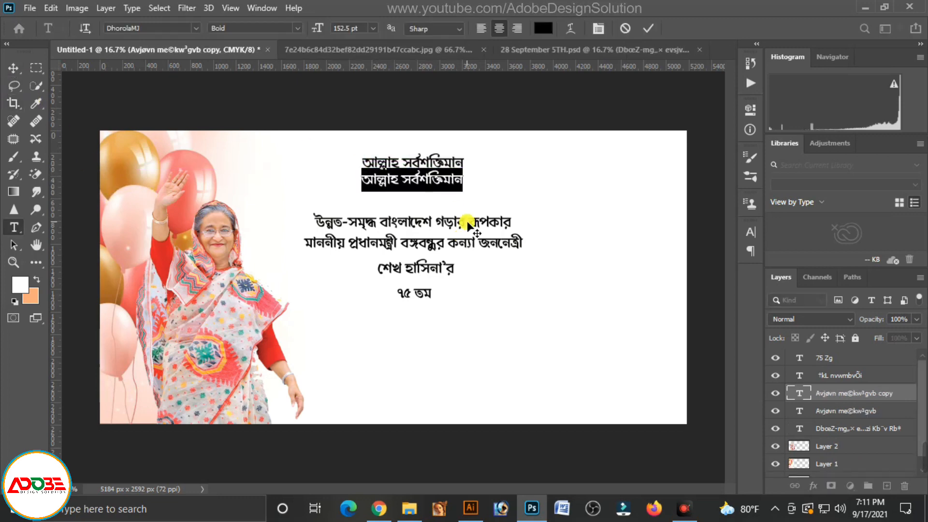
pyautogui.write('শিক্ষা, শান্তি')
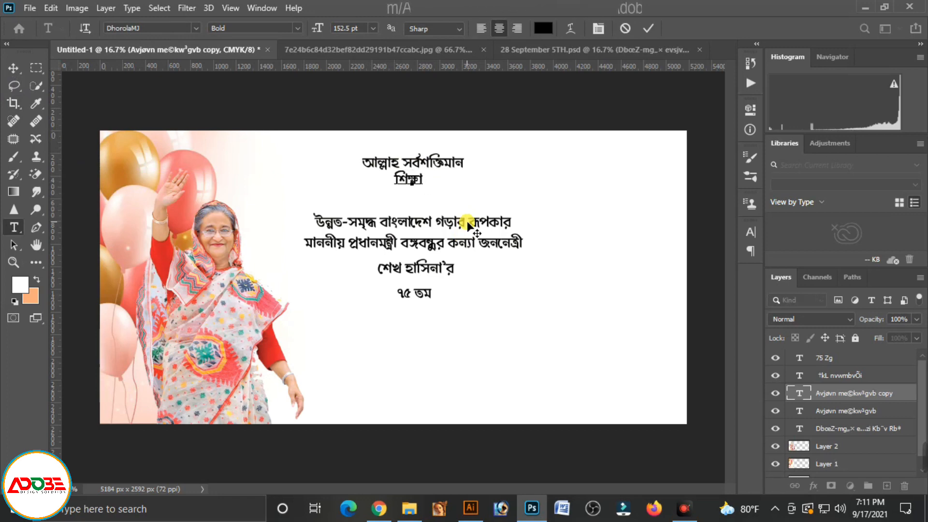
pyautogui.write(' প্রগতি')
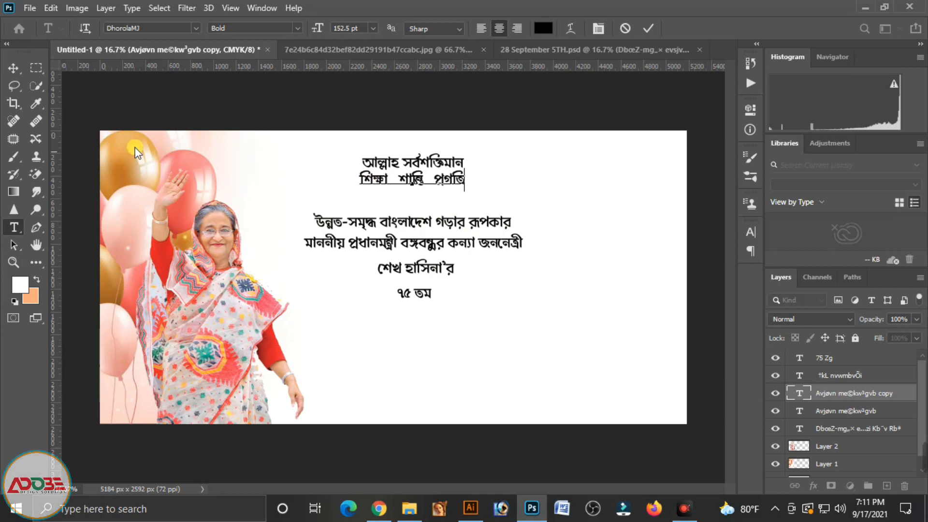
pyautogui.click(7, 68)
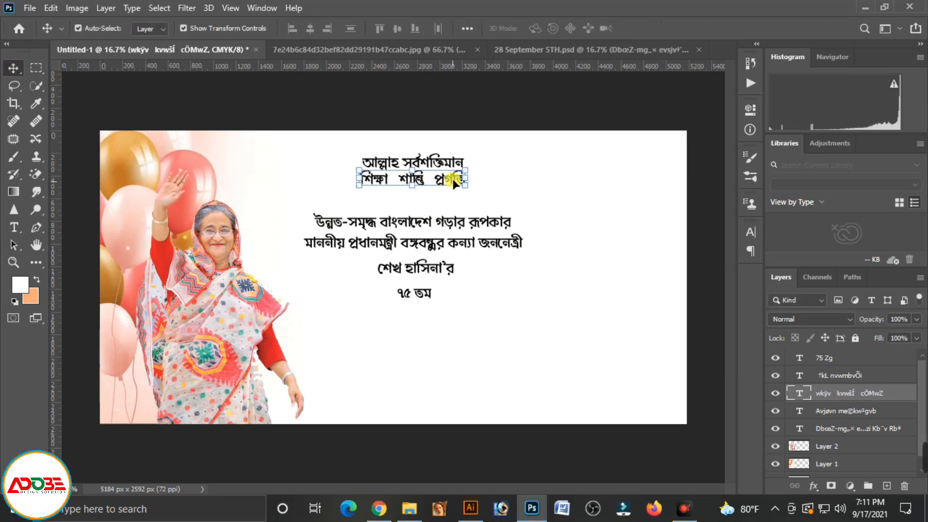
# Duplicate the "শিক্ষা শান্তি প্রগতি" line below it, change the copy to "২৮ শে সেপ্টেম্বর", and align it under the lines above
pyautogui.moveTo(452, 179); pyautogui.dragTo(440, 207)
pyautogui.doubleClick(440, 208)
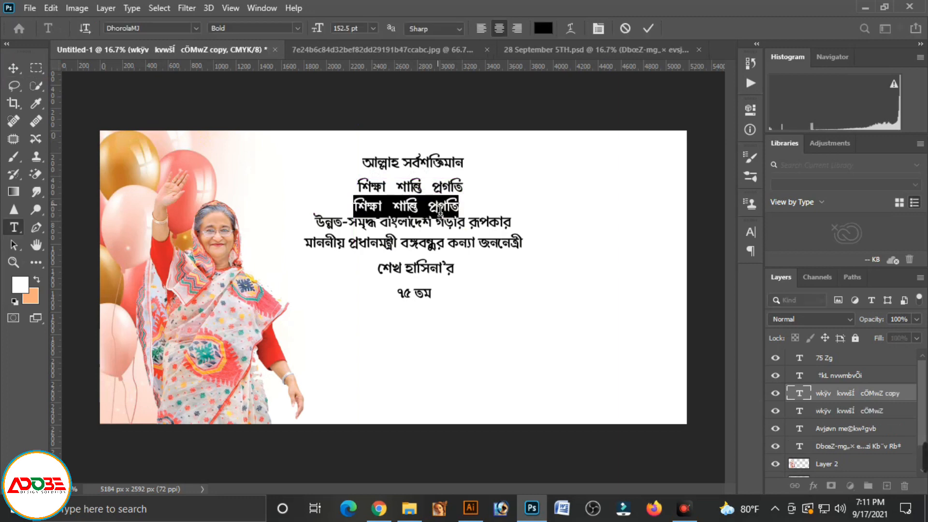
pyautogui.write('28')
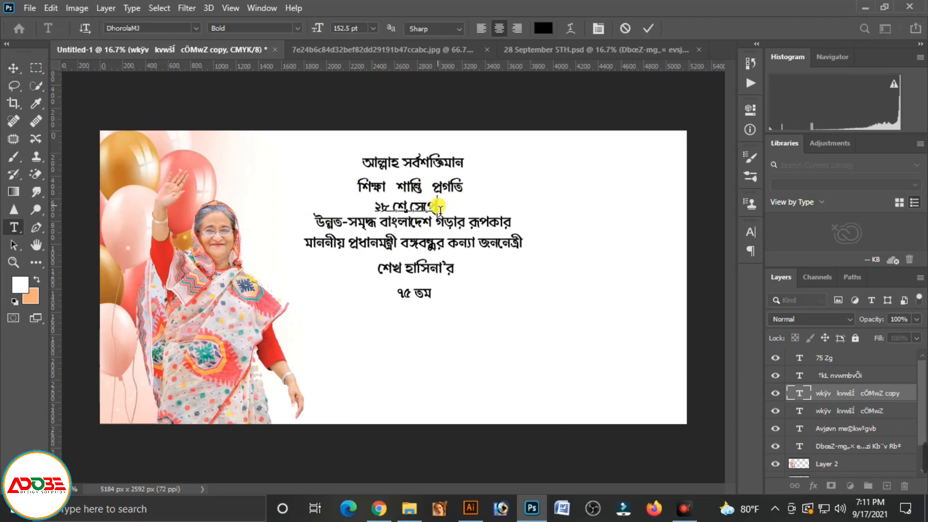
pyautogui.click(13, 69)
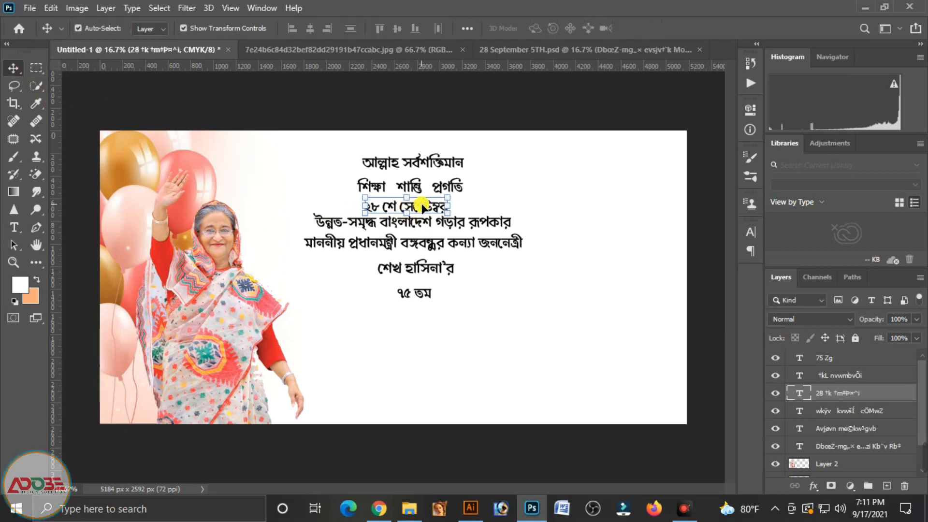
pyautogui.moveTo(421, 205); pyautogui.dragTo(420, 205)
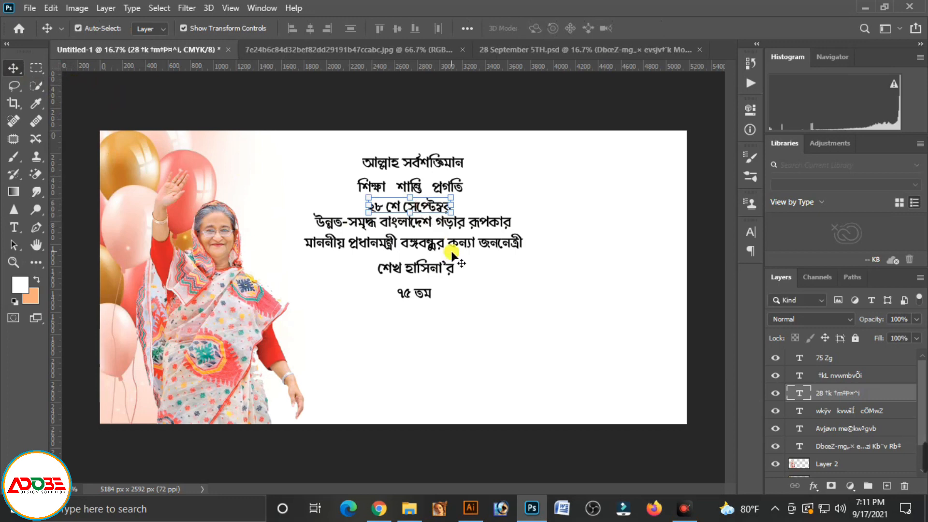
pyautogui.click(483, 303)
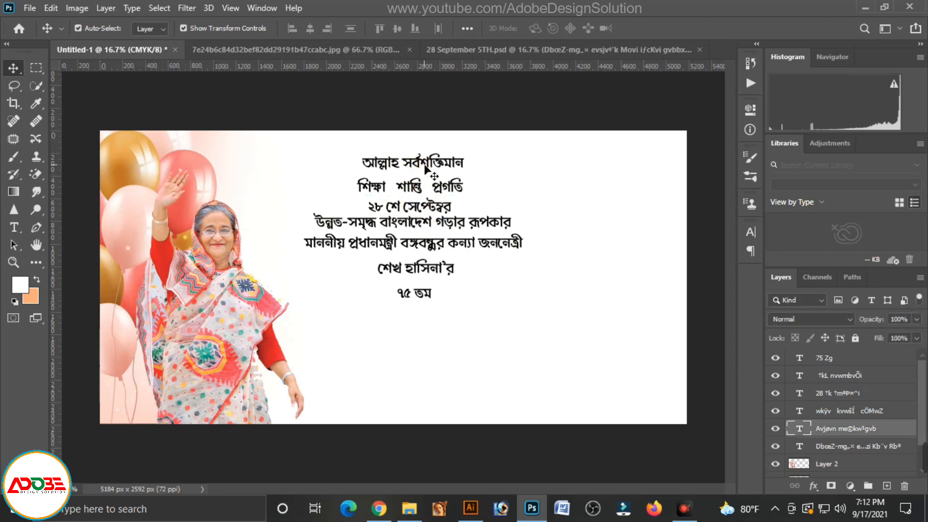
# Set the "আল্লাহ সর্বশক্তিমান" line in SutonnyMJ Bold at 115 pt
pyautogui.click(442, 161)
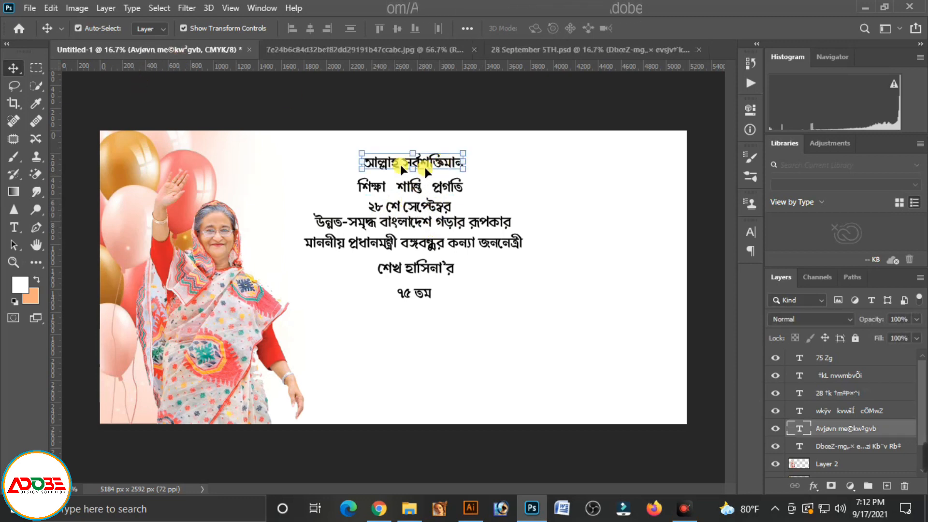
pyautogui.doubleClick(425, 159)
pyautogui.hotkey('ctrl', 'a')
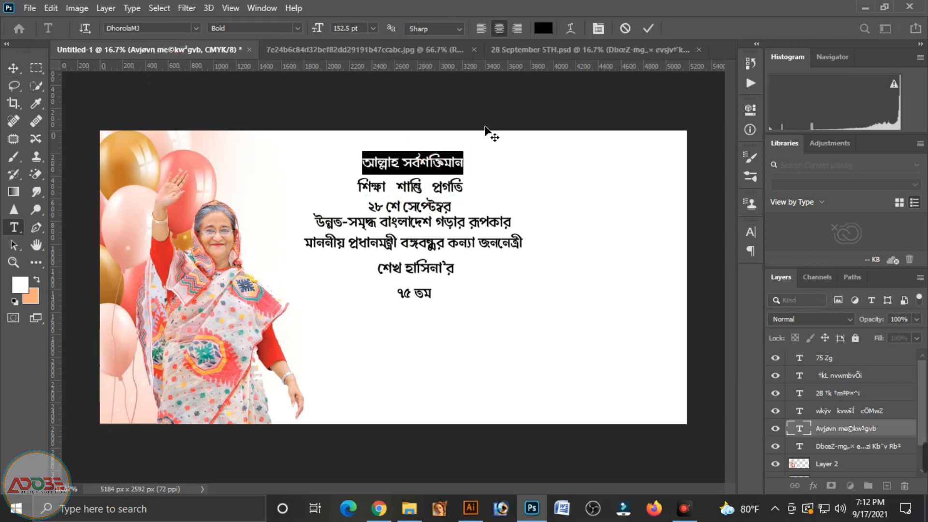
pyautogui.click(161, 30)
pyautogui.write('sut')
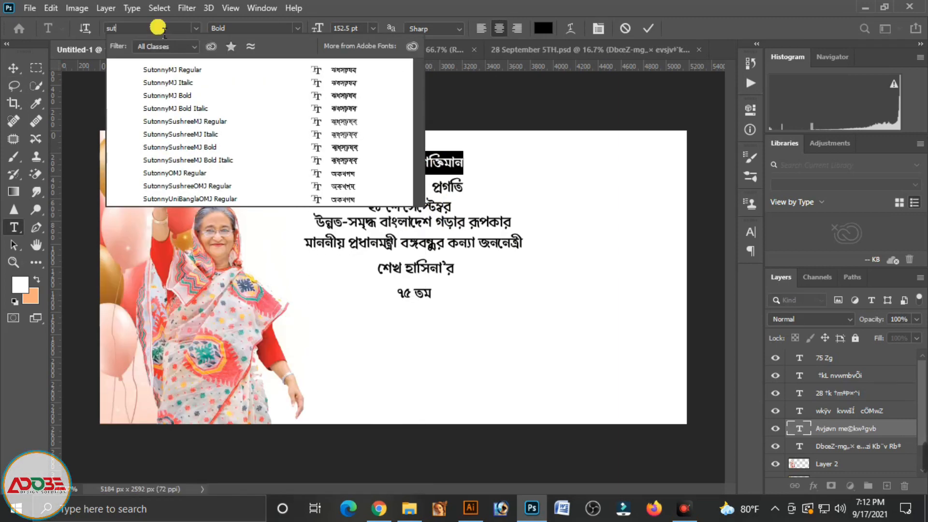
pyautogui.click(160, 95)
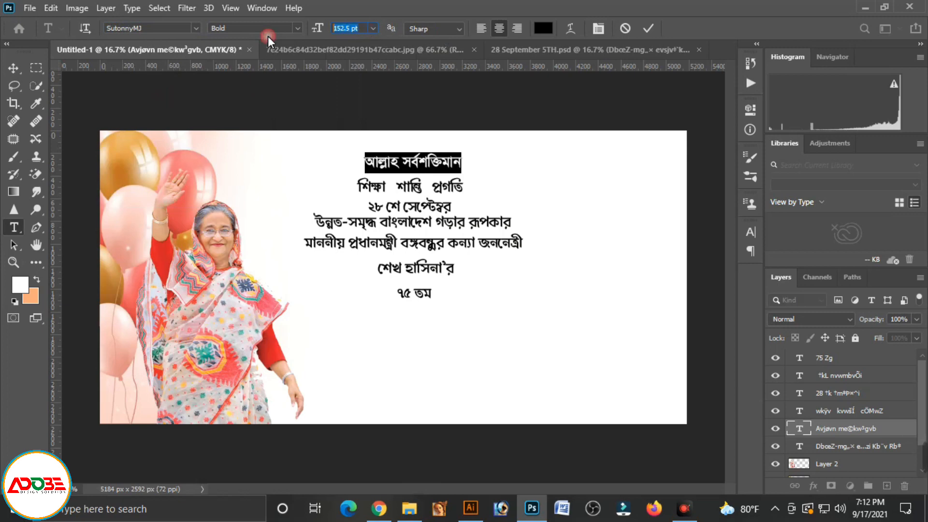
pyautogui.write('115')
pyautogui.press('Return')
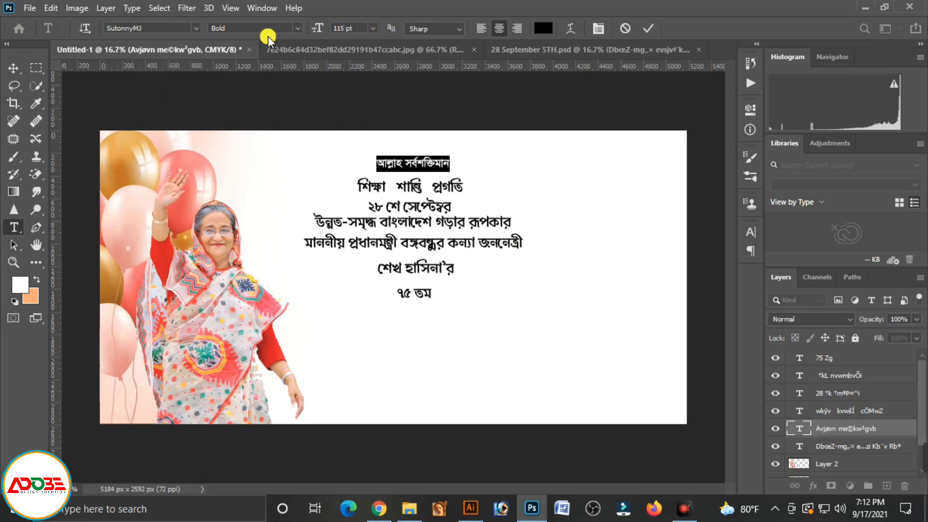
pyautogui.click(12, 64)
pyautogui.click(595, 194)
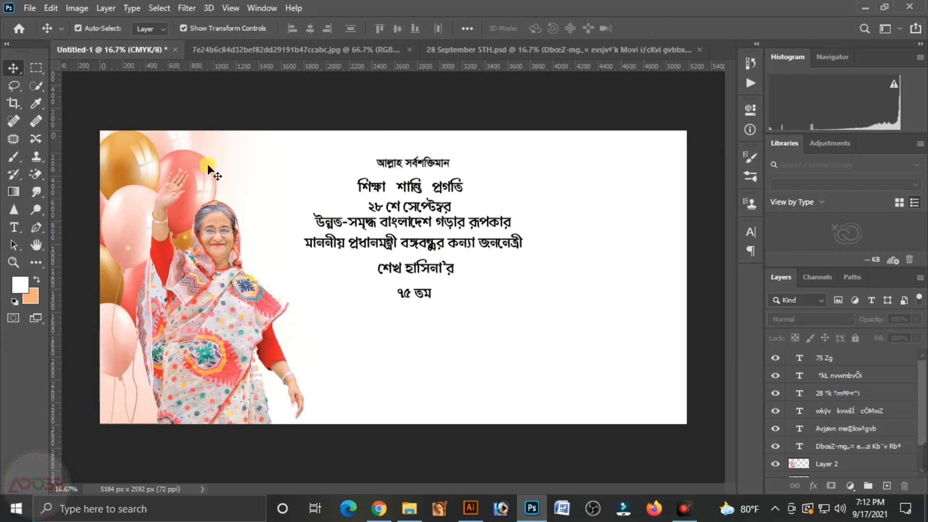
# Add a vertical guide at the canvas's horizontal centre and move "আল্লাহ সর্বশক্তিমান" onto it near the banner's upper edge
pyautogui.moveTo(57, 201); pyautogui.dragTo(402, 87)
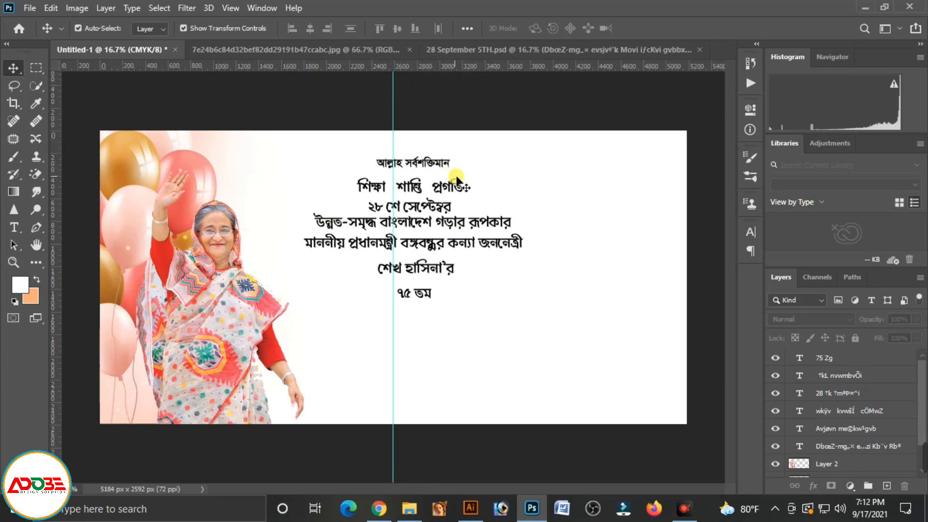
pyautogui.moveTo(455, 162); pyautogui.dragTo(419, 144)
pyautogui.hotkey('shift', 'Up')
pyautogui.hotkey('shift', 'Up')
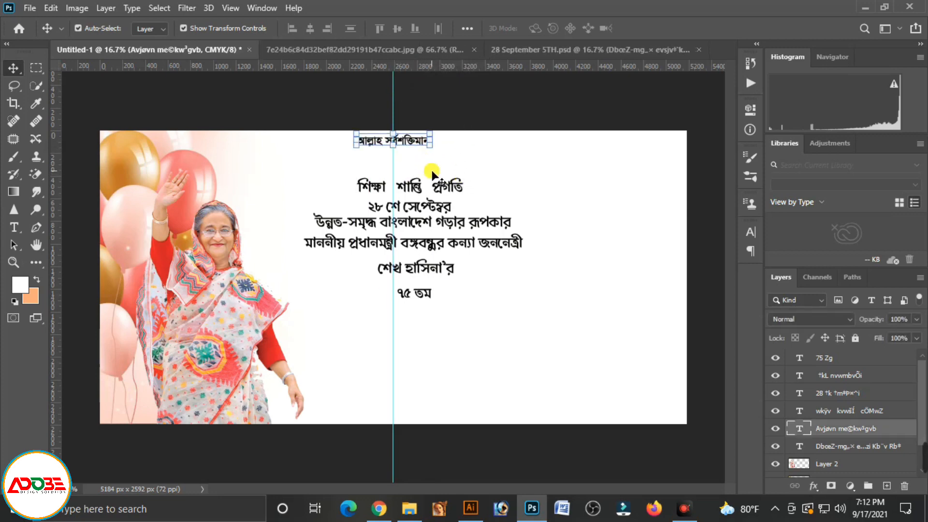
pyautogui.click(455, 164)
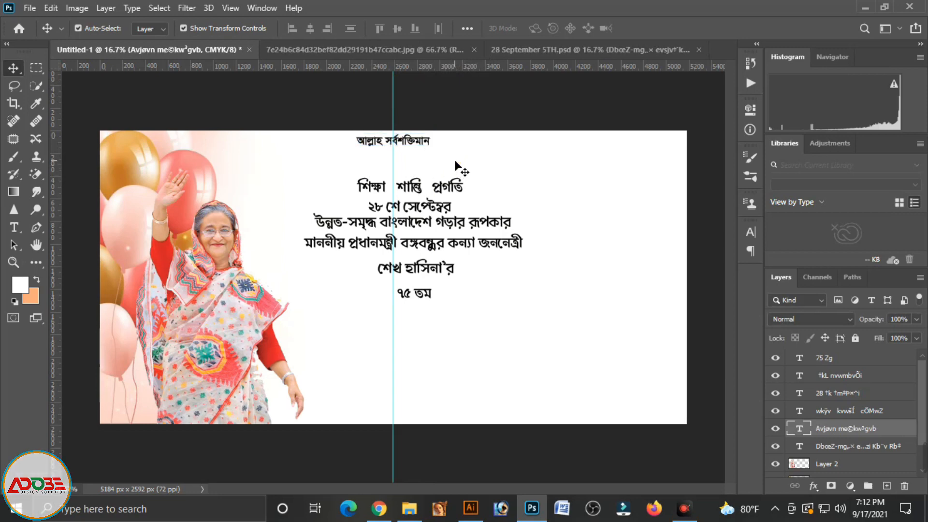
# Set the "শিক্ষা শান্তি প্রগতি" line in SutonnyMJ Bold and widen the spacing between its words
pyautogui.click(405, 186)
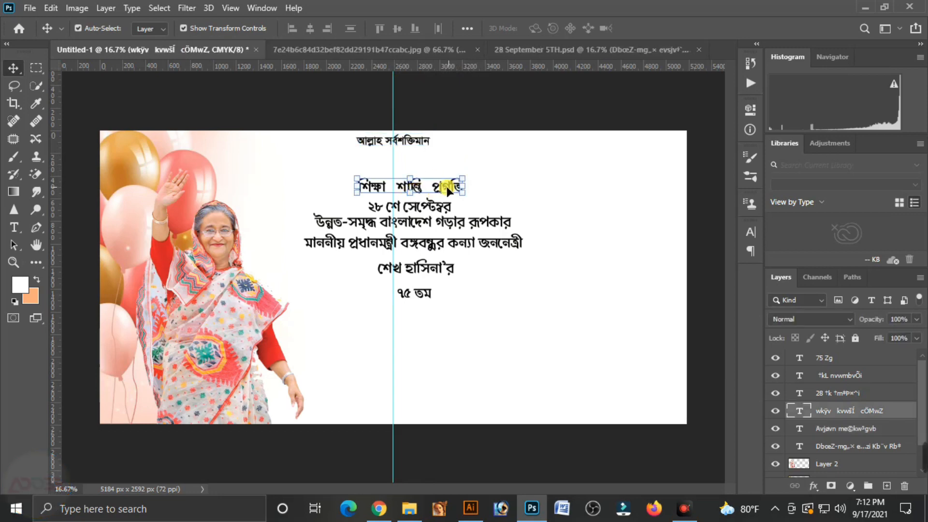
pyautogui.click(409, 188)
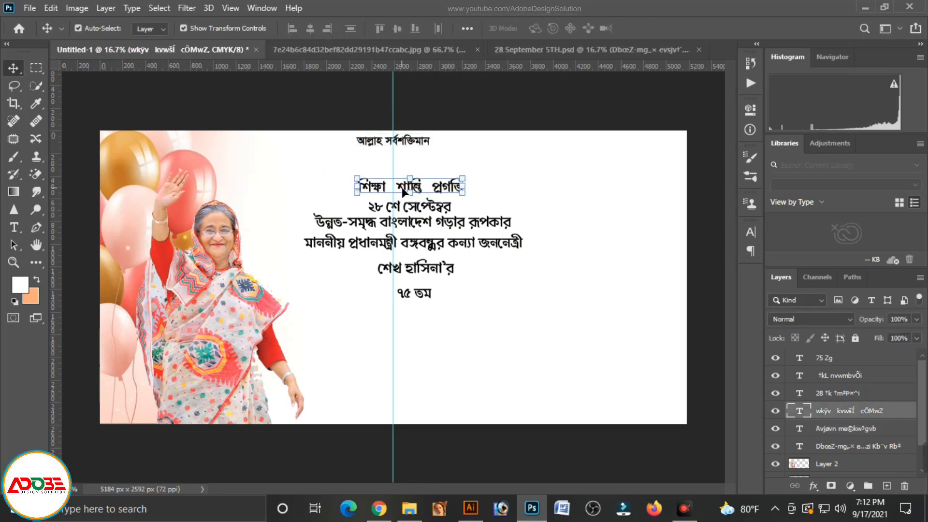
pyautogui.doubleClick(402, 187)
pyautogui.write('sutonny')
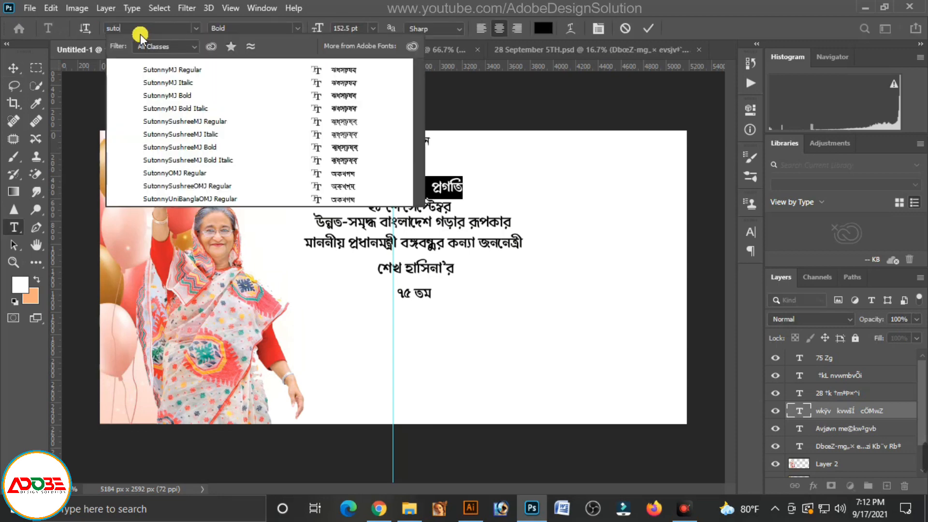
pyautogui.click(176, 95)
pyautogui.click(432, 186)
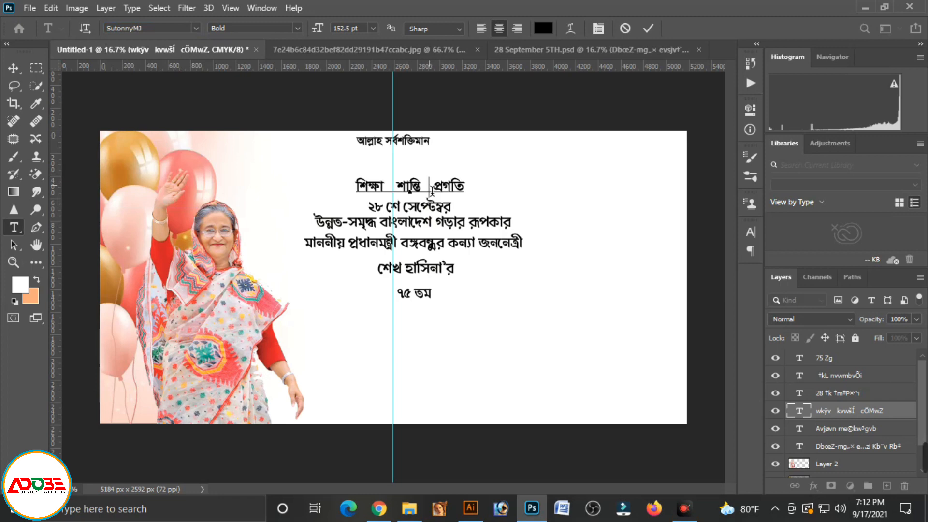
pyautogui.click(14, 68)
pyautogui.click(400, 195)
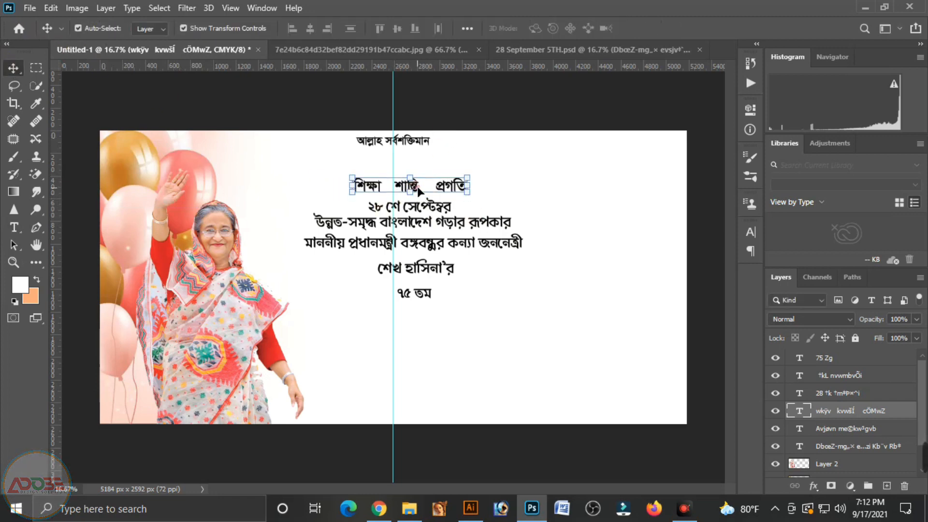
# Set "শিক্ষা শান্তি প্রগতি" to 100 pt and centre it on the guide just beneath "আল্লাহ সর্বশক্তিমান"
pyautogui.doubleClick(454, 189)
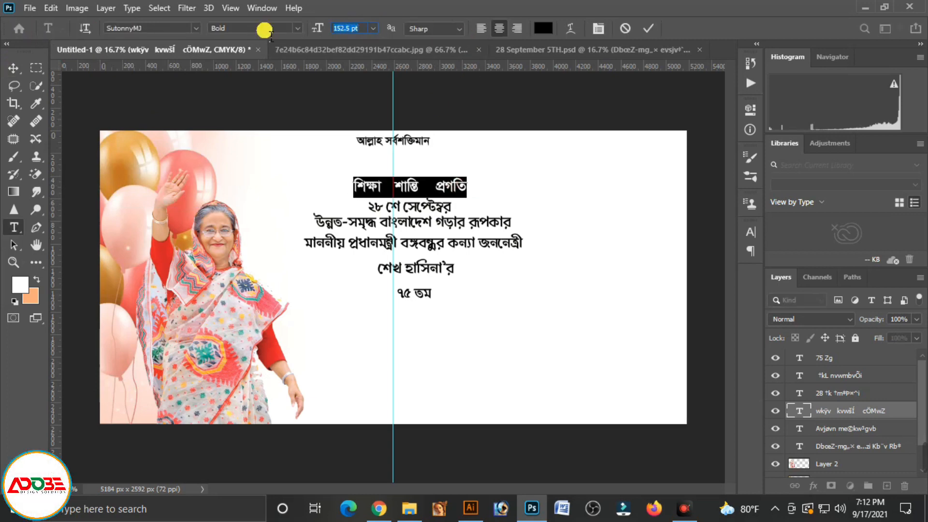
pyautogui.write('100')
pyautogui.press('Return')
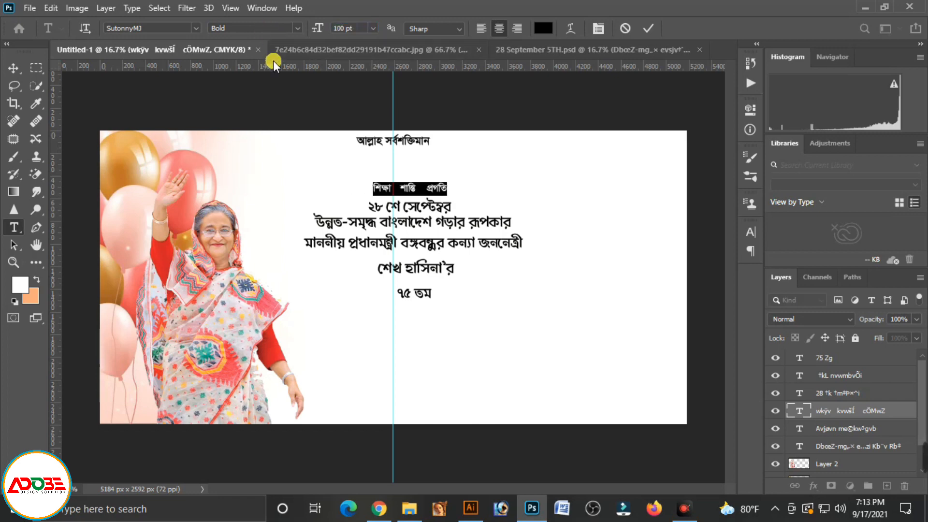
pyautogui.click(13, 65)
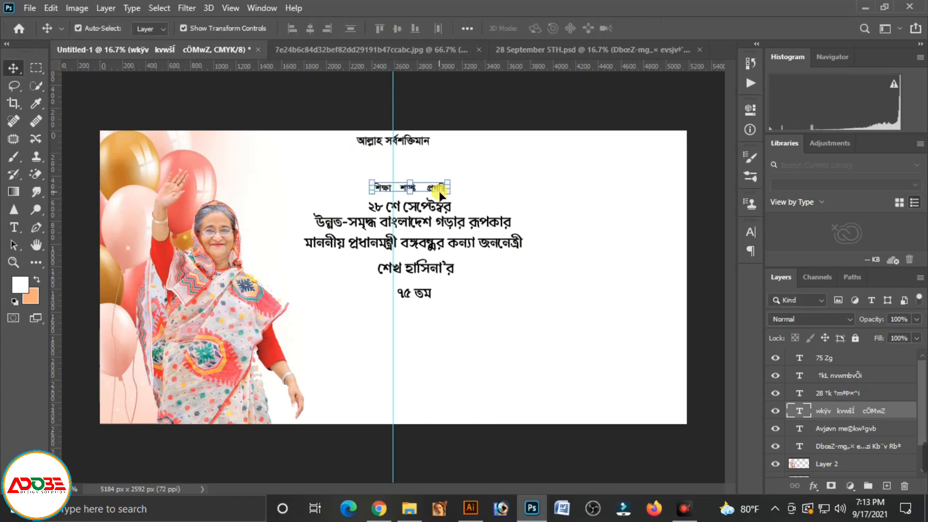
pyautogui.moveTo(437, 194); pyautogui.dragTo(421, 162)
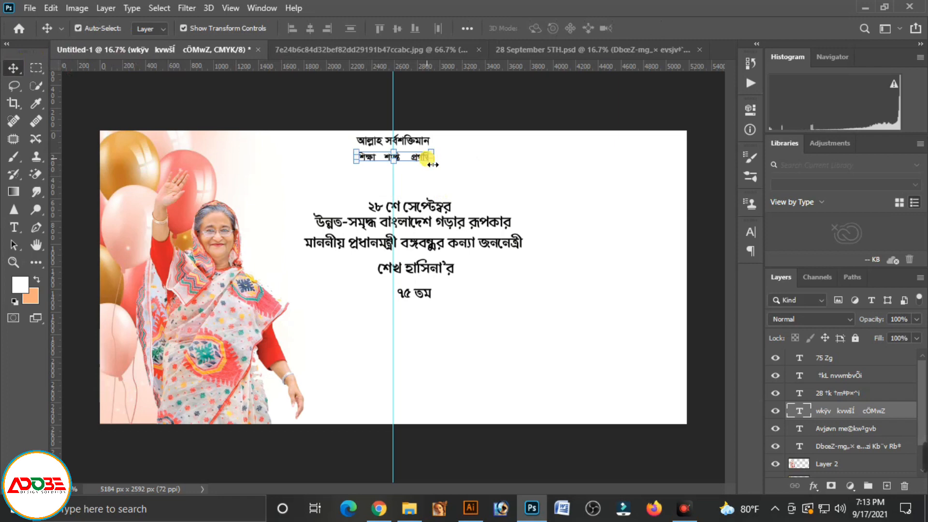
pyautogui.click(479, 162)
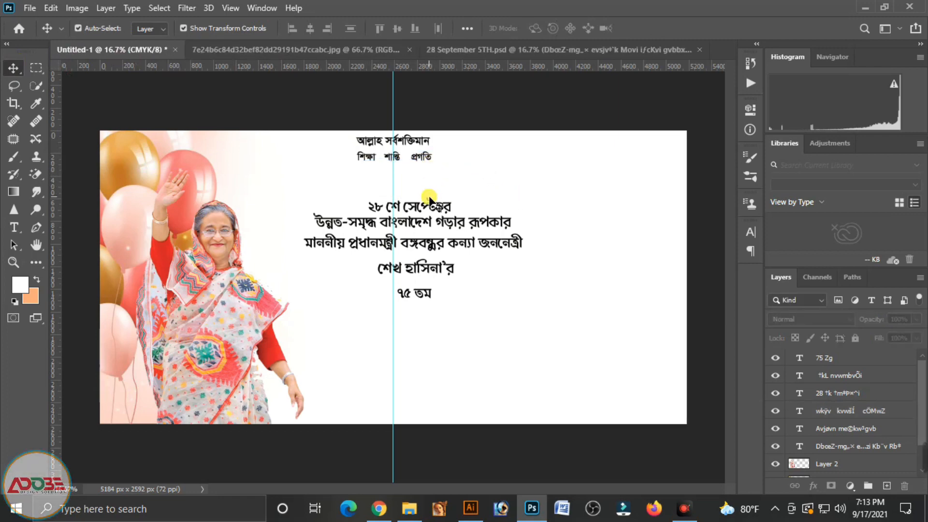
# Centre "২৮ শে সেপ্টেম্বর" on the guide, a little higher, and change its font to KongshoMatraMJ Bold
pyautogui.click(442, 208)
pyautogui.moveTo(444, 210); pyautogui.dragTo(426, 193)
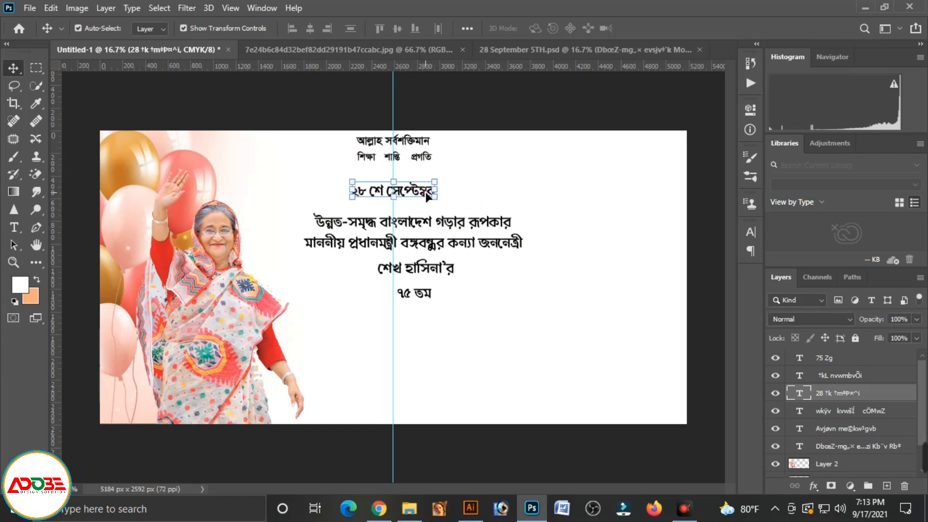
pyautogui.doubleClick(423, 193)
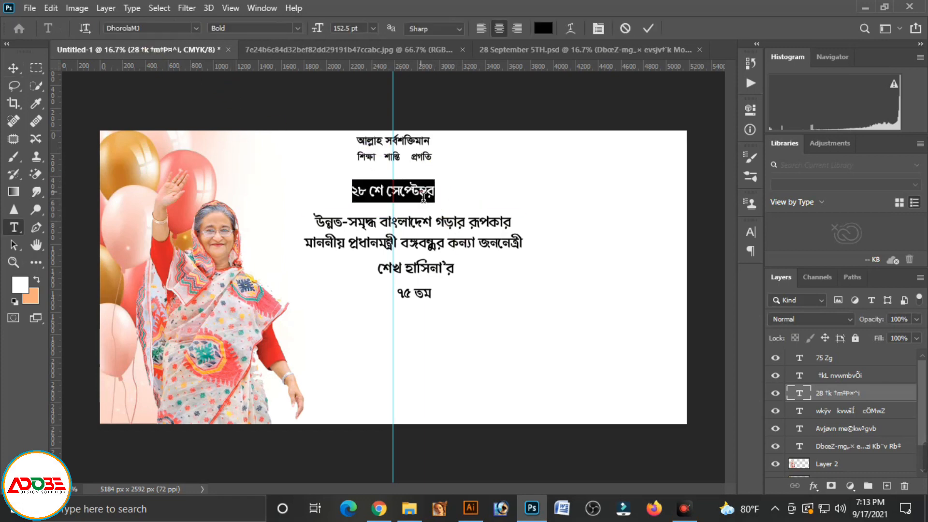
pyautogui.write('kong')
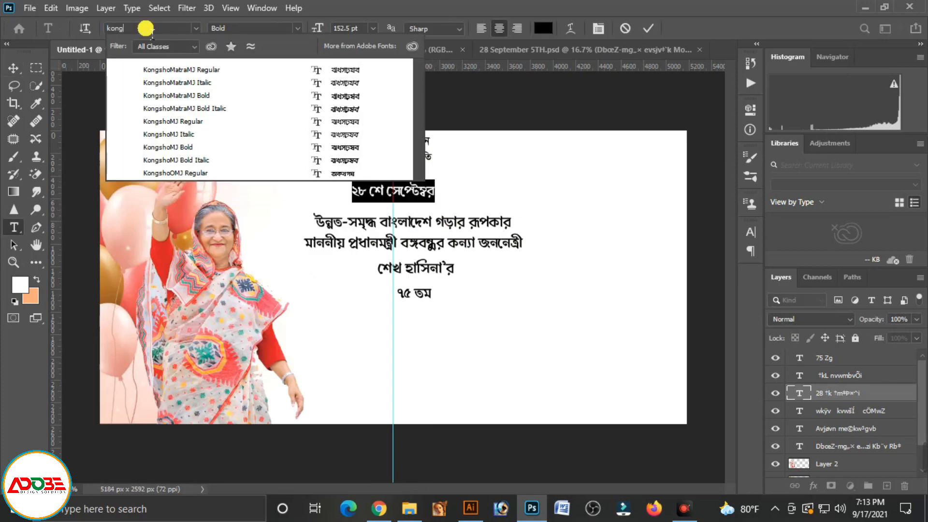
pyautogui.click(198, 96)
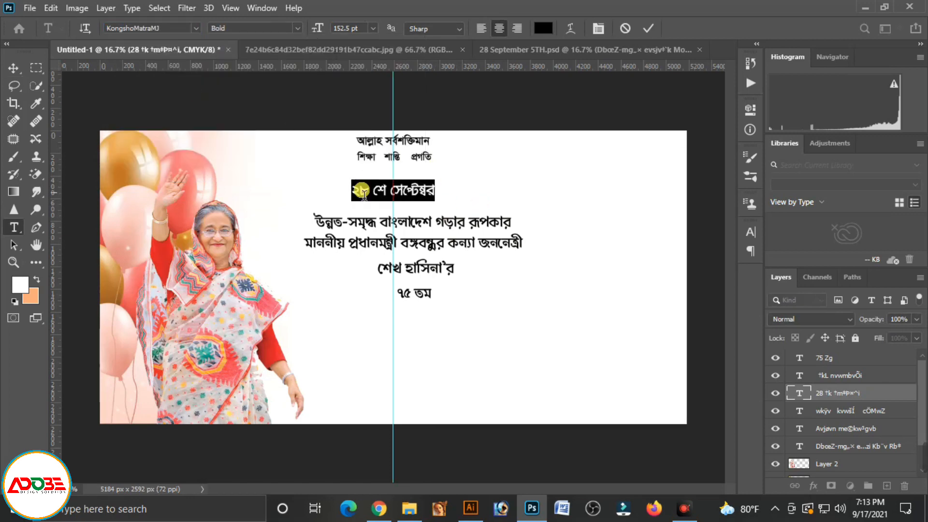
# Set "২৮ শে সেপ্টেম্বর" to 185 pt and nudge it slightly down between the neighbouring lines
pyautogui.click(347, 28)
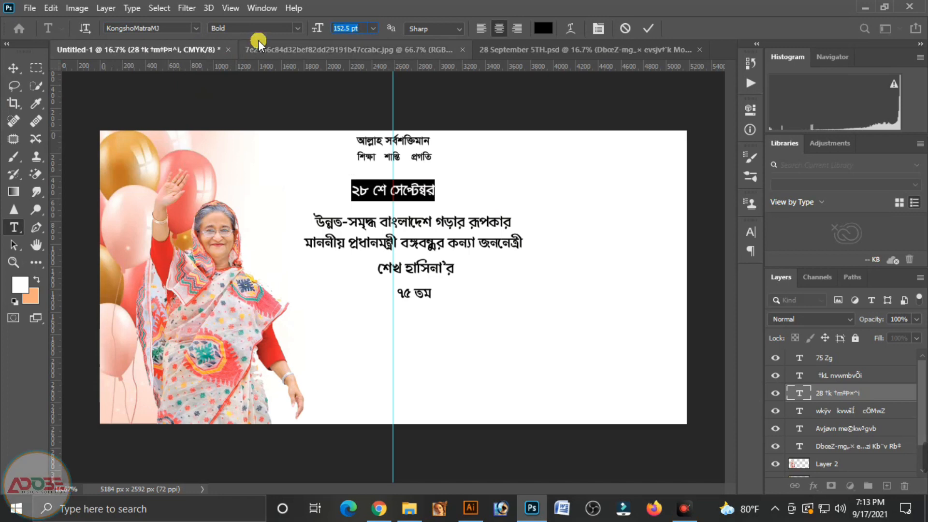
pyautogui.write('185')
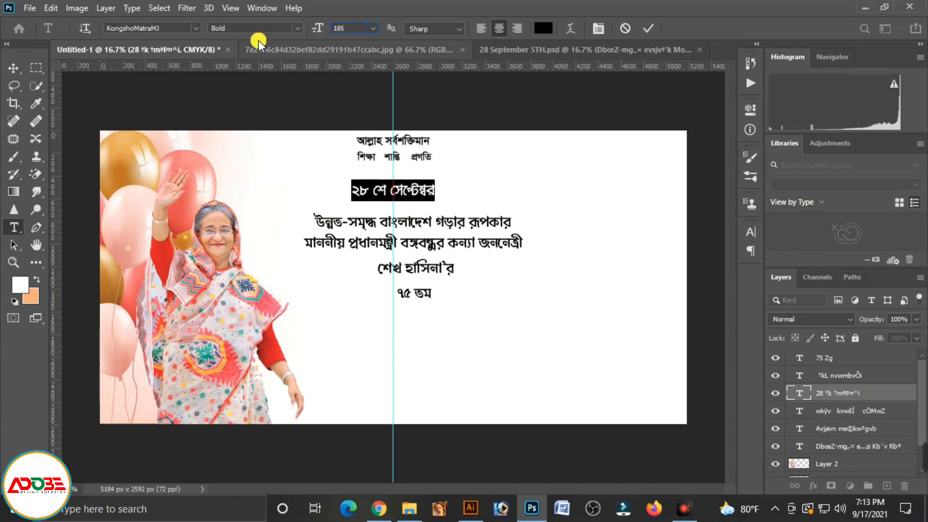
pyautogui.press('Return')
pyautogui.click(14, 68)
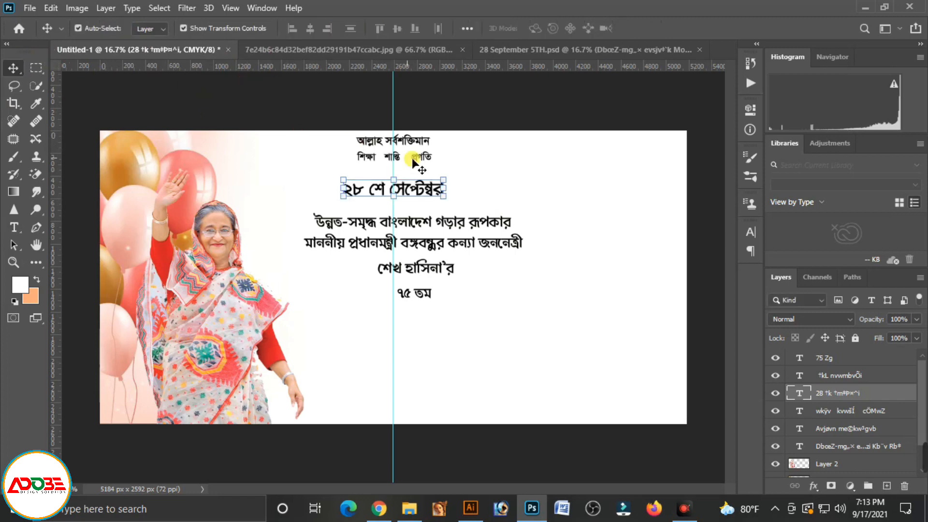
pyautogui.hotkey('shift', 'Up')
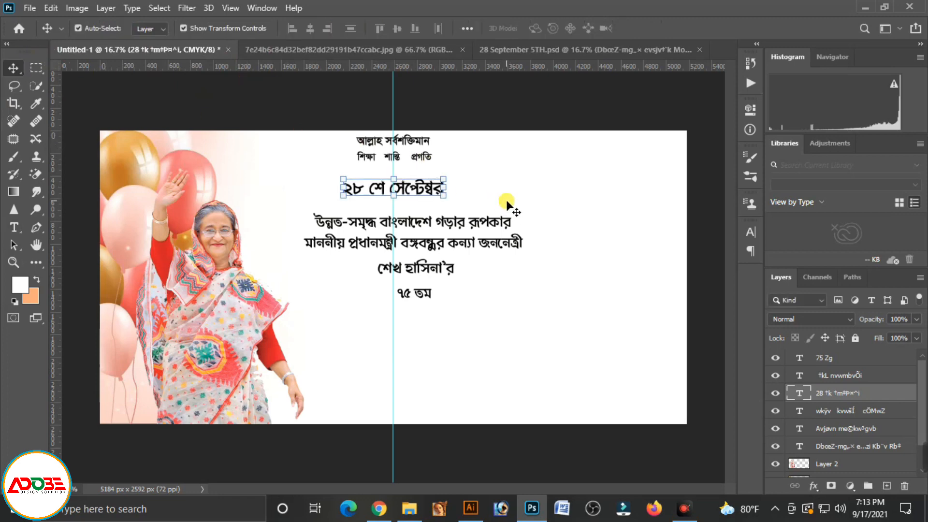
pyautogui.hotkey('shift', 'Down')
pyautogui.hotkey('shift', 'Down')
pyautogui.hotkey('shift', 'Down')
# Shift the two-line text and "শেখ হাসিনা'র" sideways onto the centre guide, and move "৭৫ তম" down to leave space above it
pyautogui.click(459, 224)
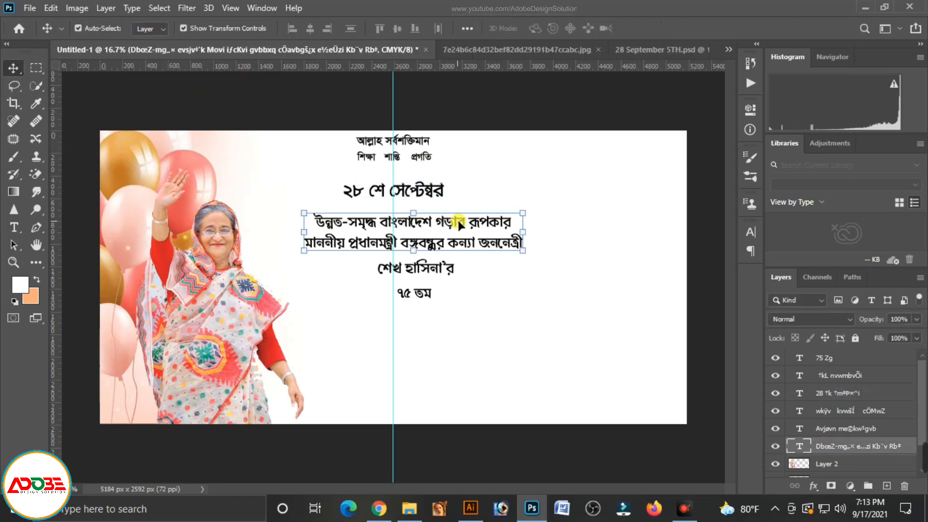
pyautogui.moveTo(459, 224); pyautogui.dragTo(439, 222)
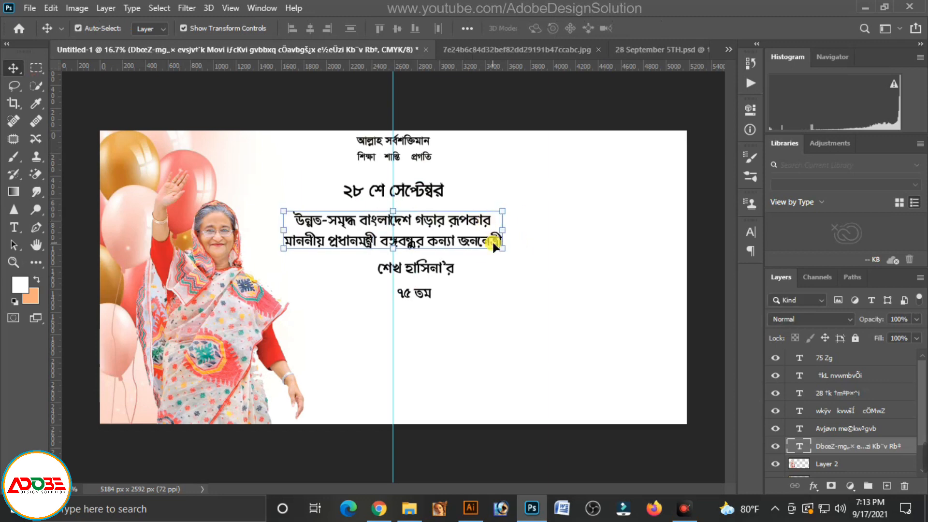
pyautogui.click(423, 295)
pyautogui.moveTo(423, 292); pyautogui.dragTo(424, 316)
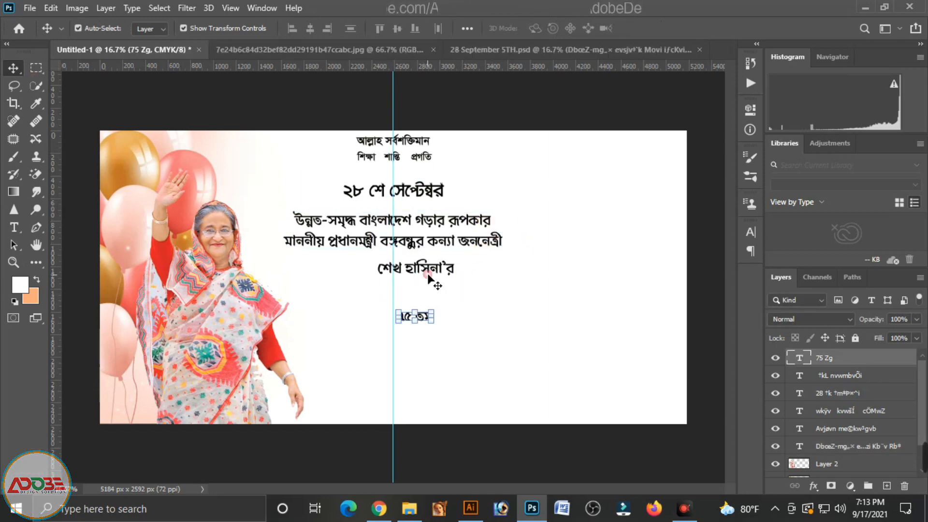
pyautogui.click(436, 269)
pyautogui.moveTo(436, 269); pyautogui.dragTo(413, 268)
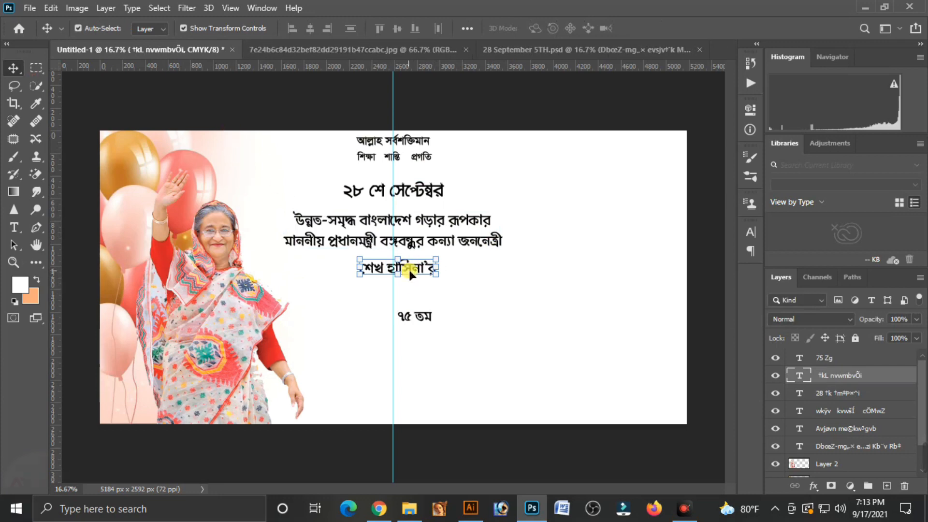
# Change "শেখ হাসিনা'র" to BrahmaputraMJ Bold at 480 pt and centre it on the guide just beneath the two-line text
pyautogui.doubleClick(413, 268)
pyautogui.click(143, 29)
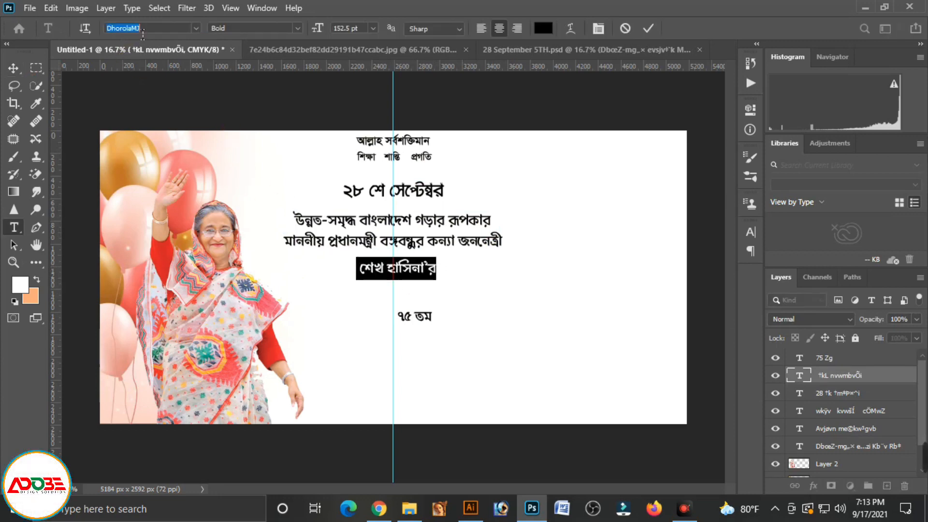
pyautogui.write('bra')
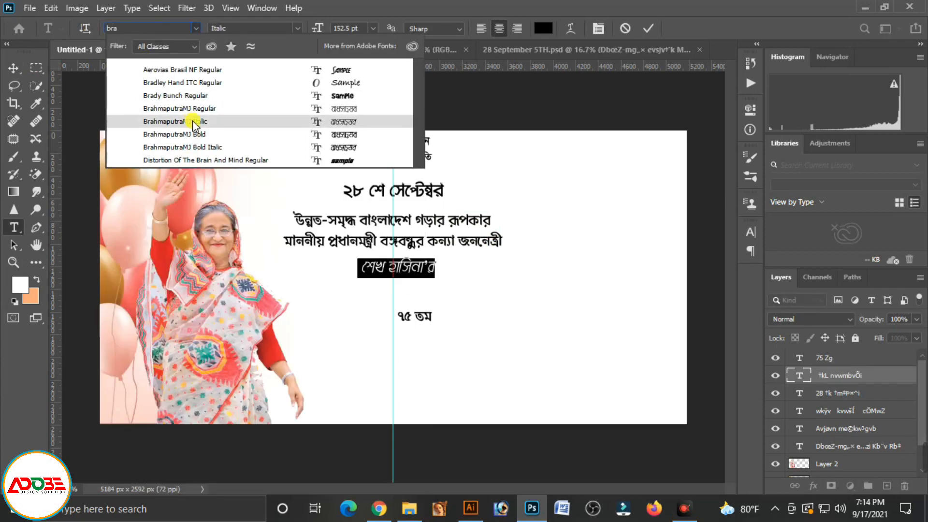
pyautogui.click(198, 134)
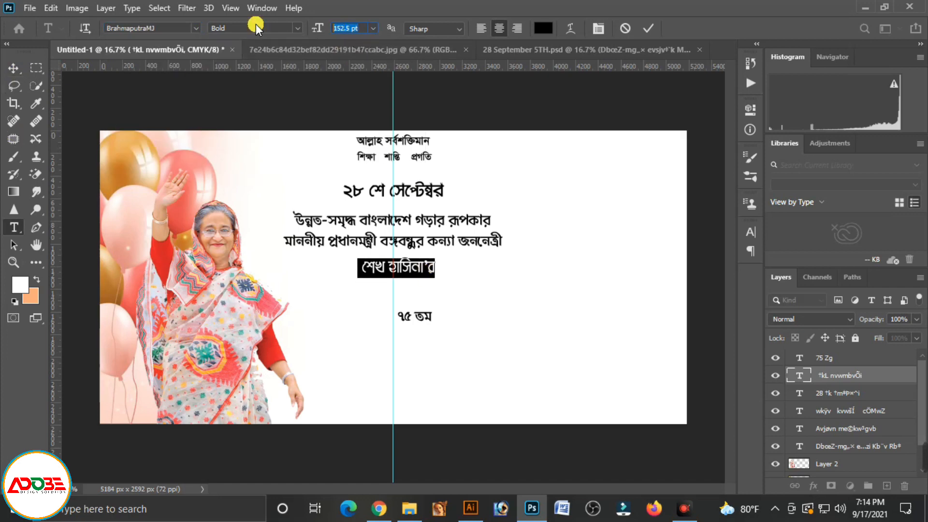
pyautogui.write('480')
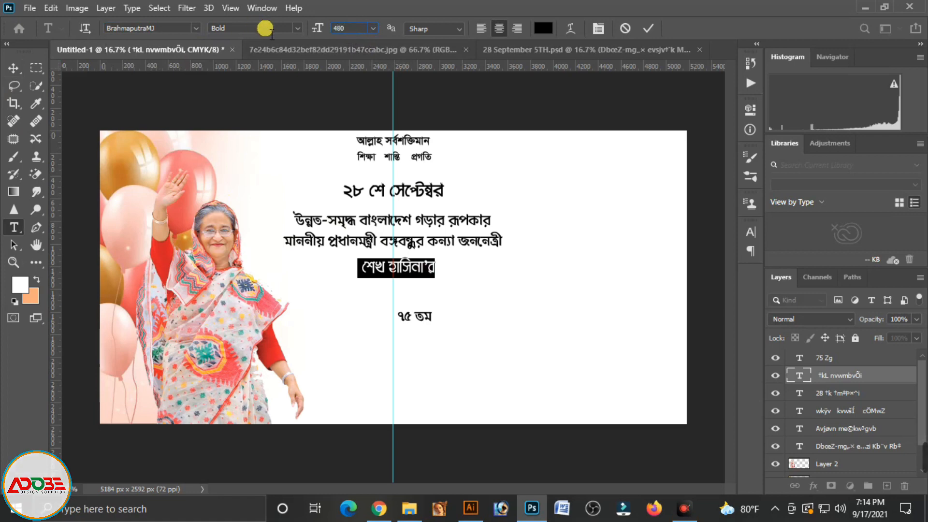
pyautogui.press('Return')
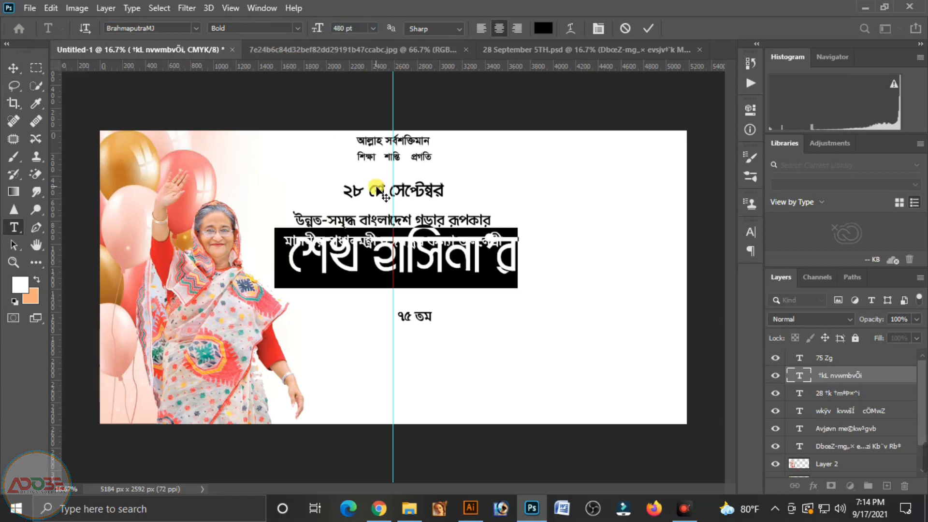
pyautogui.click(14, 65)
pyautogui.moveTo(428, 274); pyautogui.dragTo(421, 288)
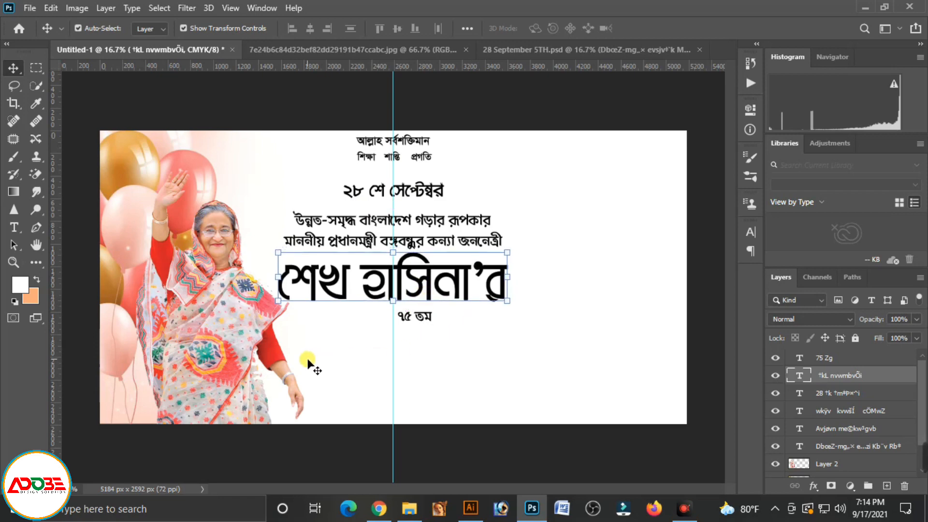
# Nudge the two-line text and "শেখ হাসিনা'র" slightly up, keeping them centred on the guide
pyautogui.click(408, 219)
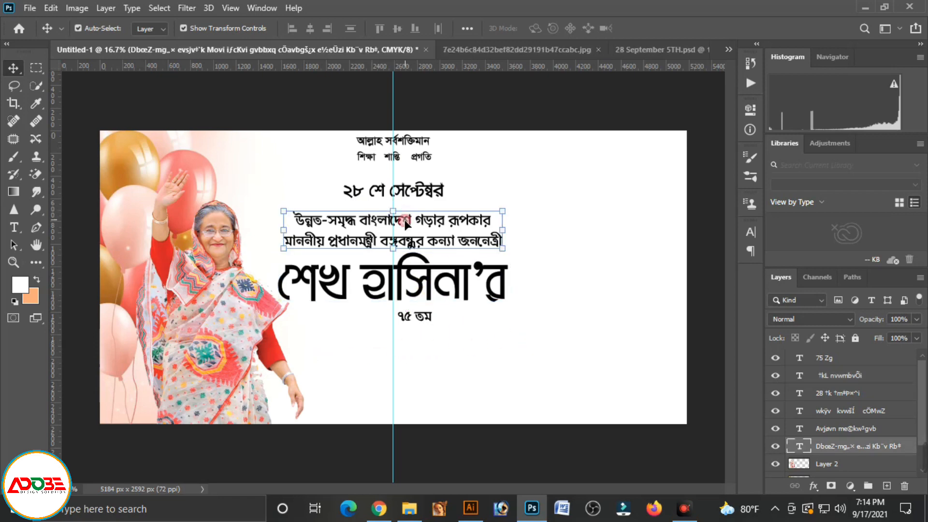
pyautogui.hotkey('shift', 'Up')
pyautogui.hotkey('shift', 'Up')
pyautogui.hotkey('shift', 'Up')
pyautogui.hotkey('shift', 'Up')
pyautogui.click(410, 276)
pyautogui.hotkey('shift', 'Up')
pyautogui.hotkey('shift', 'Up')
# Centre "৭৫ তম" on the guide and nudge it slightly up beneath "শেখ হাসিনা'র"
pyautogui.click(422, 317)
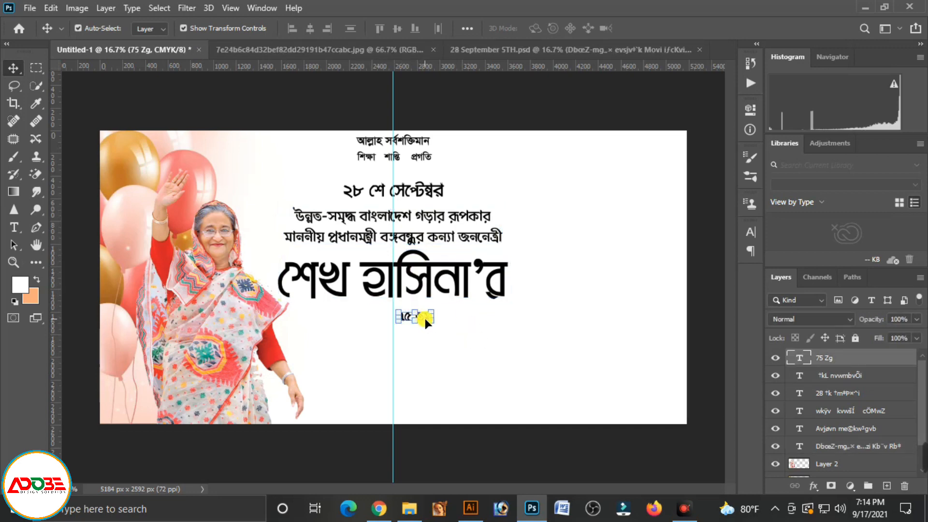
pyautogui.moveTo(425, 318); pyautogui.dragTo(404, 318)
pyautogui.hotkey('shift', 'Up')
pyautogui.hotkey('shift', 'Up')
pyautogui.hotkey('shift', 'Up')
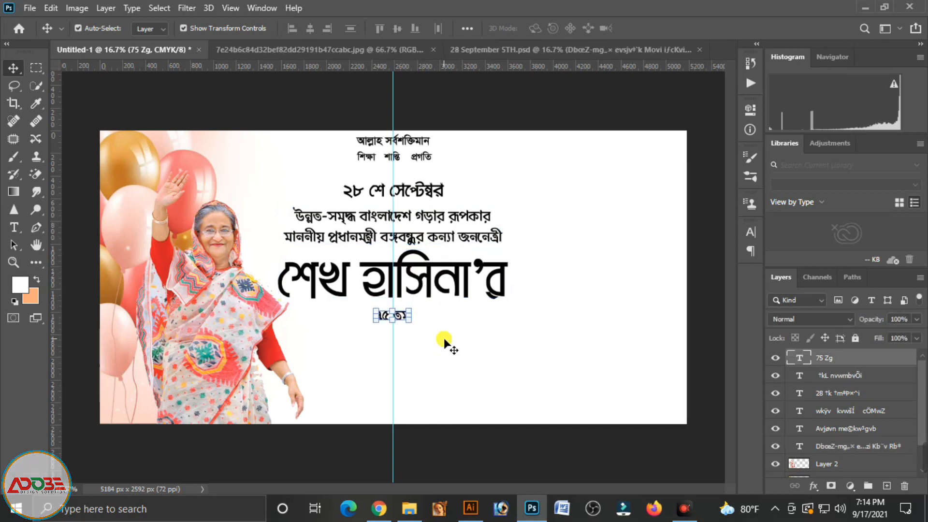
pyautogui.click(447, 333)
# Nudge "২৮ শে সেপ্টেম্বর" slightly up, away from the two-line text
pyautogui.click(409, 195)
pyautogui.hotkey('shift', 'Up')
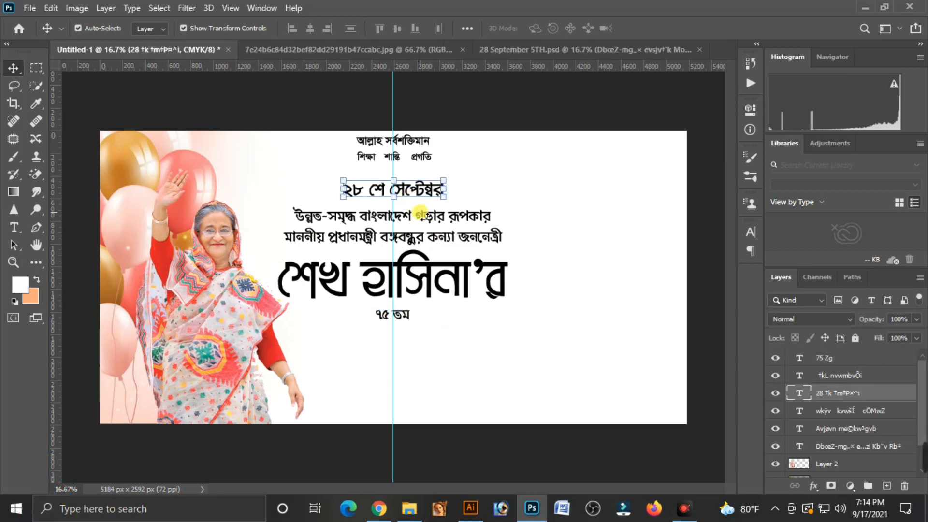
pyautogui.click(422, 218)
pyautogui.click(471, 362)
# Colour "শেখ হাসিনা'র" purple with C 50, M 100, Y 0, K 0
pyautogui.click(426, 280)
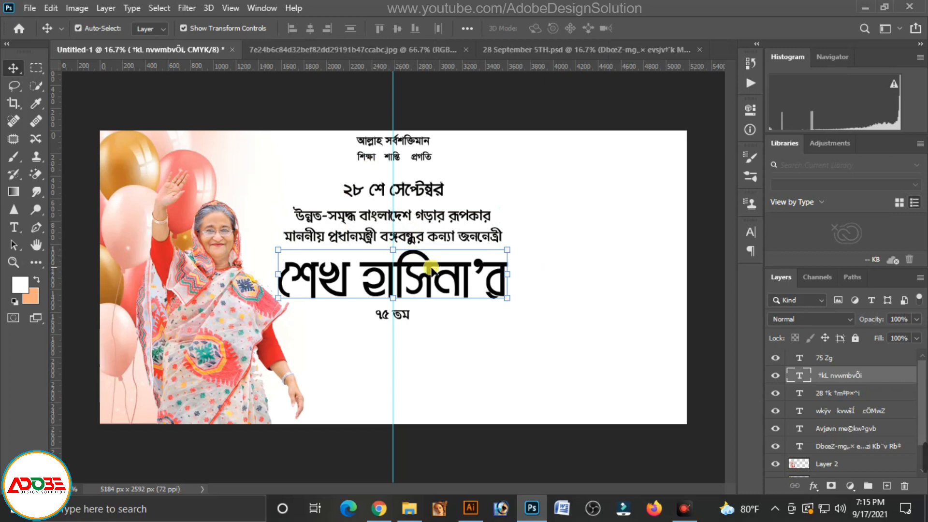
pyautogui.doubleClick(406, 273)
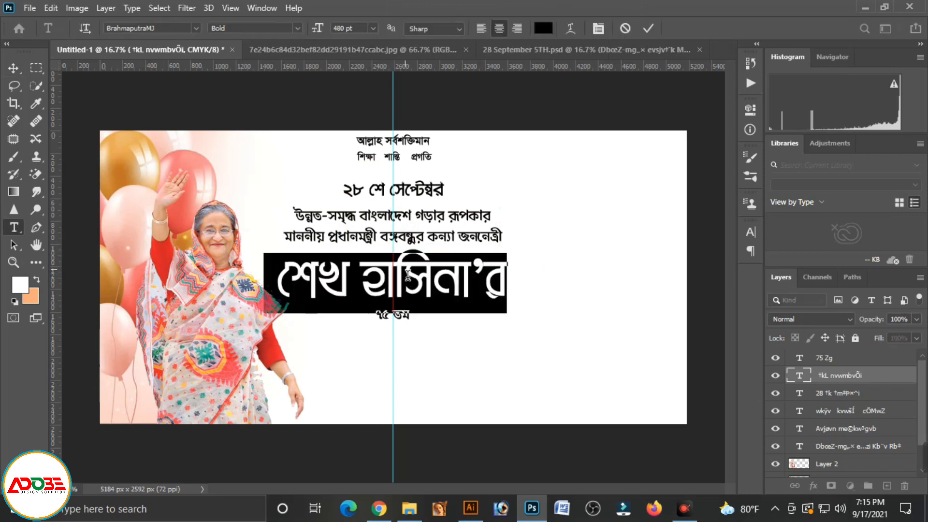
pyautogui.click(543, 28)
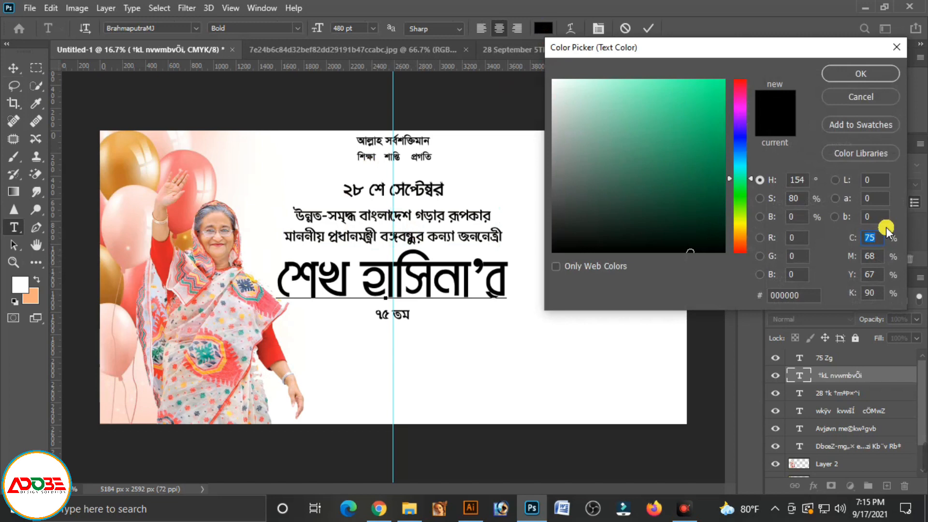
pyautogui.write('50')
pyautogui.press('Tab')
pyautogui.write('100')
pyautogui.press('Tab')
pyautogui.write('0')
pyautogui.press('Tab')
pyautogui.write('0')
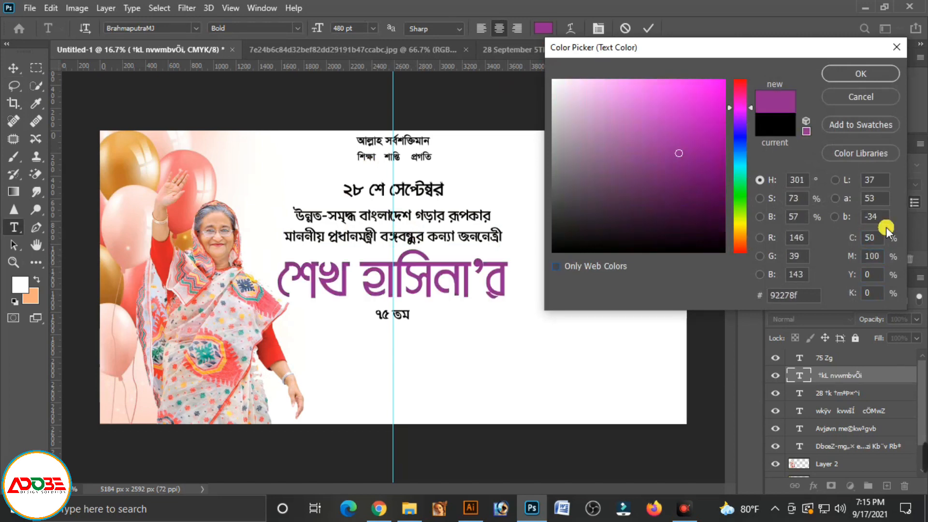
pyautogui.press('Return')
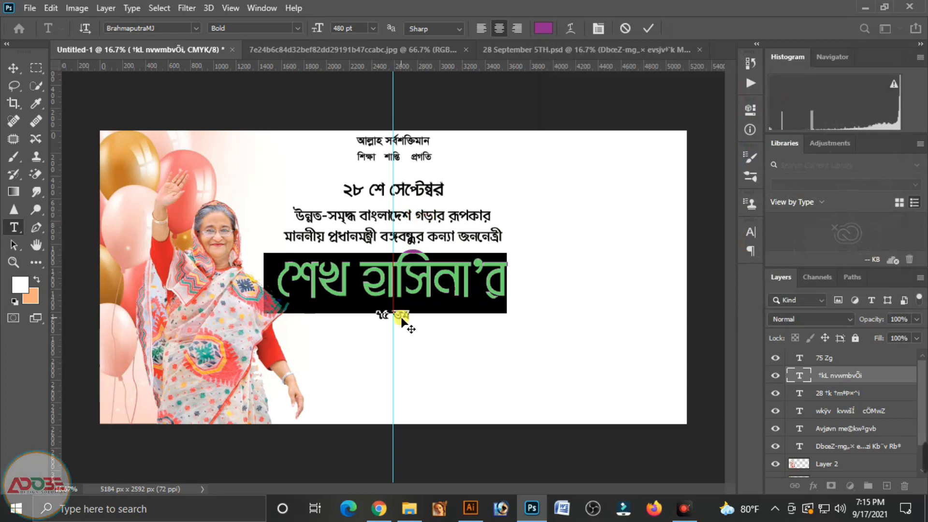
pyautogui.click(13, 70)
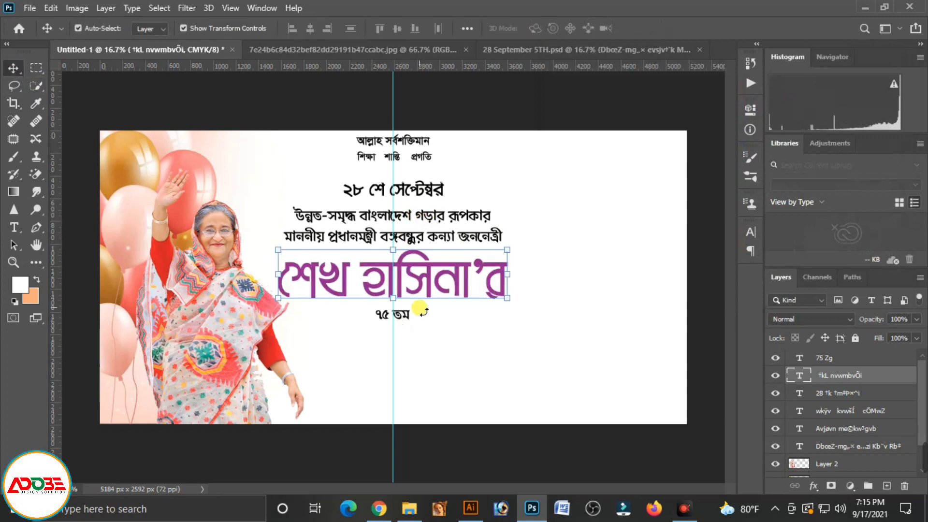
# Enlarge "৭৫ তম" slightly by free scaling to about 177 pt
pyautogui.hotkey('ctrl', 't')
pyautogui.press('Return')
pyautogui.click(404, 315)
pyautogui.moveTo(419, 322); pyautogui.dragTo(423, 327)
pyautogui.press('Return')
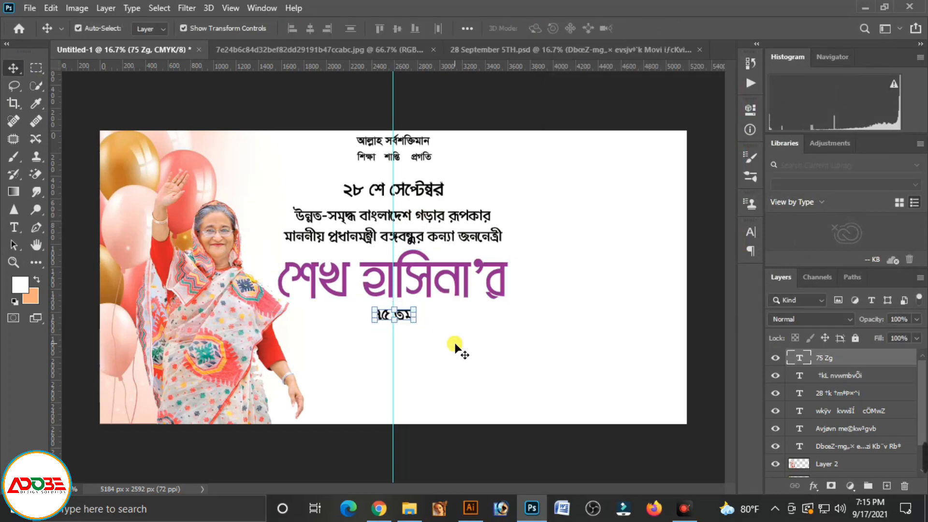
# Colour "৭৫ তম" red with C 0, M 100, Y 100, K 0
pyautogui.doubleClick(381, 317)
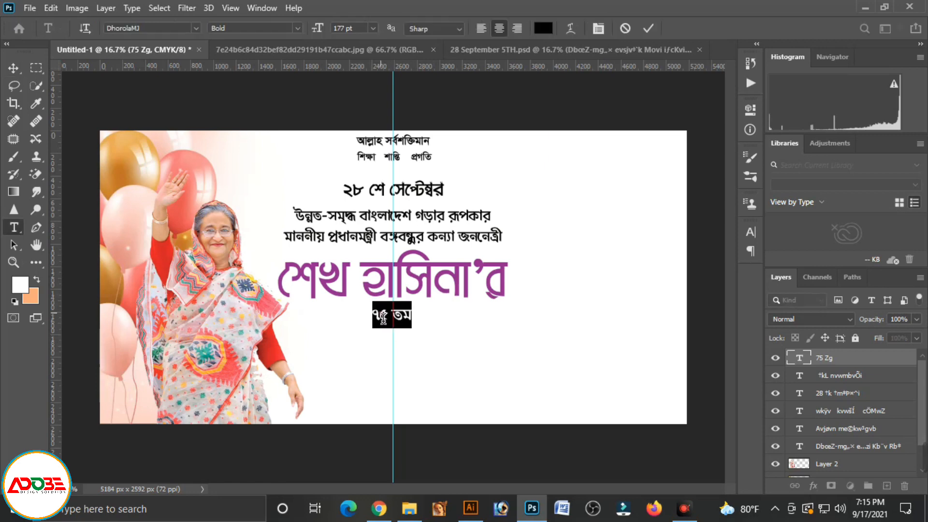
pyautogui.click(539, 28)
pyautogui.write('0')
pyautogui.press('Tab')
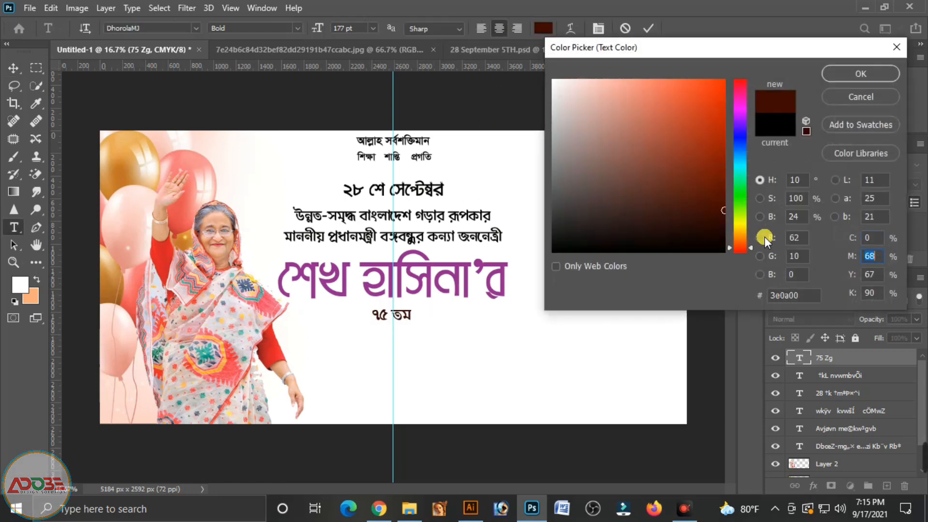
pyautogui.write('100')
pyautogui.press('Tab')
pyautogui.write('100')
pyautogui.press('Tab')
pyautogui.write('0')
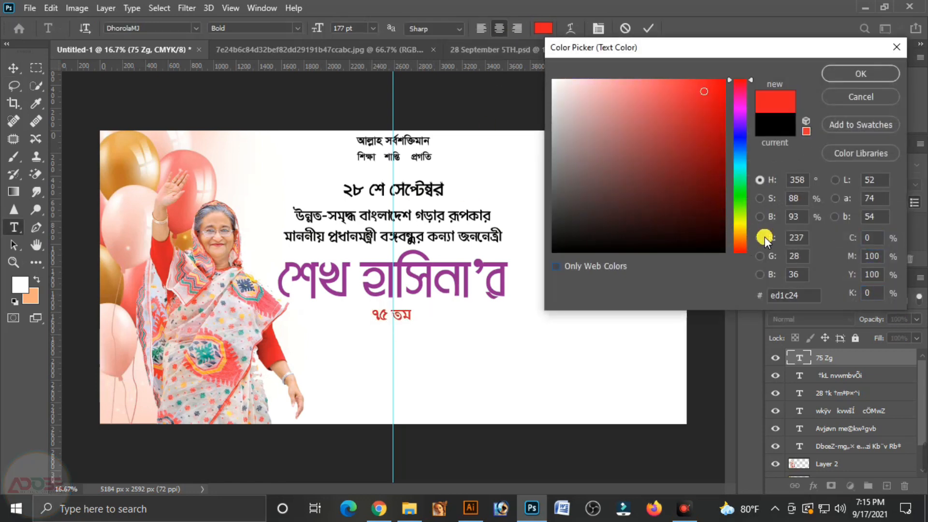
pyautogui.click(860, 74)
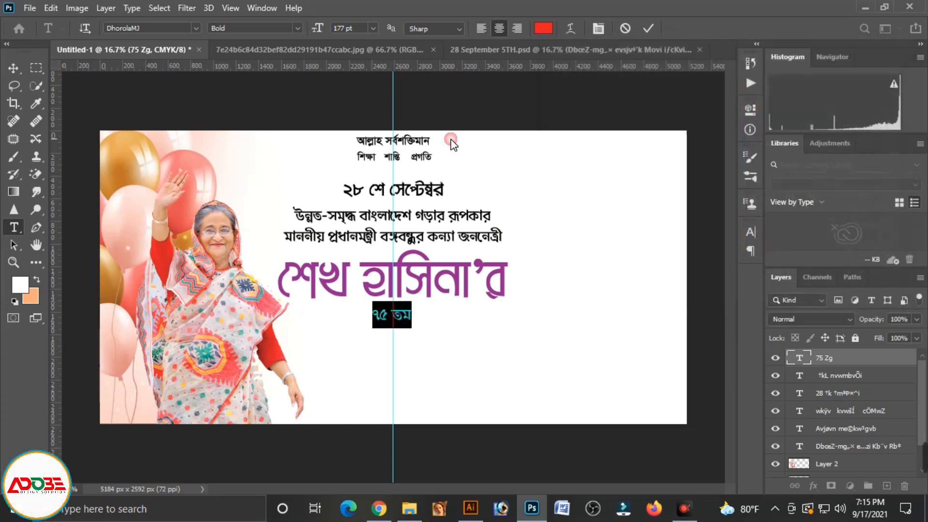
# Colour "শিক্ষা শান্তি প্রগতি" blue with C 100, M 80, Y 0, K 0, and deselect its layer
pyautogui.click(418, 161)
pyautogui.doubleClick(419, 161)
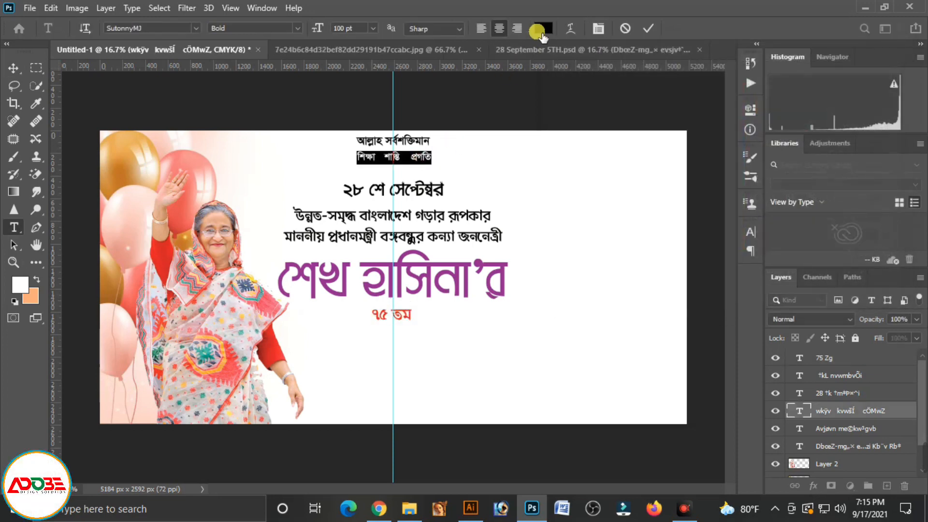
pyautogui.click(540, 30)
pyautogui.write('100')
pyautogui.press('Tab')
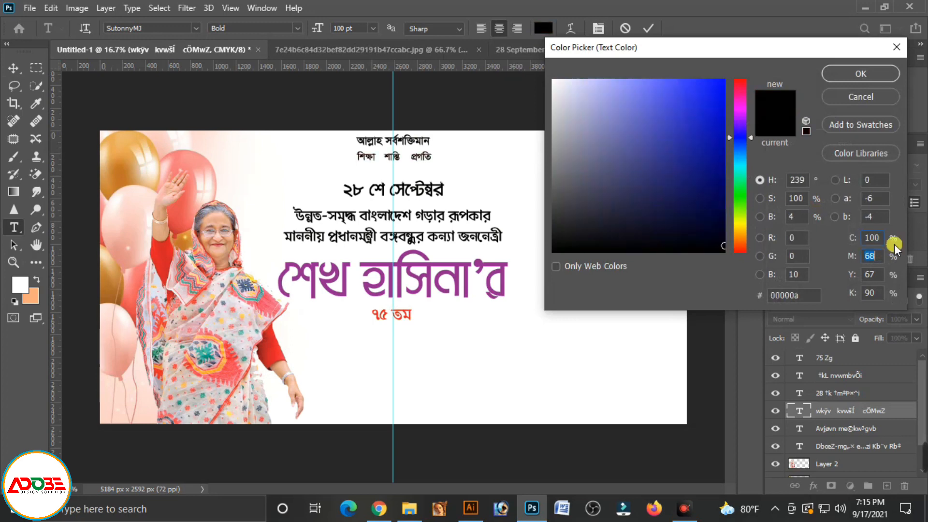
pyautogui.write('80')
pyautogui.press('Tab')
pyautogui.write('0')
pyautogui.press('Tab')
pyautogui.write('0')
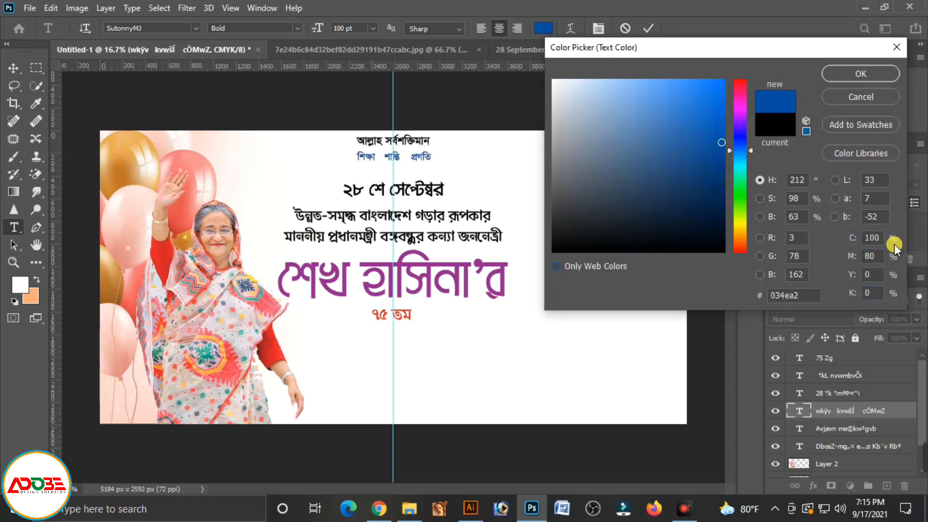
pyautogui.click(868, 73)
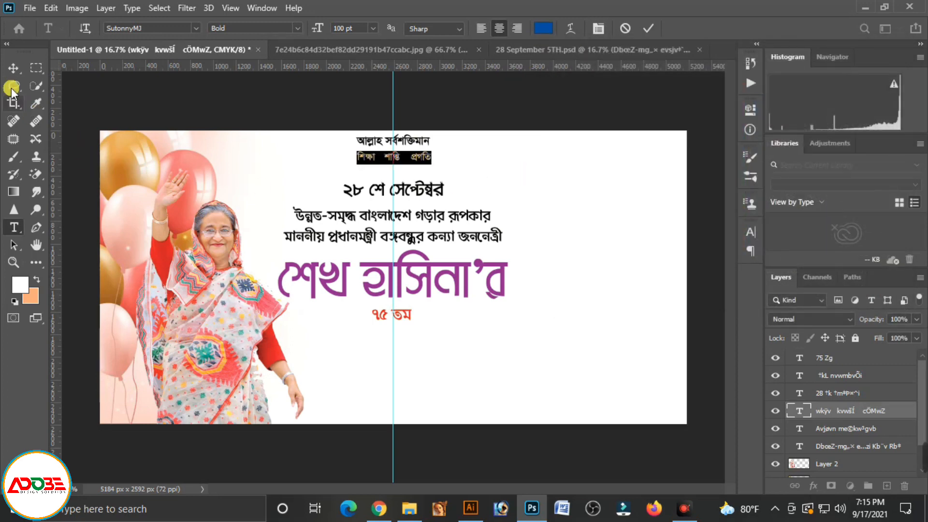
pyautogui.click(13, 68)
pyautogui.click(439, 157)
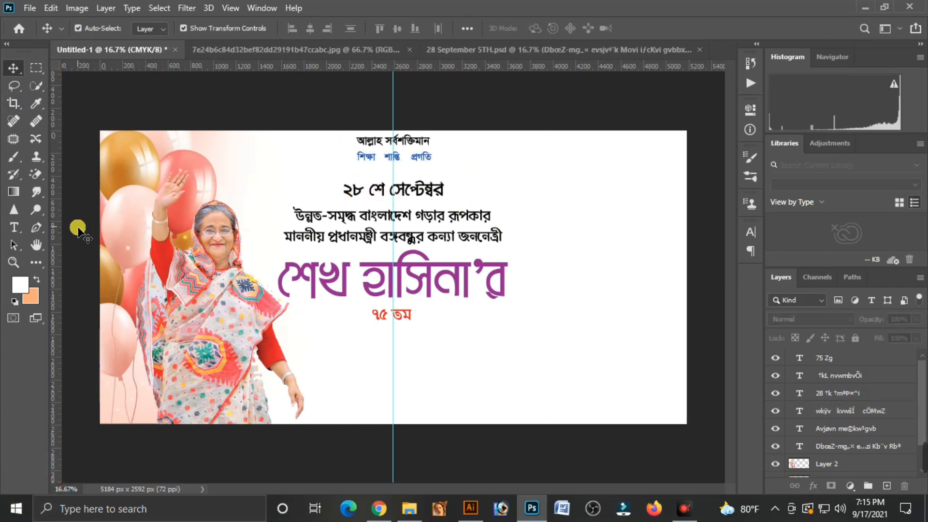
# Make a rectangular selection closely around "২৮ শে সেপ্টেম্বর" and nudge it slightly right
pyautogui.click(37, 69)
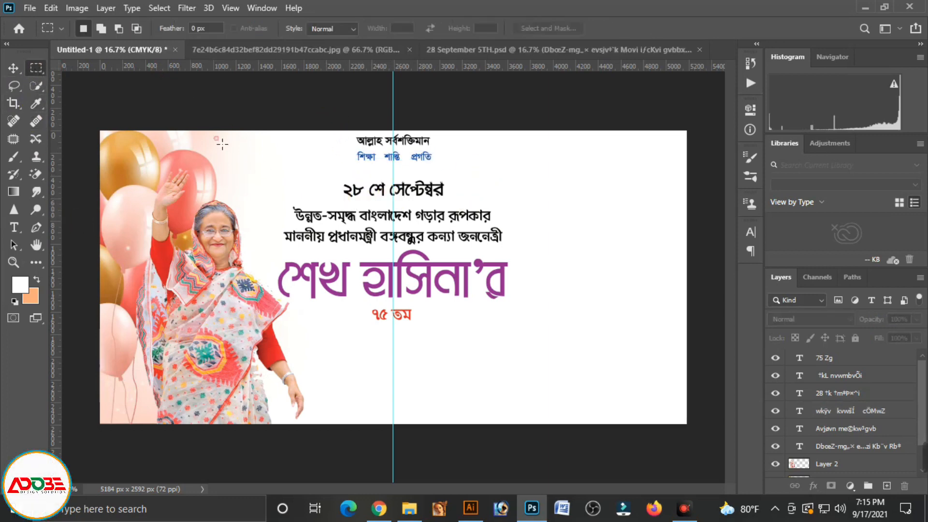
pyautogui.moveTo(337, 180); pyautogui.dragTo(453, 205)
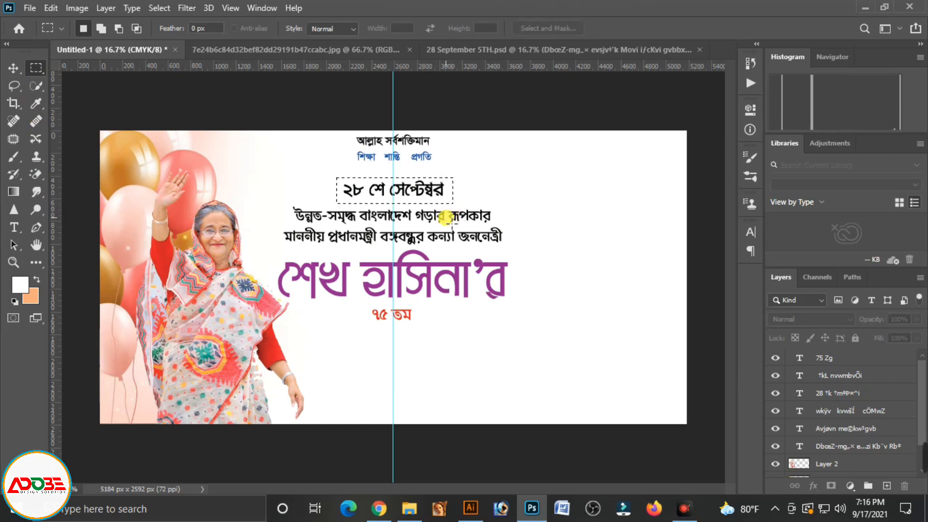
pyautogui.press('Right')
pyautogui.press('Right')
pyautogui.press('Right')
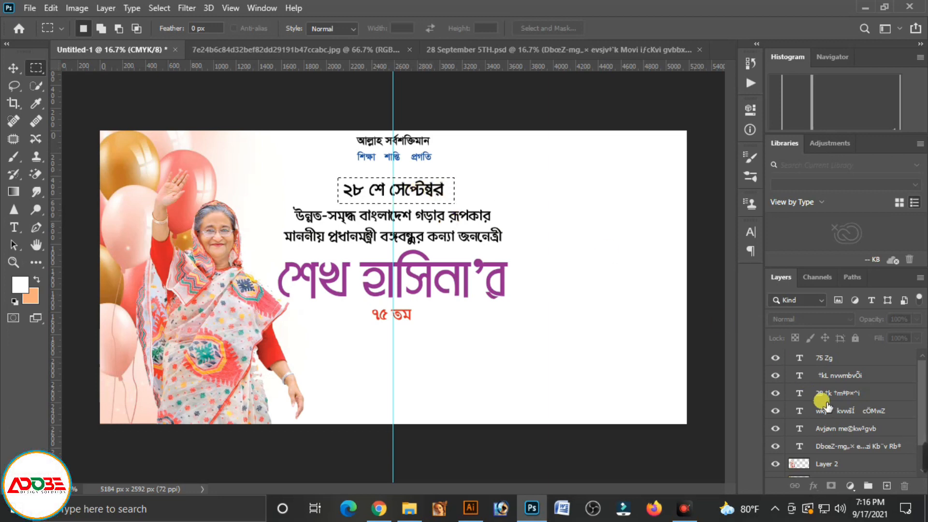
# Fill the rectangular selection with the peach background colour on a new layer, and deselect
pyautogui.click(889, 486)
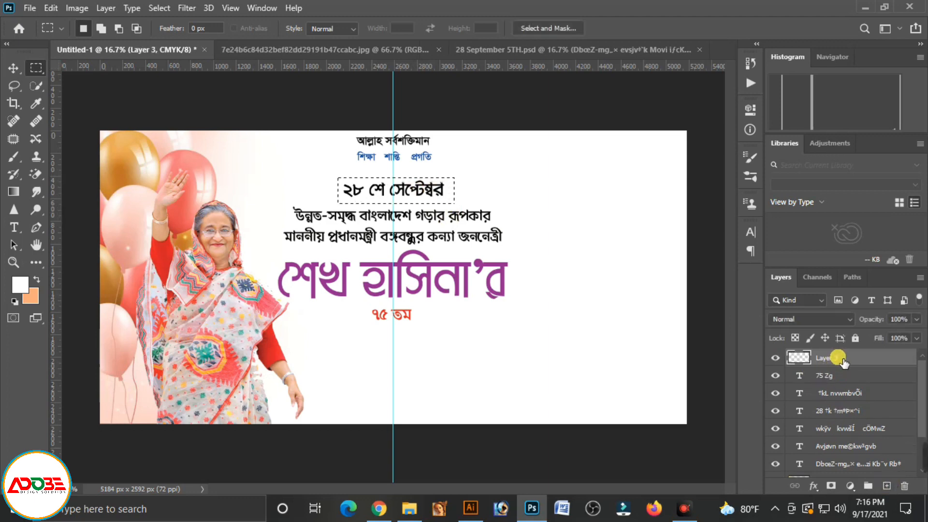
pyautogui.hotkey('ctrl', 'BackSpace')
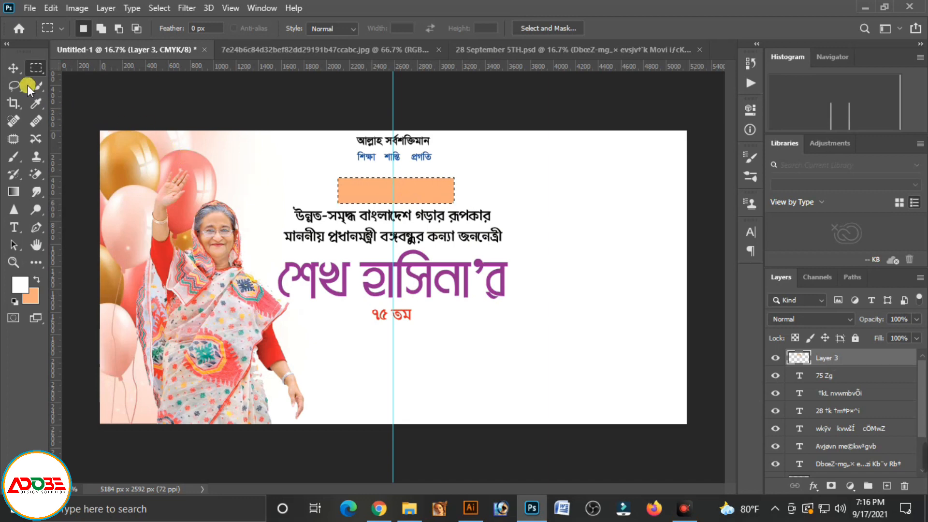
pyautogui.hotkey('ctrl', 'd')
pyautogui.click(13, 68)
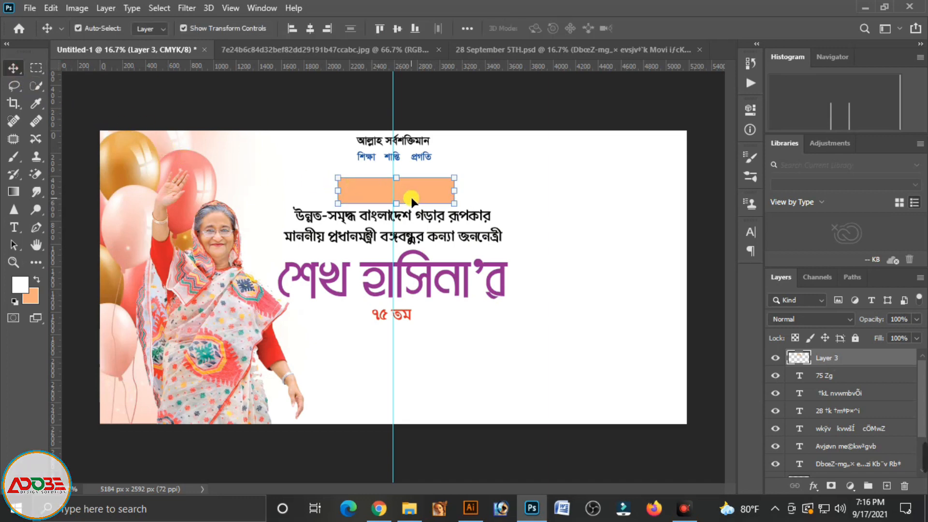
# Send the peach rectangle's layer behind "২৮ শে সেপ্টেম্বর" and nudge it up and left to centre it around the text
pyautogui.hotkey('ctrl', 'a')
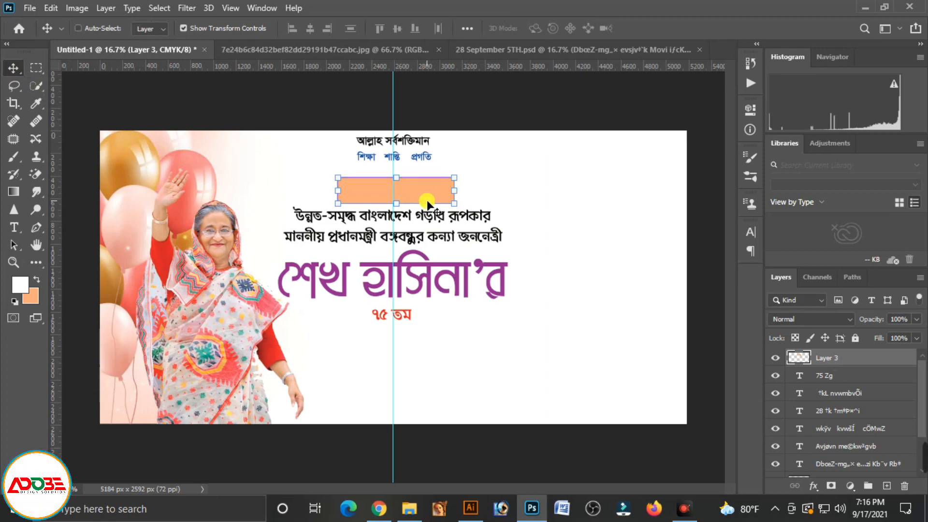
pyautogui.hotkey('ctrl', '[')
pyautogui.hotkey('ctrl', '[')
pyautogui.hotkey('ctrl', '[')
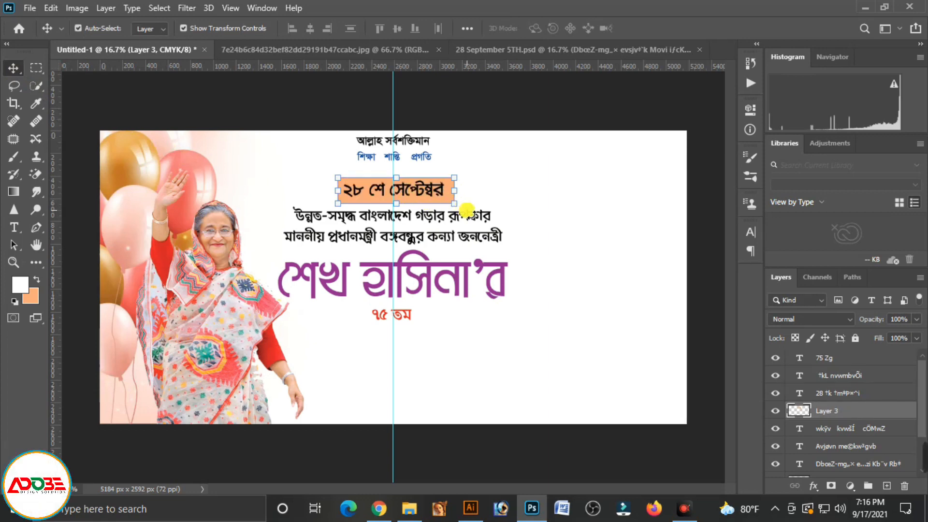
pyautogui.press('Up')
pyautogui.press('Left')
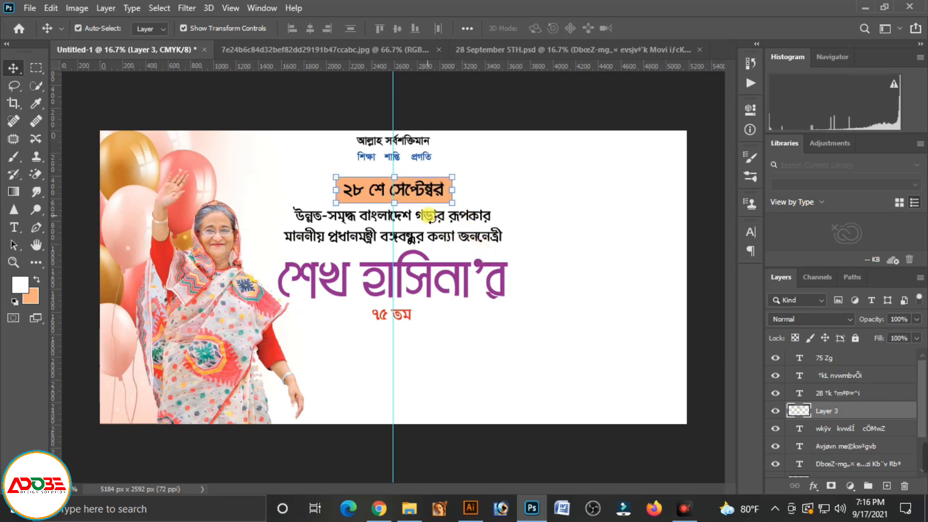
# Apply a linear red Gradient Overlay to the peach rectangle behind "২৮ শে সেপ্টেম্বর", and deselect its layer
pyautogui.click(814, 487)
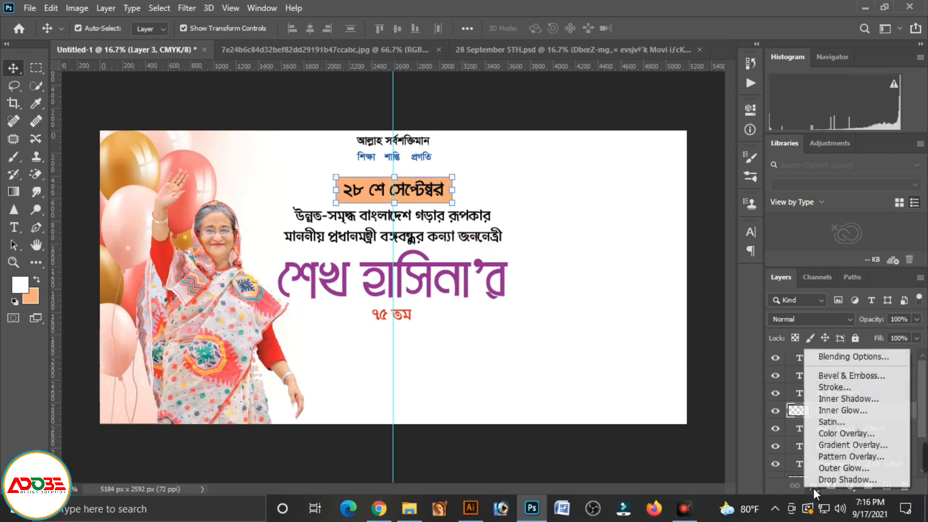
pyautogui.click(845, 444)
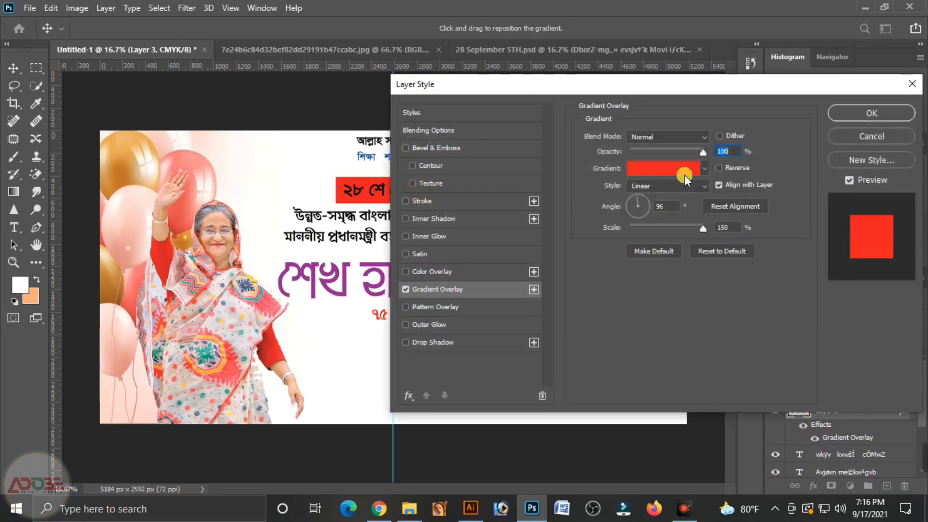
pyautogui.moveTo(690, 86); pyautogui.dragTo(695, 245)
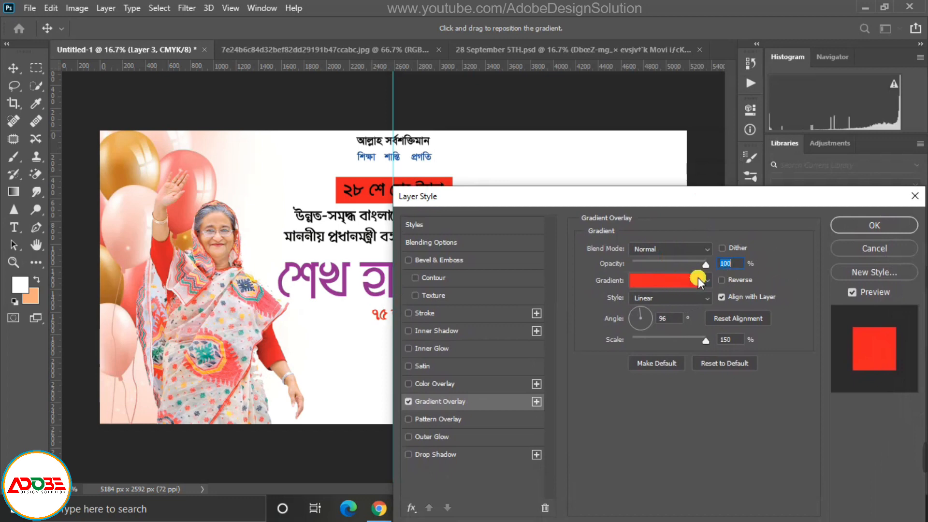
pyautogui.click(857, 226)
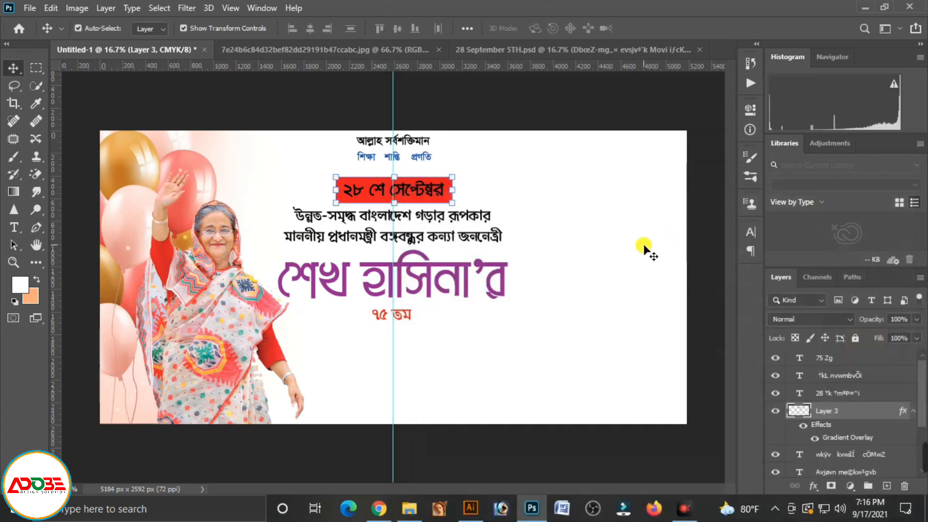
pyautogui.click(465, 164)
# Recolour the "২৮ শে সেপ্টেম্বর" text white and deselect its layer
pyautogui.click(442, 194)
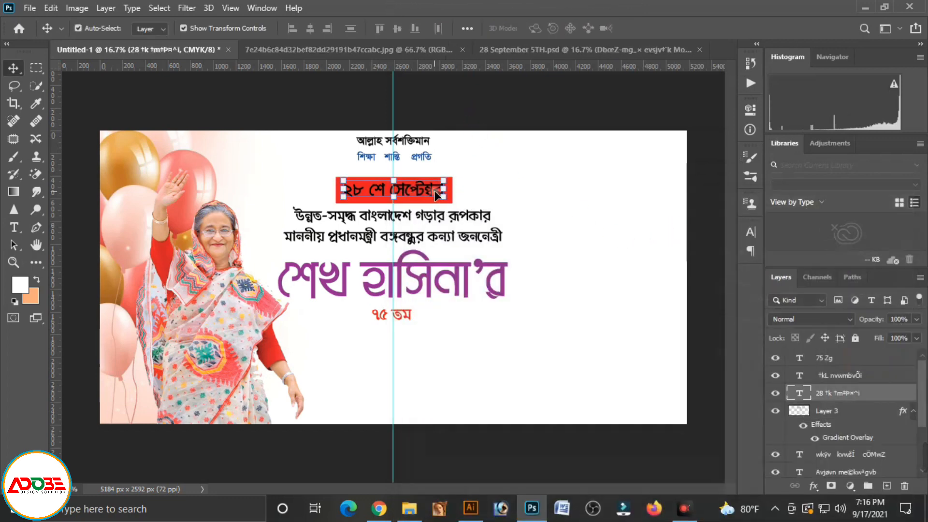
pyautogui.doubleClick(426, 193)
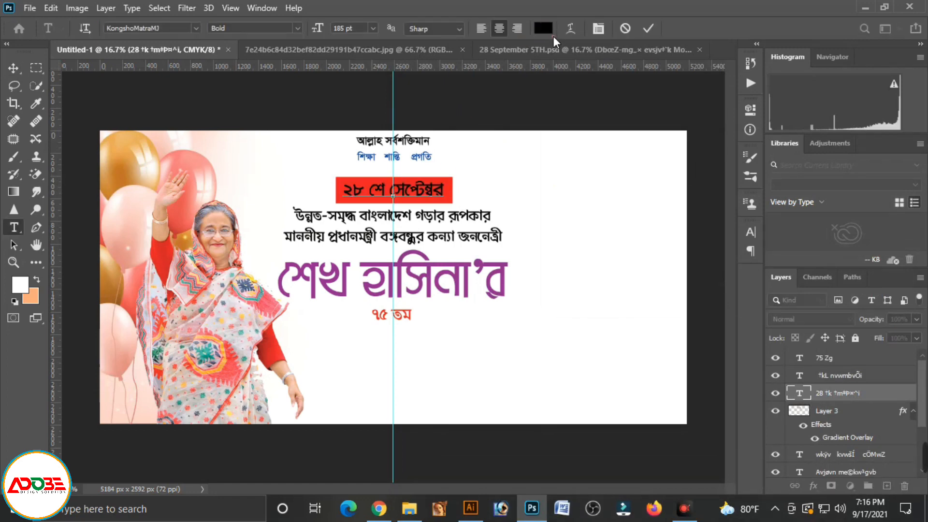
pyautogui.click(542, 28)
pyautogui.moveTo(649, 179); pyautogui.dragTo(554, 80)
pyautogui.click(866, 78)
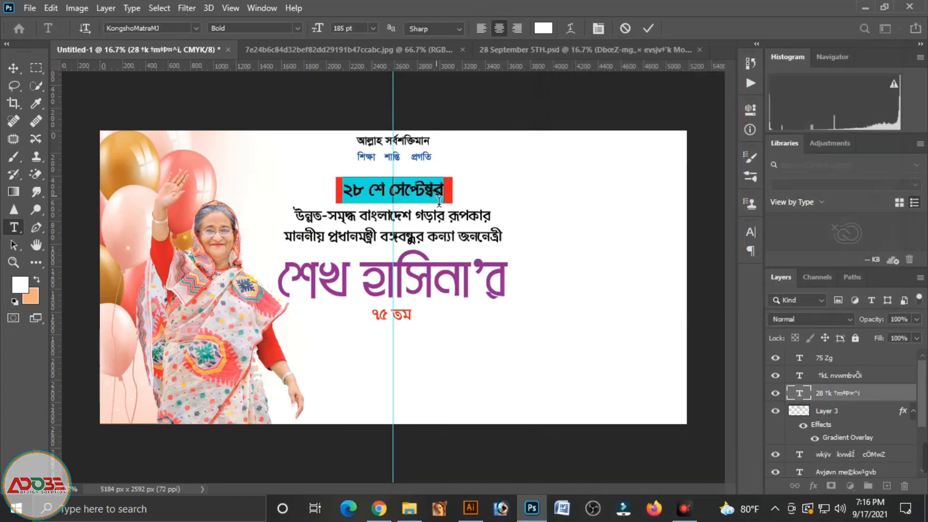
pyautogui.click(14, 68)
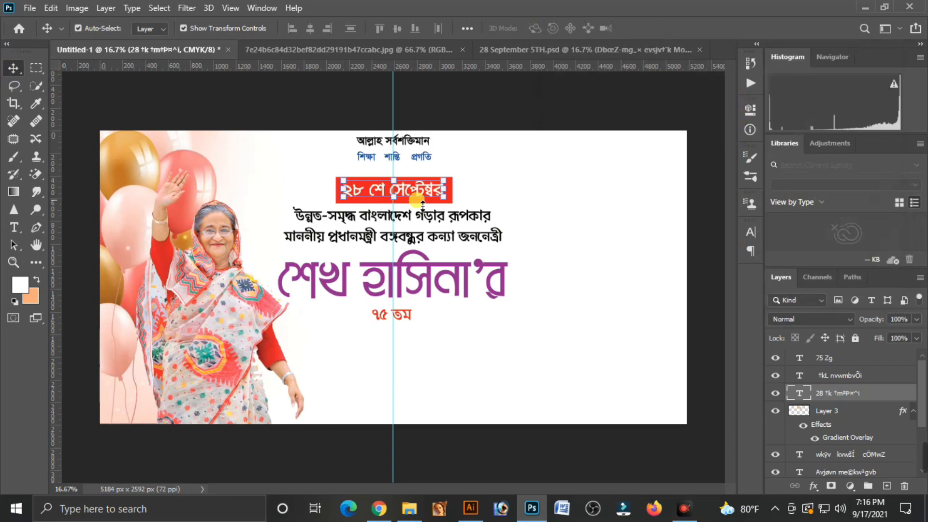
pyautogui.click(509, 111)
# Draw a rectangle shape about 994 × 214 px just inside the edges of the red date box
pyautogui.moveTo(338, 186); pyautogui.dragTo(372, 202)
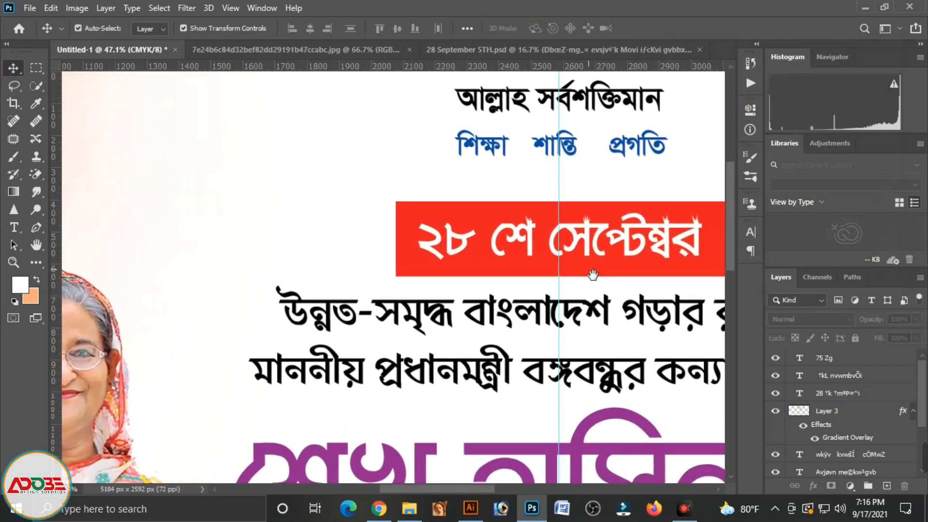
pyautogui.moveTo(593, 274); pyautogui.dragTo(418, 247)
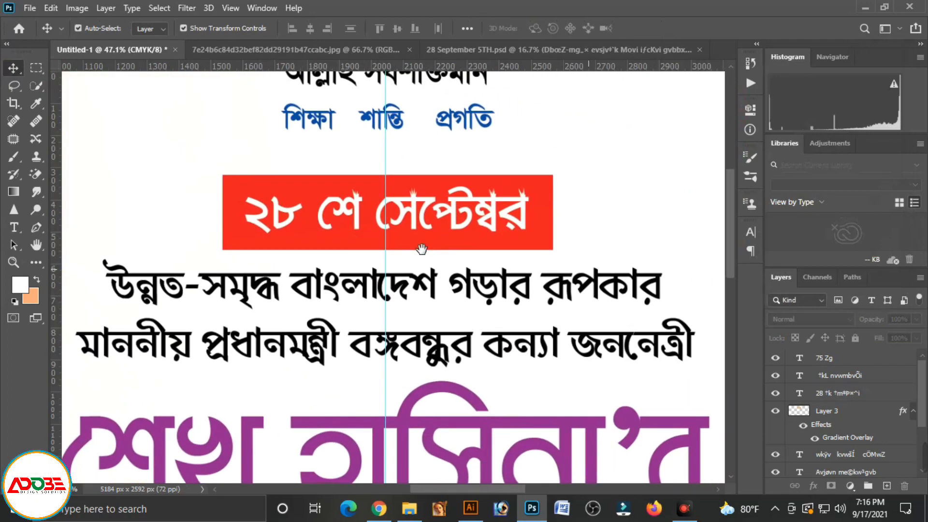
pyautogui.click(37, 259)
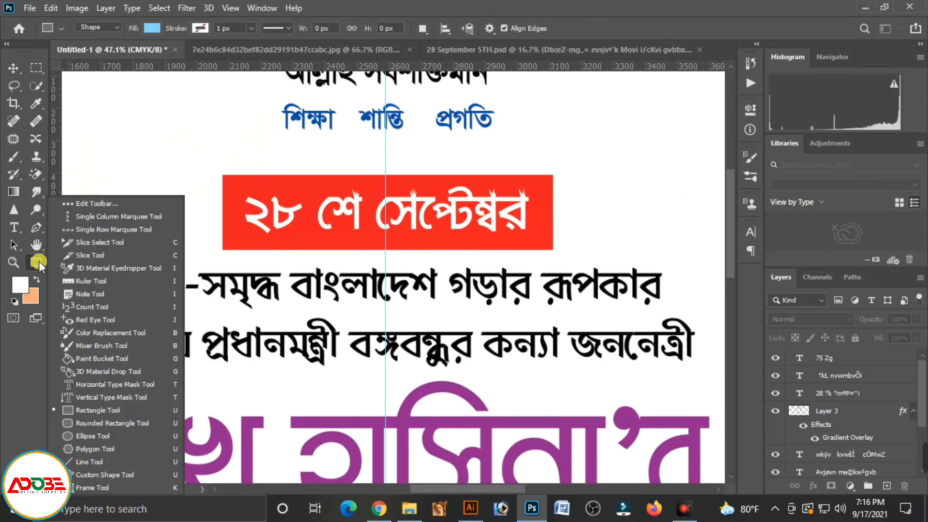
pyautogui.click(103, 410)
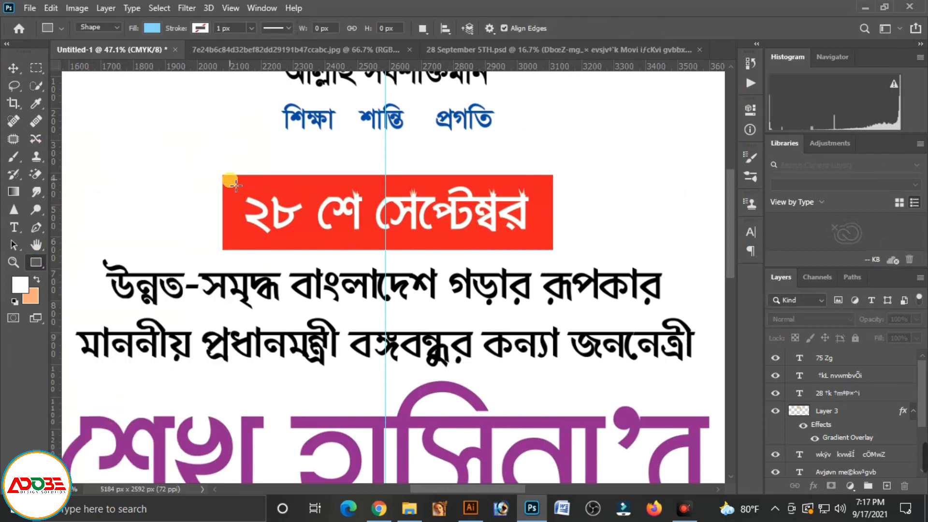
pyautogui.moveTo(236, 185); pyautogui.dragTo(553, 251)
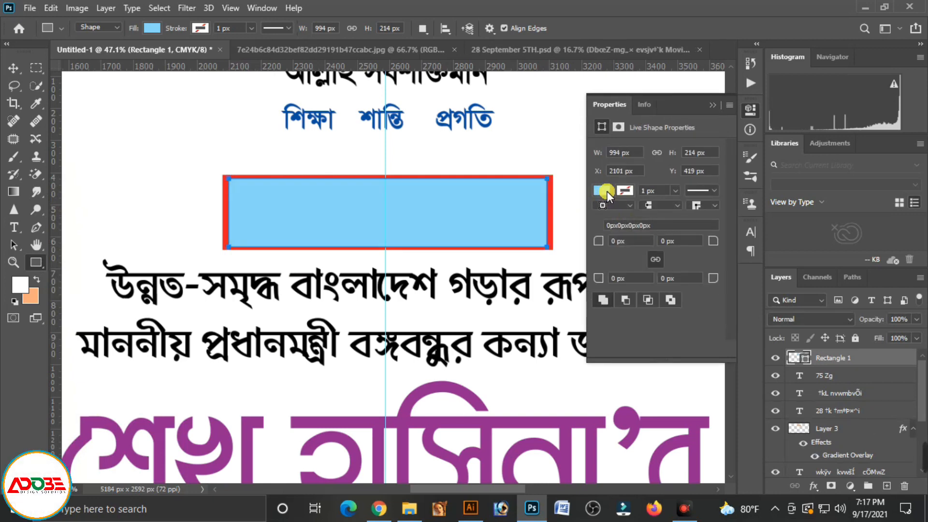
# Give the inner rectangle shape no fill and a white 1.87 px stroke, and deselect it
pyautogui.click(601, 190)
pyautogui.click(605, 216)
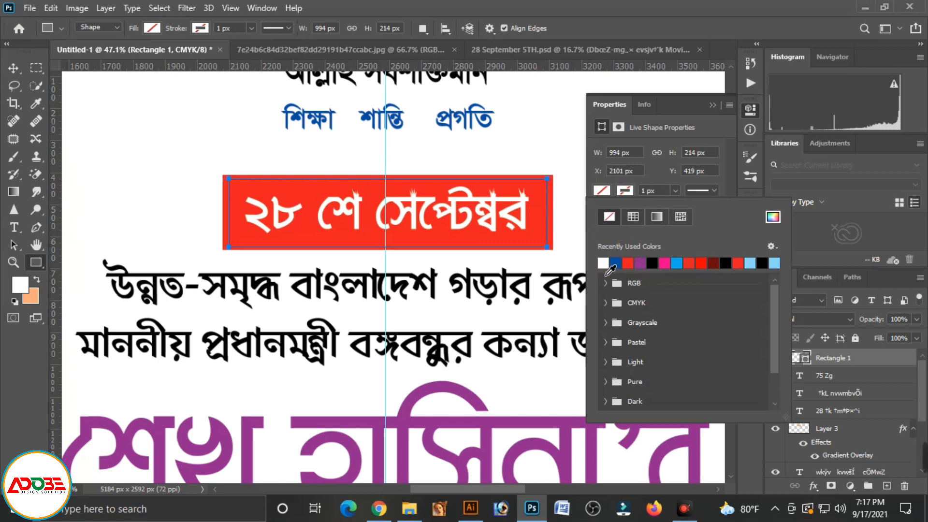
pyautogui.click(604, 263)
pyautogui.click(674, 190)
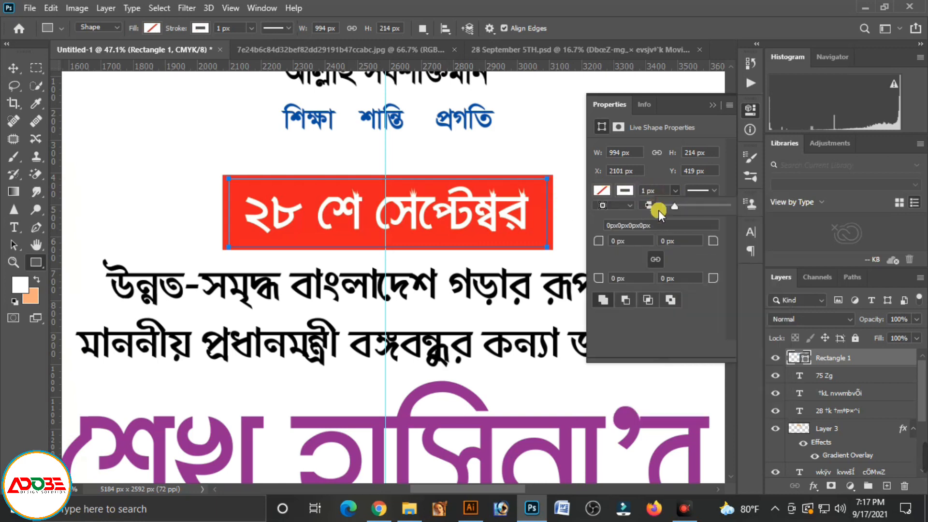
pyautogui.moveTo(676, 206); pyautogui.dragTo(676, 204)
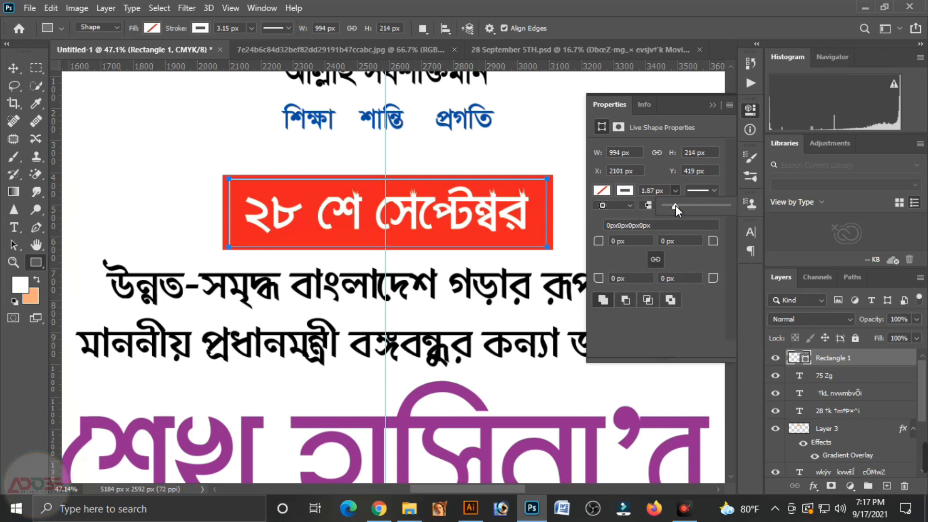
pyautogui.click(675, 205)
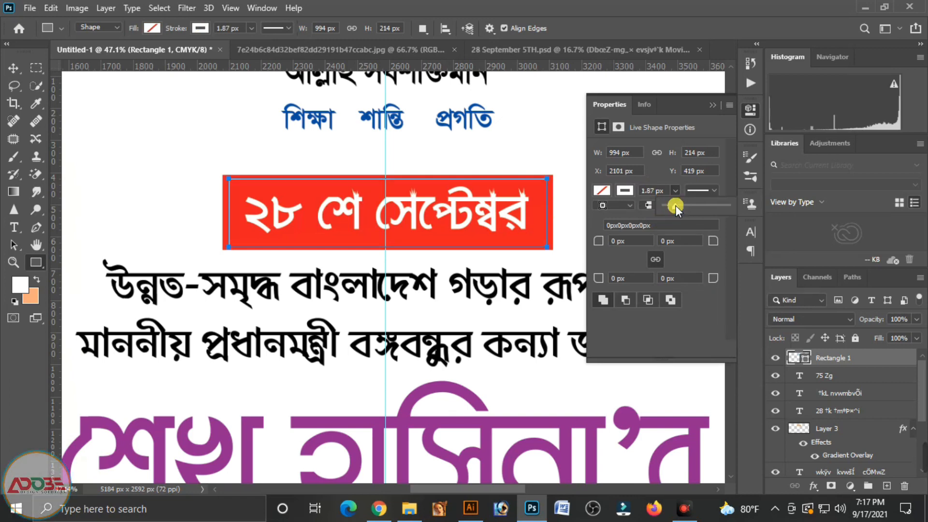
pyautogui.click(712, 104)
pyautogui.click(13, 68)
pyautogui.click(212, 278)
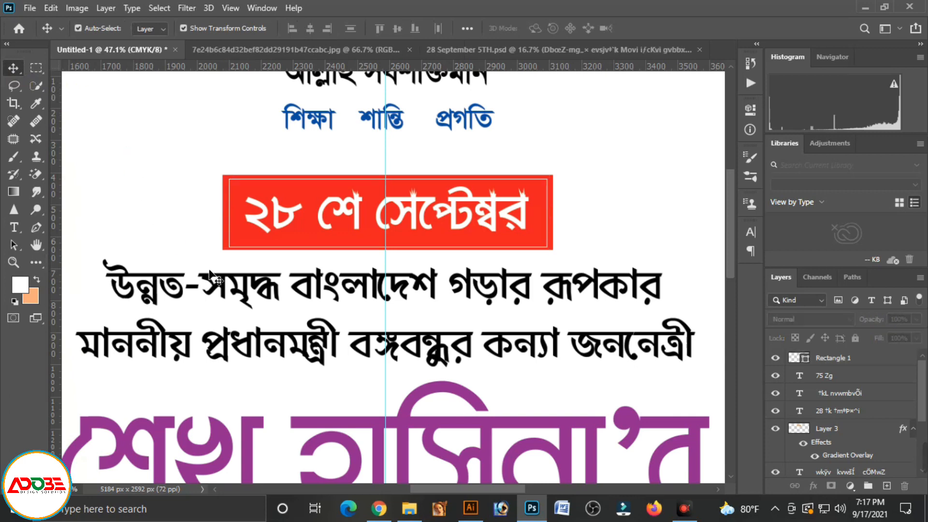
pyautogui.hotkey('ctrl', '0')
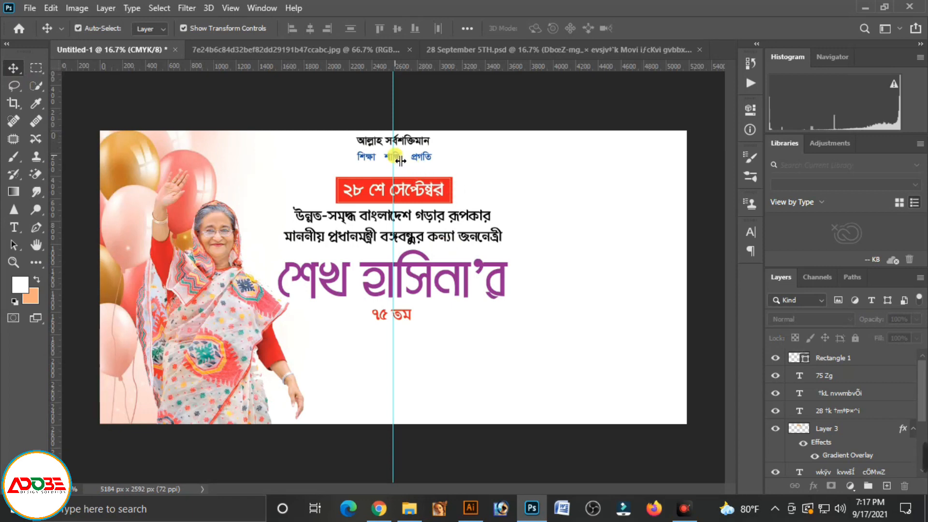
# Draw a circle about 48 px wide between "শিক্ষা" and "শান্তি", and nudge it up and left to centre it in the gap
pyautogui.scroll(3, 348, 149)
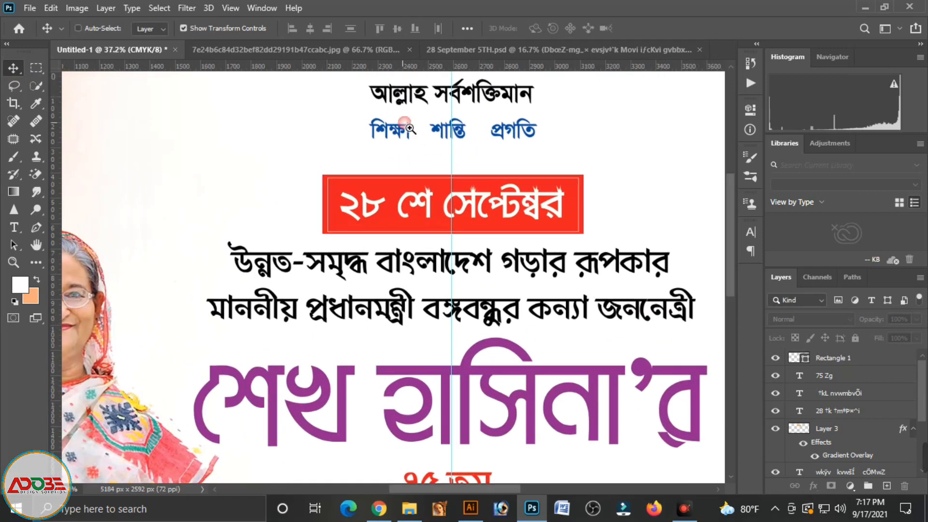
pyautogui.click(34, 260)
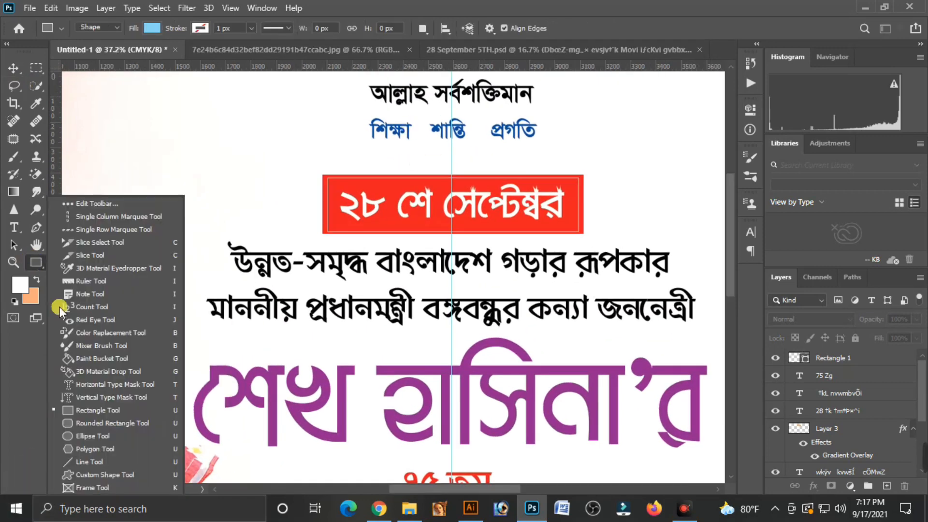
pyautogui.click(86, 436)
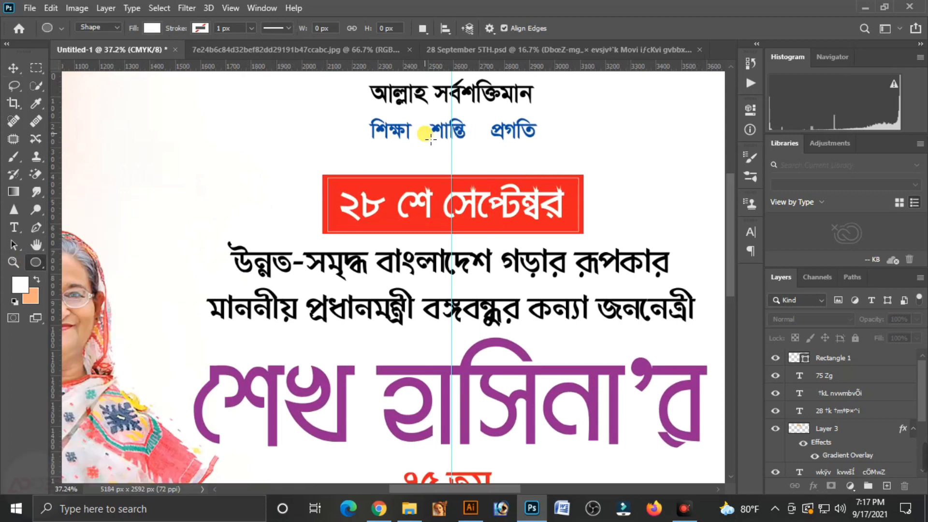
pyautogui.moveTo(430, 139)
pyautogui.mouseDown()
pyautogui.moveTo(441, 141)
pyautogui.moveTo(437, 149)
pyautogui.mouseUp()
pyautogui.click(13, 68)
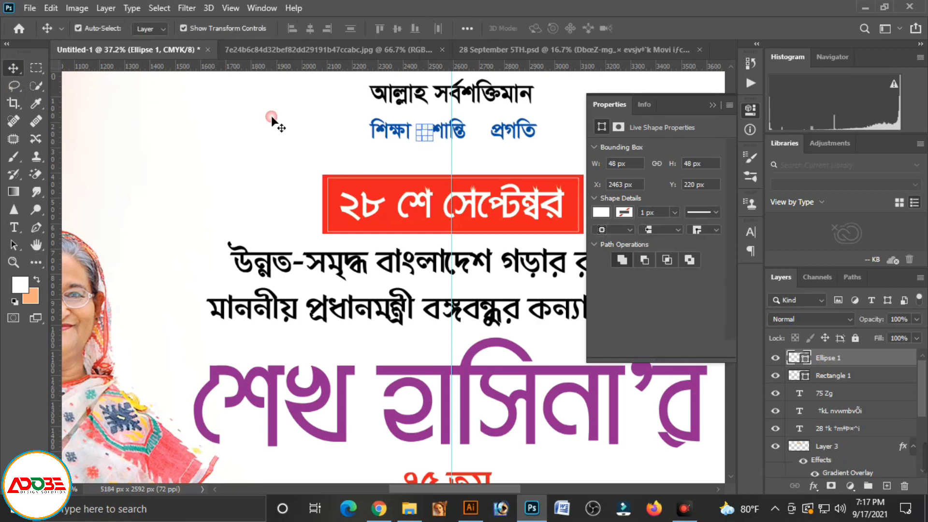
pyautogui.press('Up')
pyautogui.press('Up')
pyautogui.press('Up')
pyautogui.press('Up')
pyautogui.press('Up')
pyautogui.press('Up')
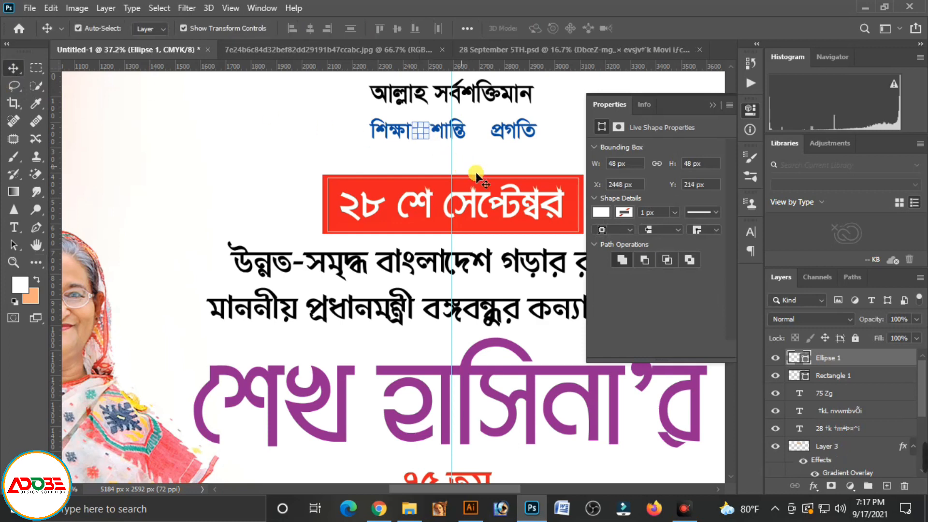
# Fill the circle between "শিক্ষা" and "শান্তি" with the recently used red, and deselect it
pyautogui.click(601, 212)
pyautogui.click(649, 285)
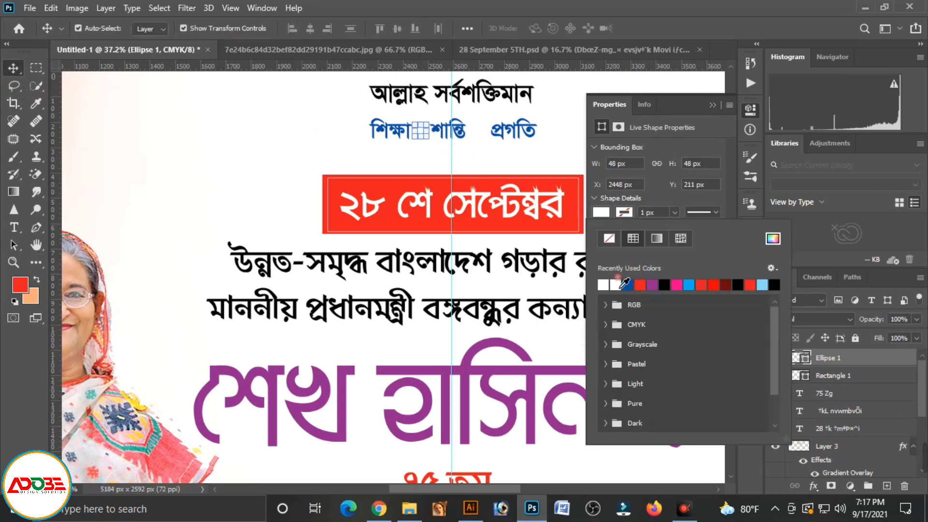
pyautogui.click(117, 101)
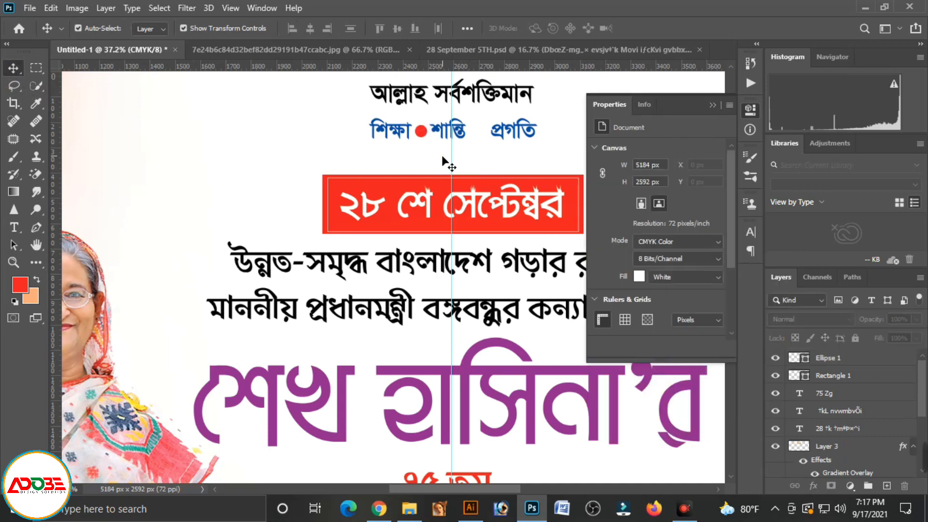
# Duplicate the red circle straight across into the gap between "শান্তি" and "প্রগতি", and deselect it
pyautogui.click(425, 136)
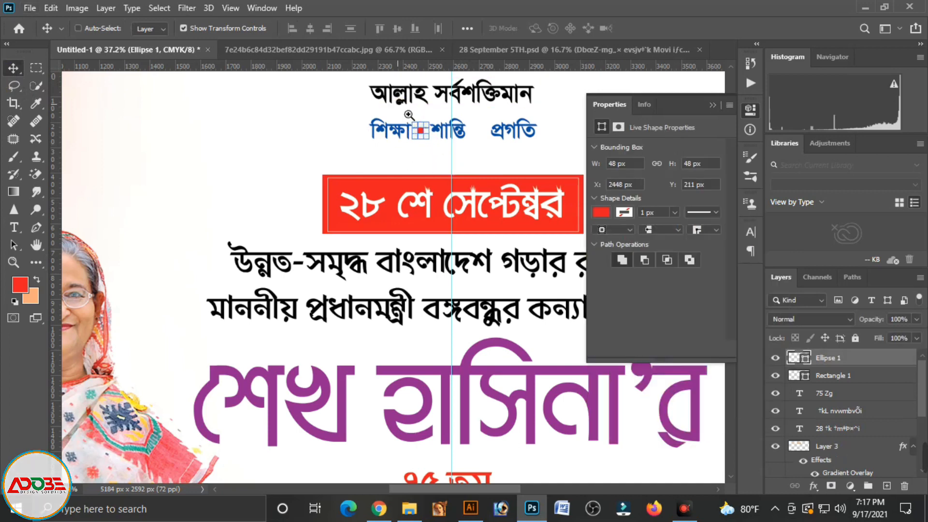
pyautogui.scroll(5, 428, 136)
pyautogui.moveTo(468, 185); pyautogui.dragTo(599, 185)
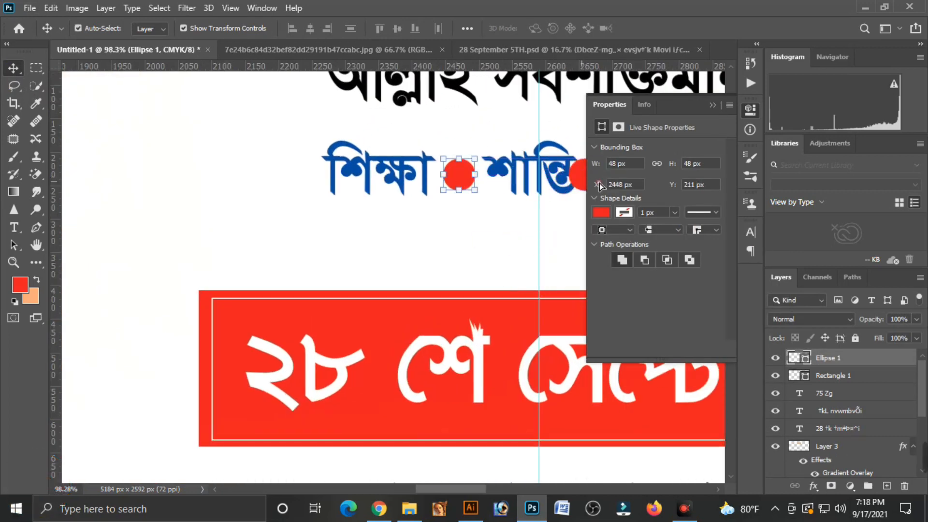
pyautogui.hscroll(8, 385, 261)
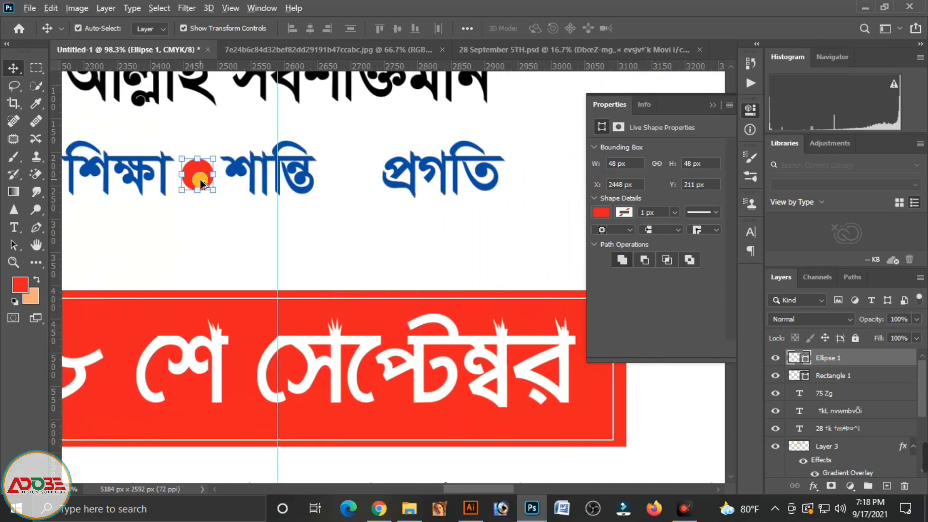
pyautogui.moveTo(197, 179); pyautogui.dragTo(353, 180)
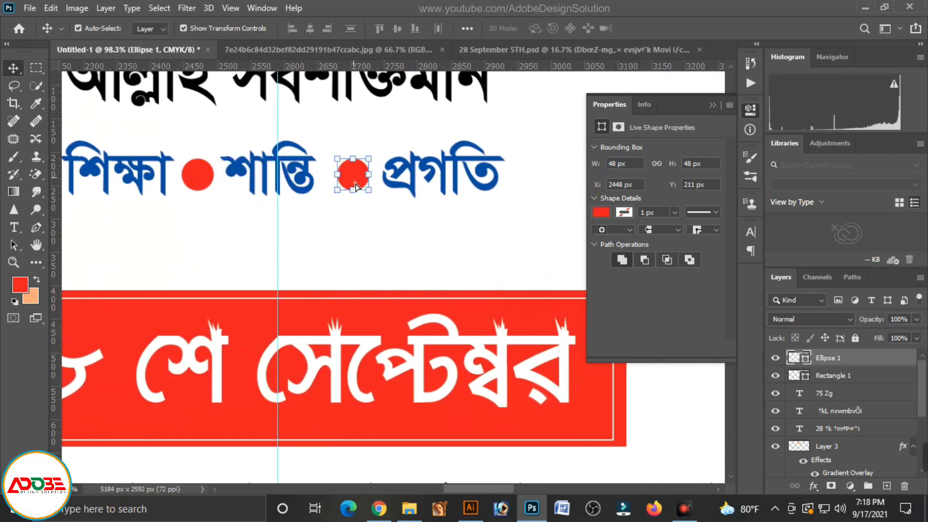
pyautogui.click(396, 240)
pyautogui.scroll(-6, 397, 240)
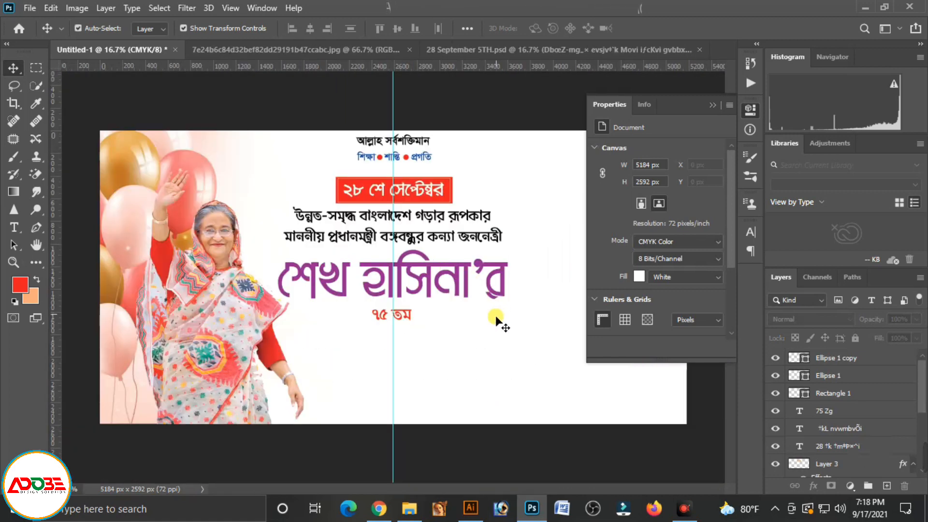
pyautogui.click(711, 102)
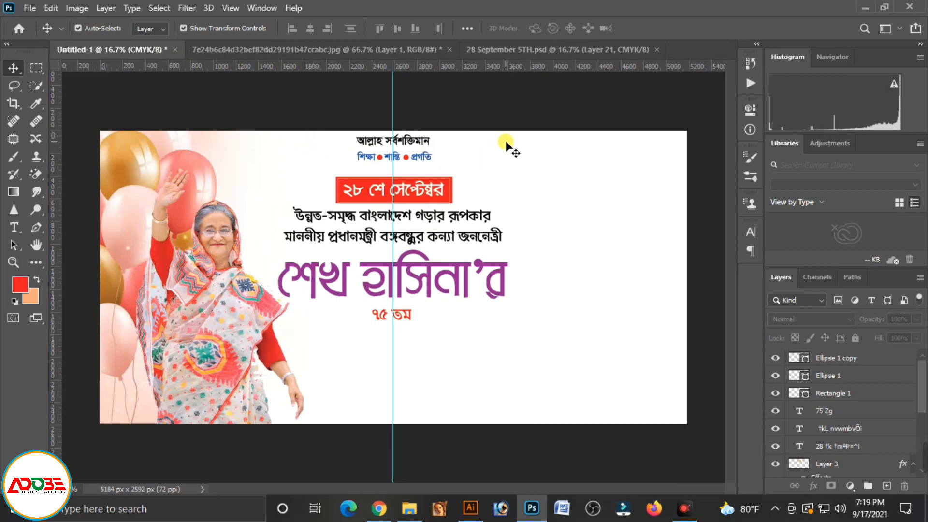
# Copy the red "জয় বাংলা" and green "জয় বঙ্গবন্ধু" badges from the 640 px JPG document into the banner
pyautogui.click(281, 48)
pyautogui.click(363, 186)
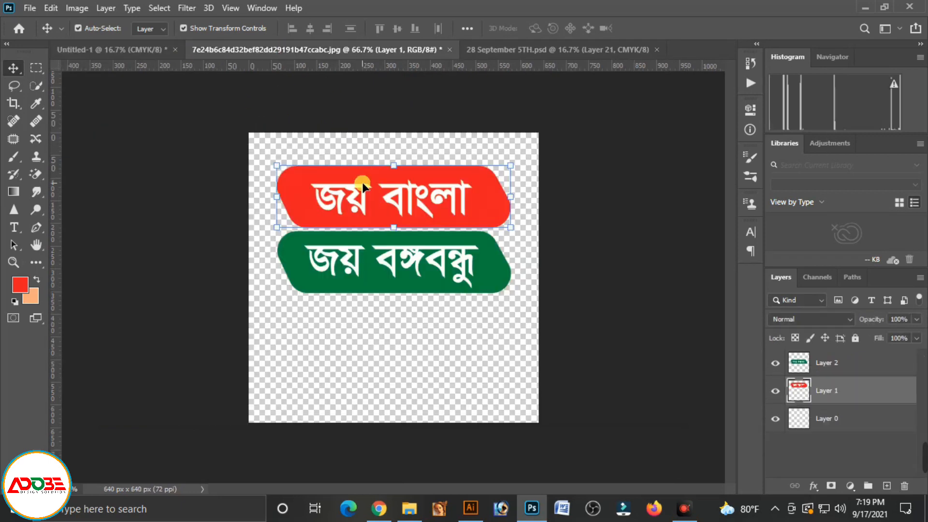
pyautogui.keyDown('shift'); pyautogui.click(391, 272); pyautogui.keyUp('shift')
pyautogui.moveTo(395, 267); pyautogui.dragTo(539, 176)
pyautogui.click(539, 179)
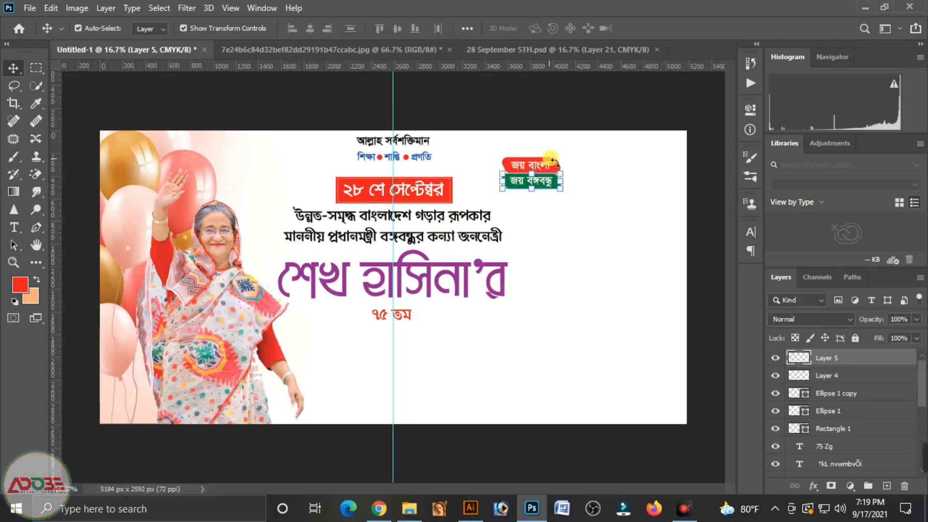
# Place the "জয় বাংলা" badge left of the top heading lines and the "জয় বঙ্গবন্ধু" badge level with it on the right
pyautogui.click(553, 164)
pyautogui.moveTo(552, 162); pyautogui.dragTo(316, 143)
pyautogui.moveTo(545, 183); pyautogui.dragTo(527, 146)
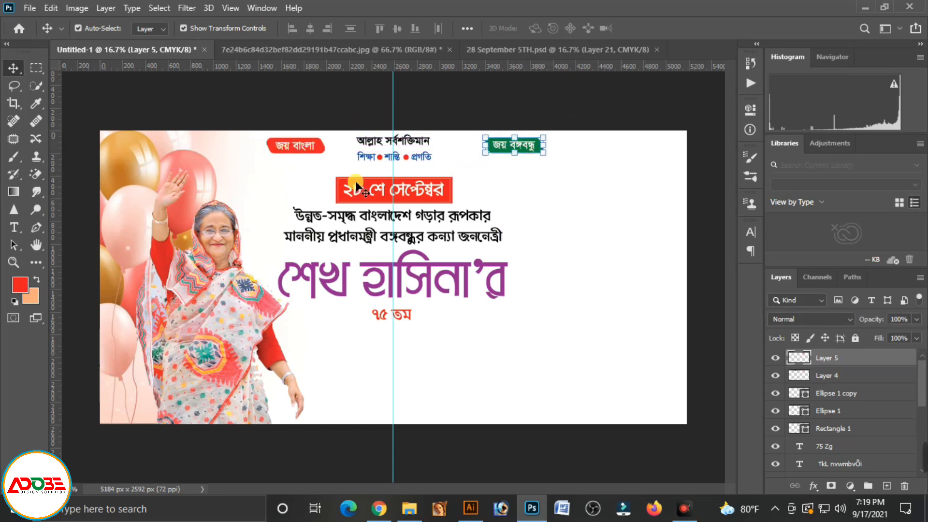
# Shift the red "জয় বাংলা" badge farther left, level with the green badge, and deselect it
pyautogui.click(561, 286)
pyautogui.moveTo(299, 149); pyautogui.dragTo(294, 147)
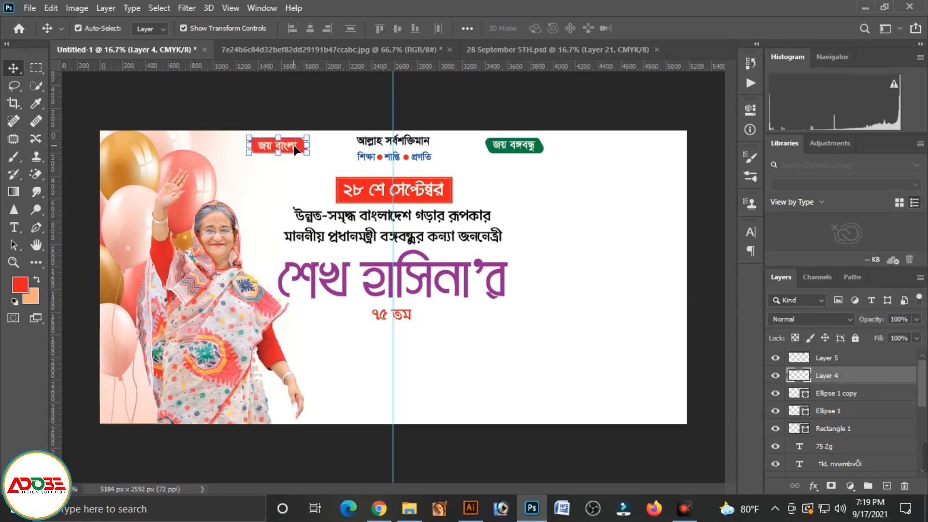
pyautogui.click(556, 214)
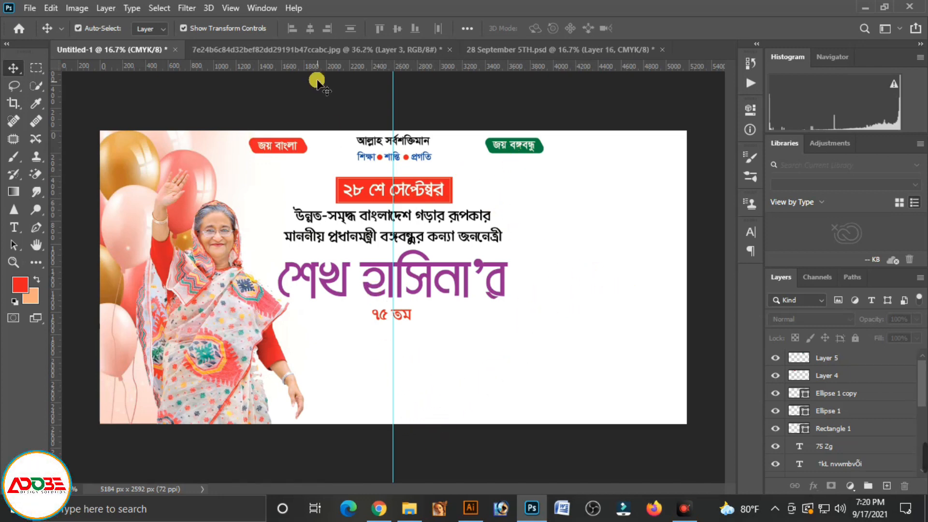
# Copy the orange "শুভ জন্মদিন" lettering from the JPG document into the banner, centre it on the guide just below "৭৫ তম", and deselect it
pyautogui.click(315, 48)
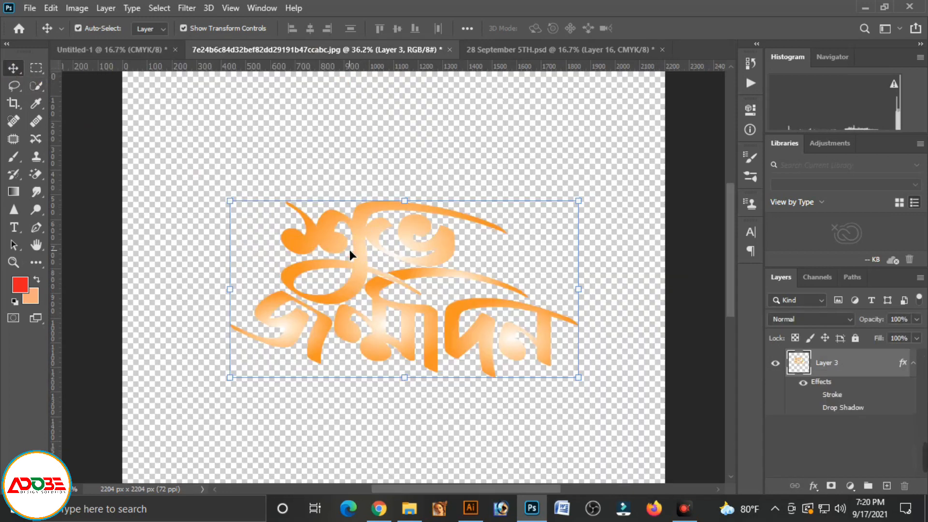
pyautogui.moveTo(361, 234); pyautogui.dragTo(430, 395)
pyautogui.hotkey('shift', 'Left')
pyautogui.hotkey('shift', 'Left')
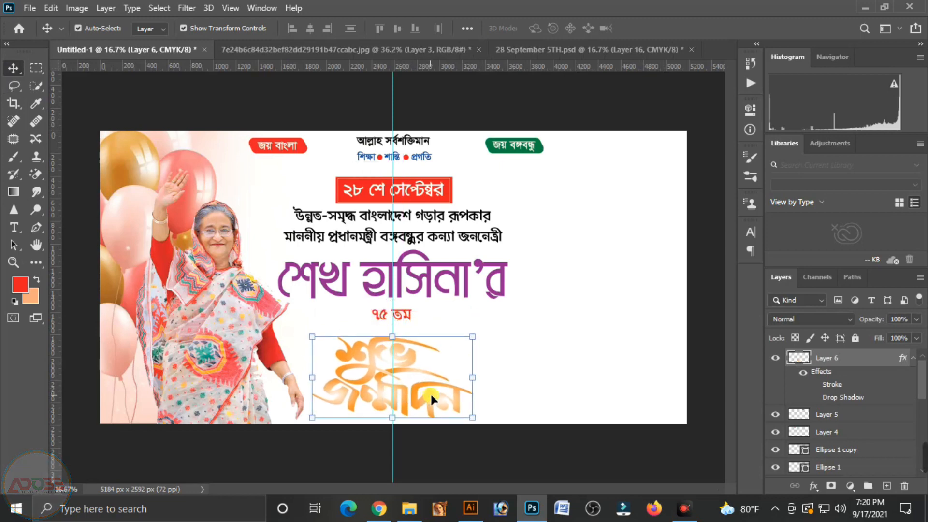
pyautogui.hotkey('shift', 'Up')
pyautogui.hotkey('shift', 'Up')
pyautogui.hotkey('shift', 'Up')
pyautogui.hotkey('shift', 'Up')
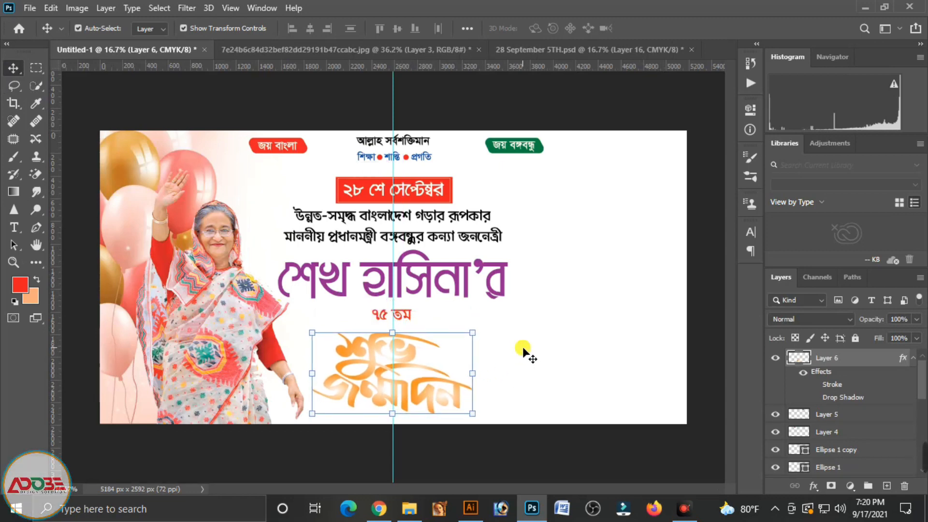
pyautogui.click(523, 346)
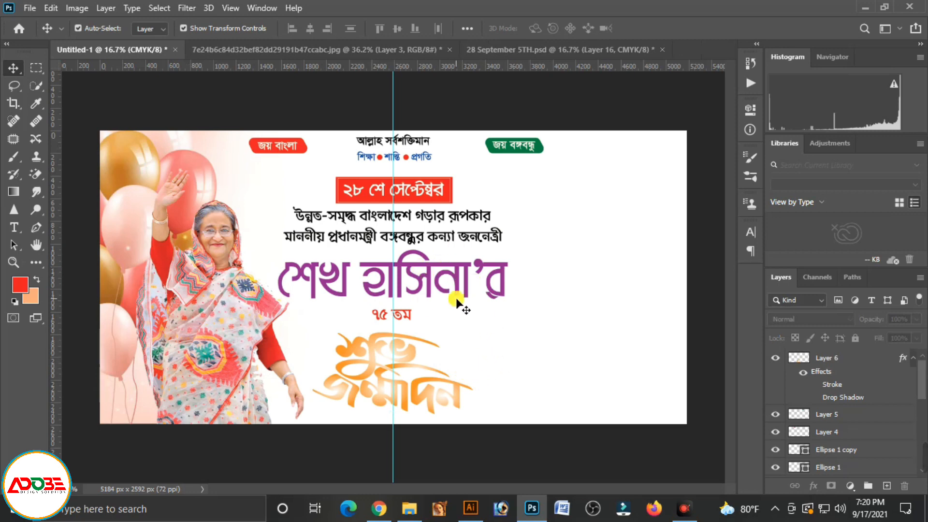
# Give the "শুভ জন্মদিন" lettering a 25 px black stroke positioned outside
pyautogui.click(423, 392)
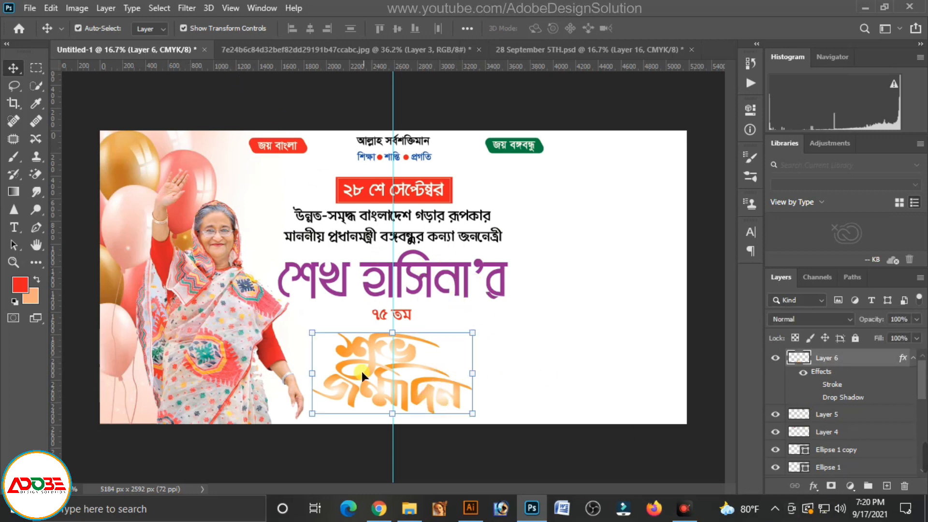
pyautogui.click(814, 486)
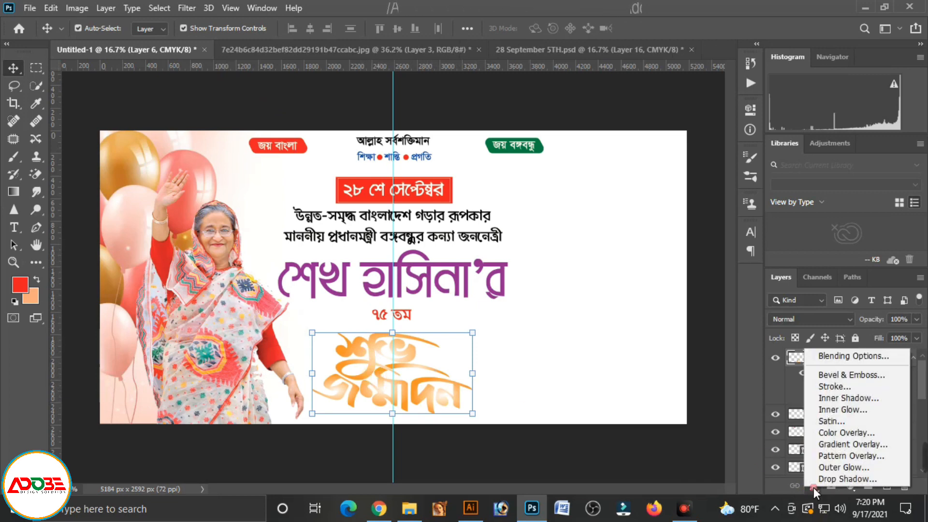
pyautogui.click(834, 386)
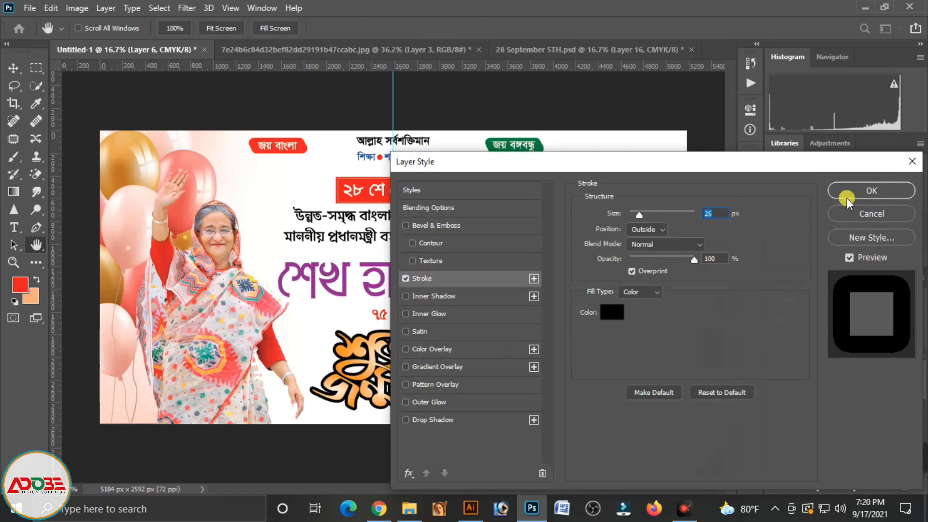
# Add a Multiply drop shadow to the lettering with 89% opacity, 0 px distance, 36% spread, 90 px size and the inverted-cone contour
pyautogui.click(433, 419)
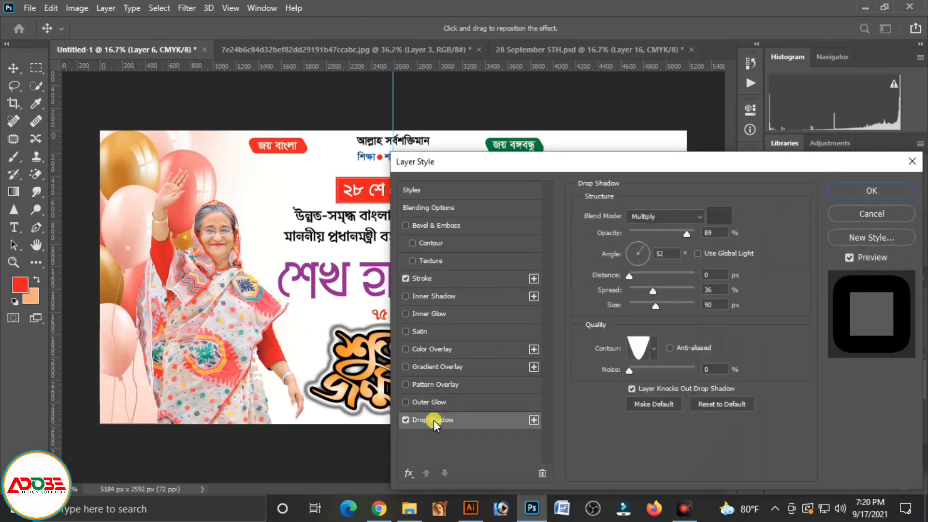
pyautogui.click(652, 352)
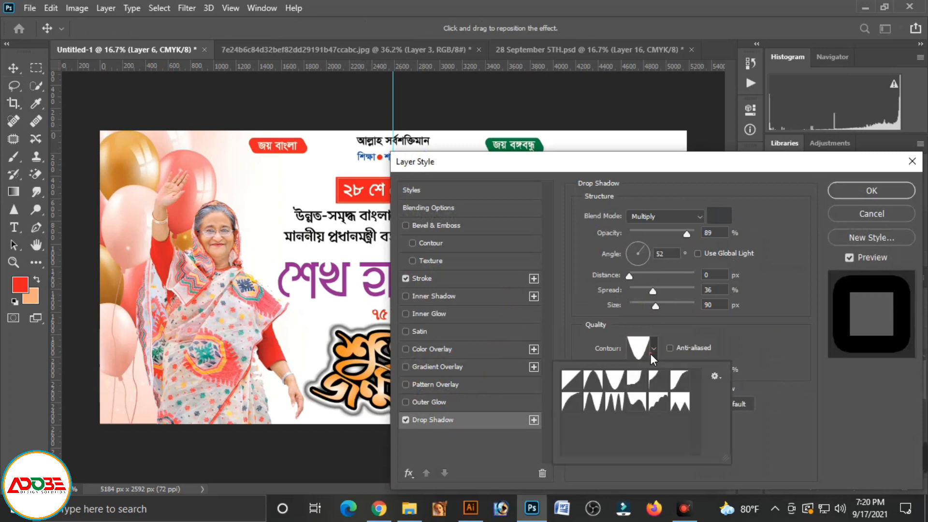
pyautogui.click(580, 383)
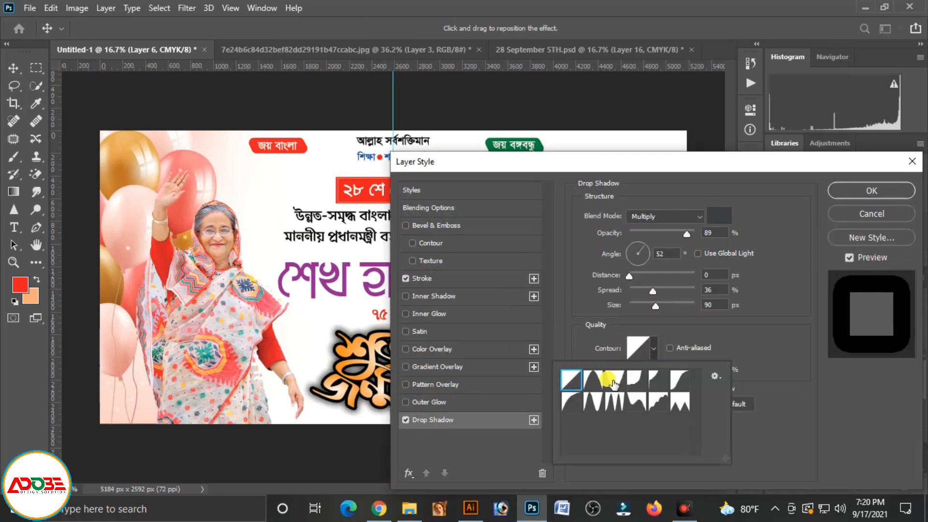
pyautogui.click(595, 379)
pyautogui.click(614, 380)
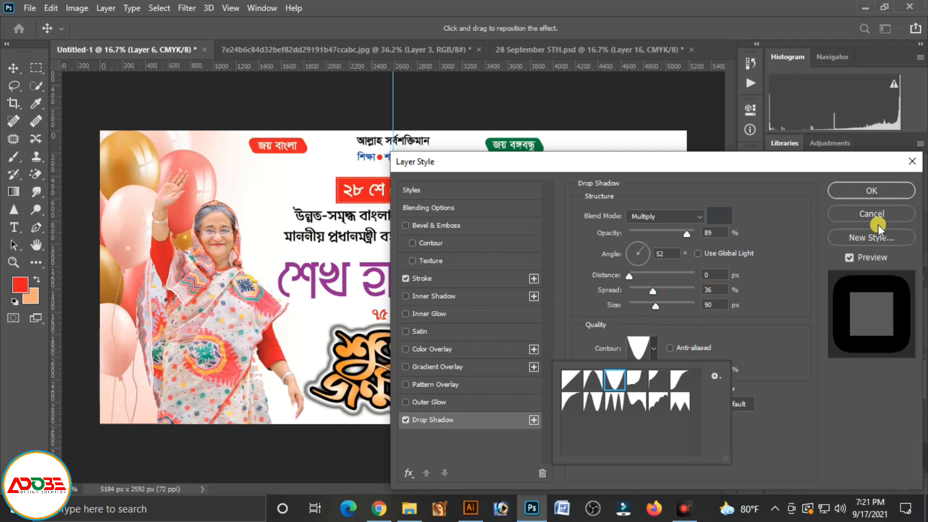
pyautogui.click(877, 191)
pyautogui.click(877, 190)
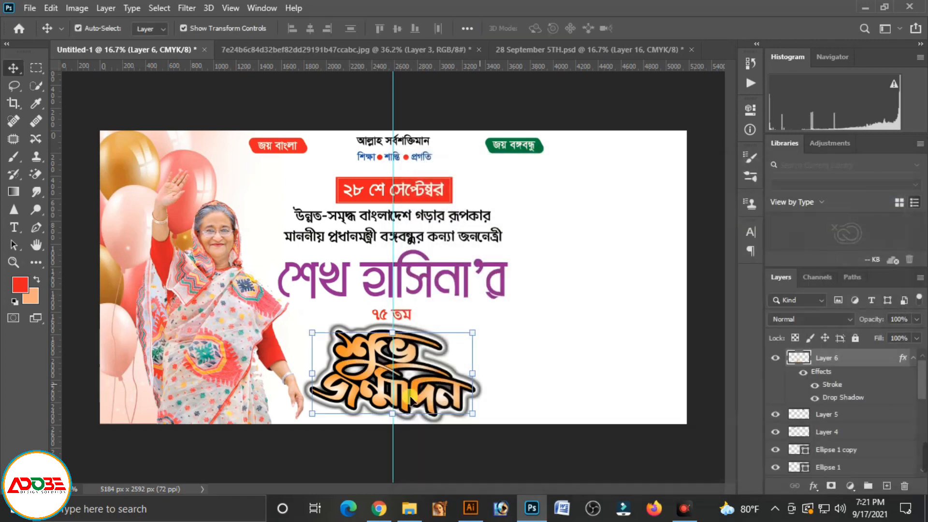
pyautogui.click(554, 338)
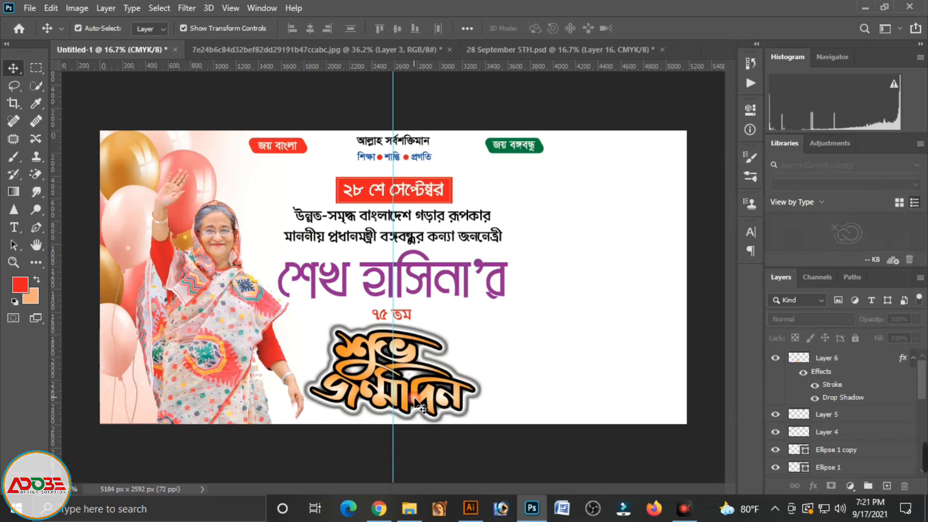
# Raise the "৭৫ তম" line slightly towards the name above it, and deselect it
pyautogui.click(411, 397)
pyautogui.click(554, 384)
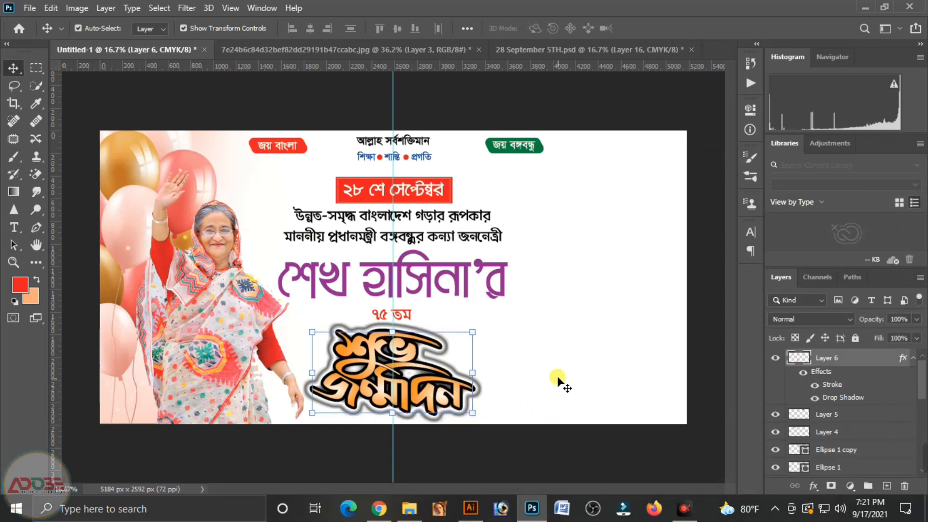
pyautogui.click(406, 314)
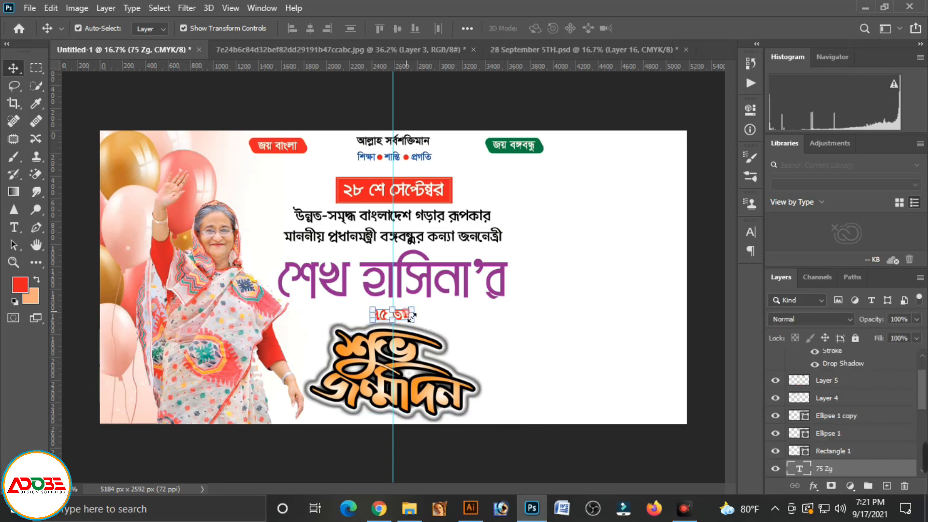
pyautogui.hotkey('shift', 'Up')
pyautogui.hotkey('shift', 'Up')
pyautogui.hotkey('shift', 'Up')
pyautogui.click(508, 336)
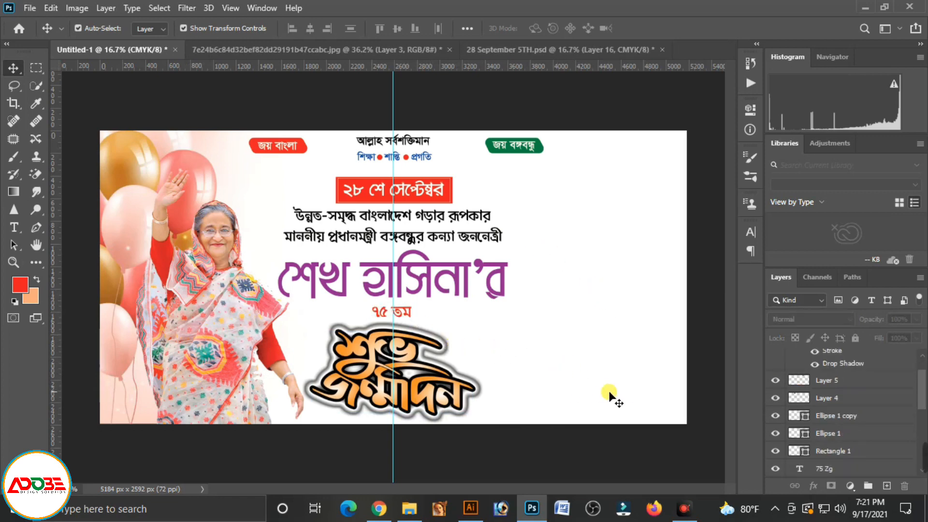
# Duplicate the two-line black heading into the banner's lower right area and replace its text with "বাংলাদেশ আওয়ামীলীগ"
pyautogui.moveTo(372, 218); pyautogui.dragTo(565, 372)
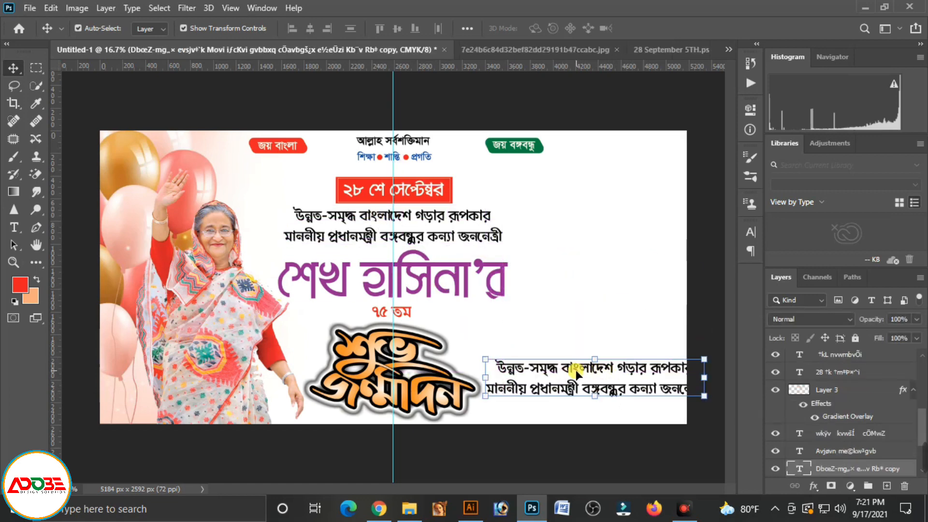
pyautogui.press('t')
pyautogui.click(598, 370)
pyautogui.hotkey('ctrl', 'a')
pyautogui.write('বাং')
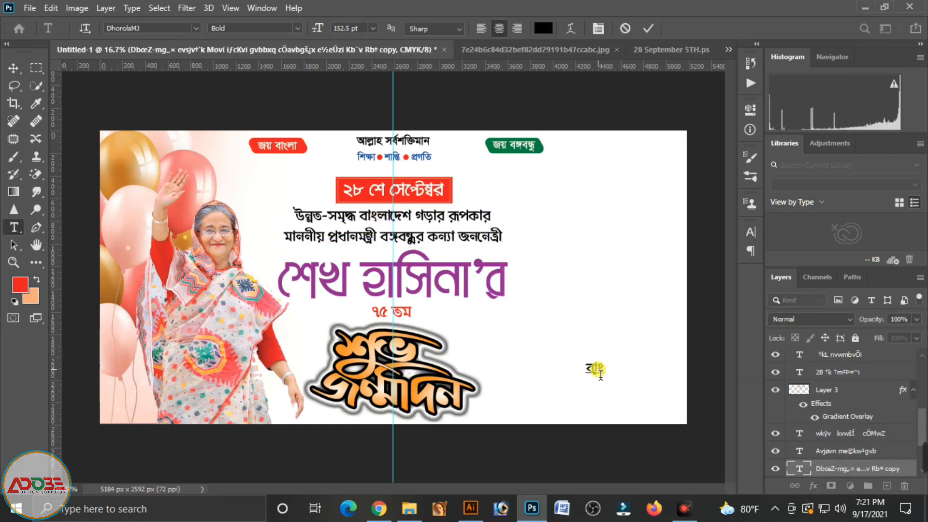
pyautogui.write('লাদেশ')
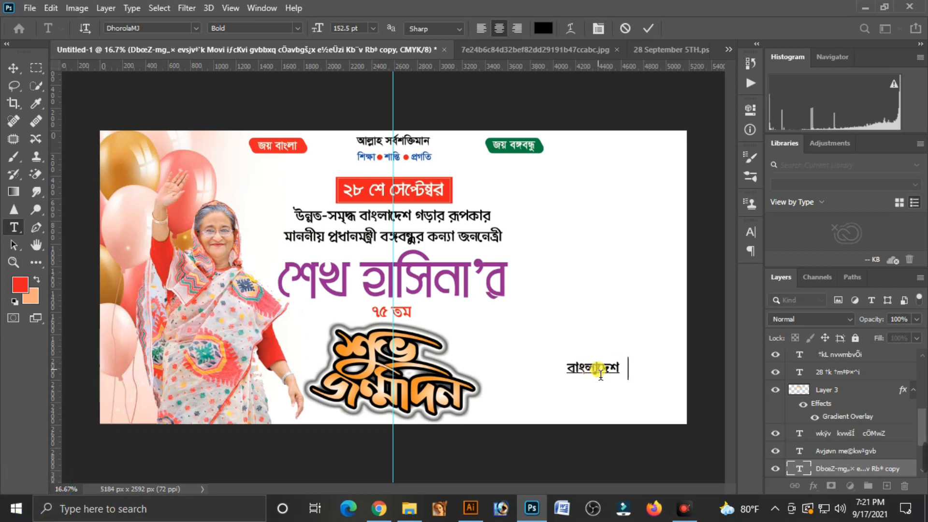
pyautogui.write(' আওয়ামীলীগ')
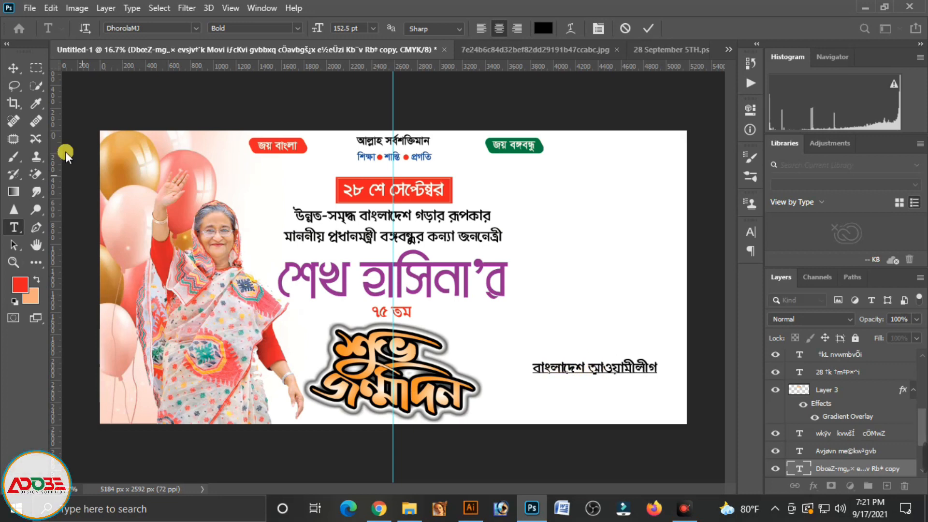
# Set the "বাংলাদেশ আওয়ামীলীগ" text in SutonnyMJ Bold at 160 pt
pyautogui.click(161, 28)
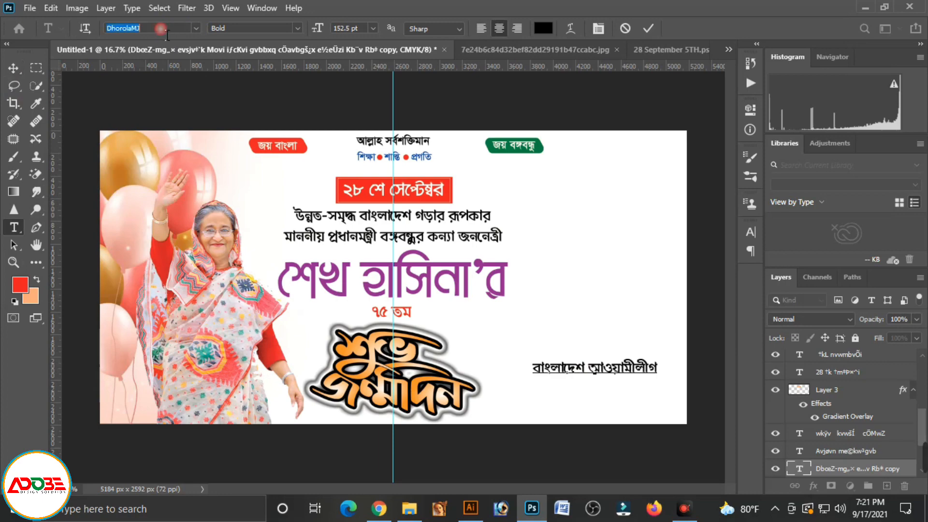
pyautogui.tripleClick(573, 370)
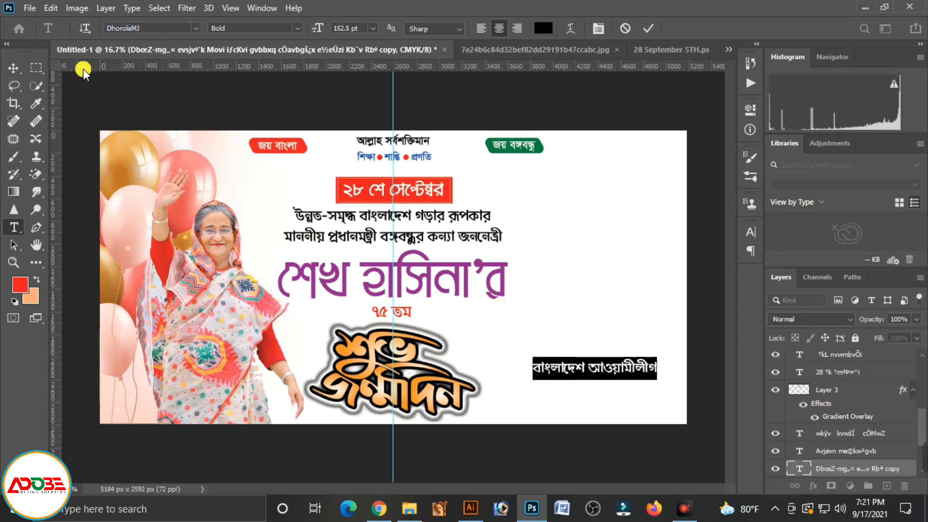
pyautogui.write('suto')
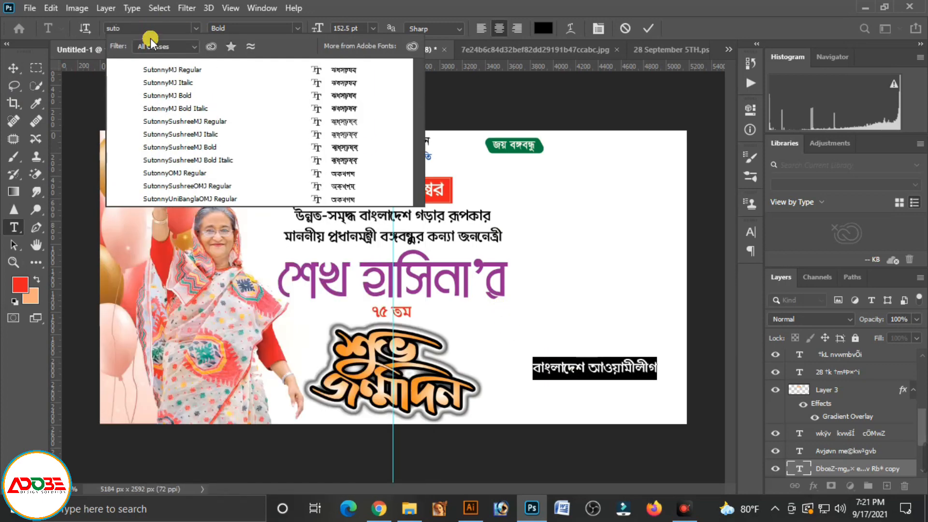
pyautogui.click(184, 94)
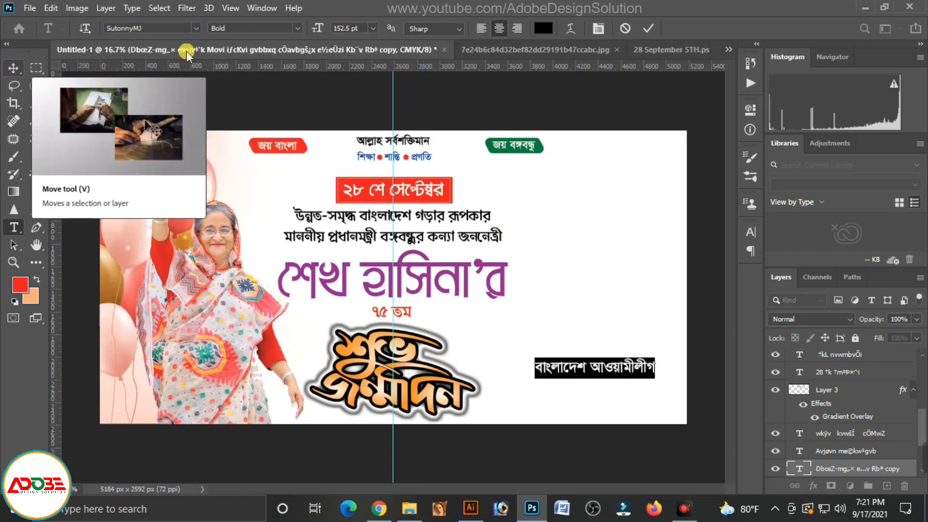
pyautogui.moveTo(360, 29); pyautogui.dragTo(302, 30)
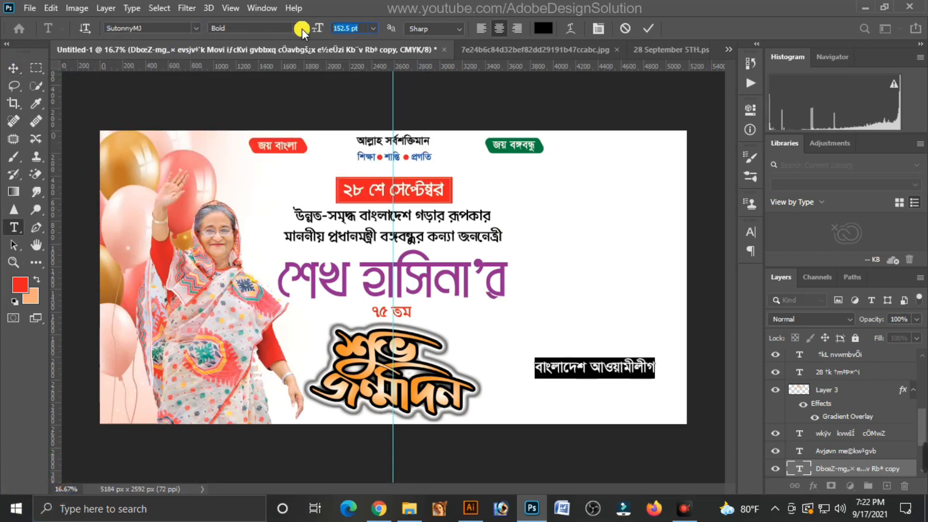
pyautogui.write('160')
pyautogui.press('Return')
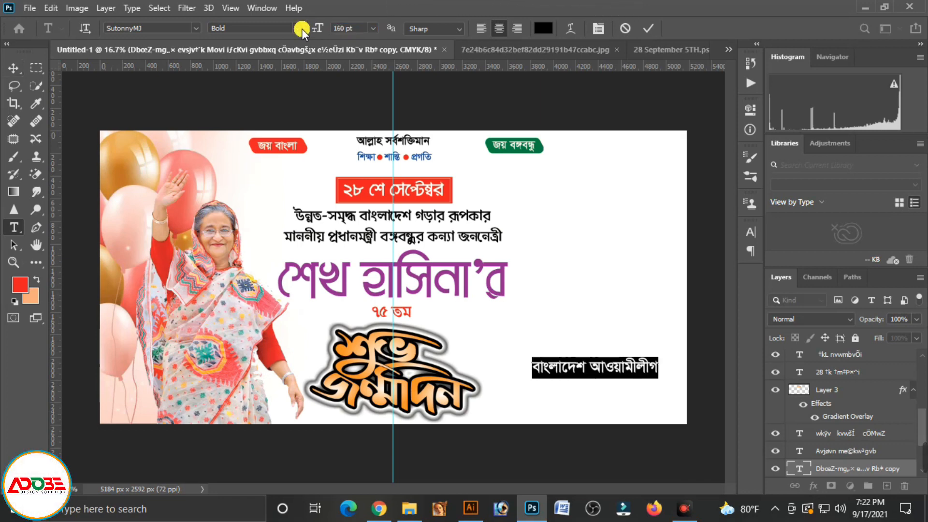
pyautogui.click(13, 68)
# Duplicate the "বাংলাদেশ আওয়ামীলীগ" line directly beneath itself and change the copy's text to "জেলা শাখা,লক্ষ্মীপুর।"
pyautogui.moveTo(625, 370); pyautogui.dragTo(613, 398)
pyautogui.doubleClick(613, 398)
pyautogui.write('েলা')
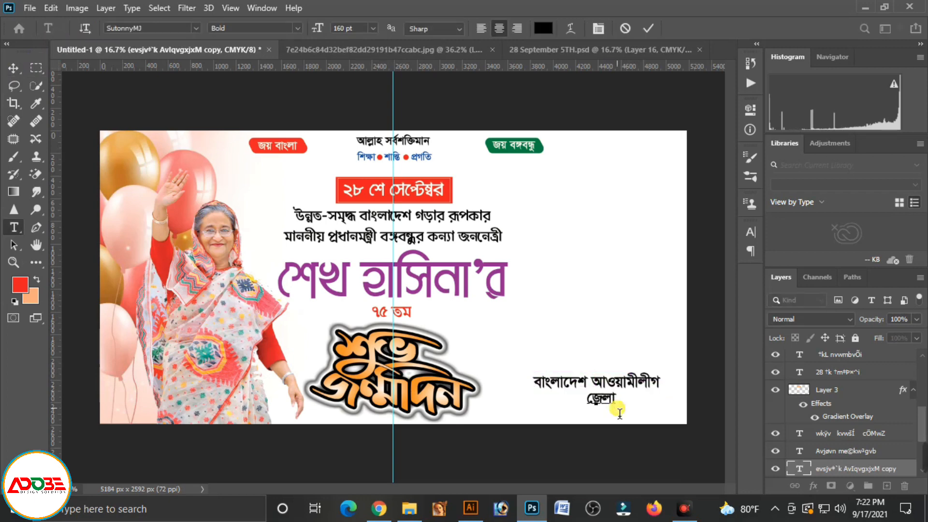
pyautogui.write('জলা শাখা,')
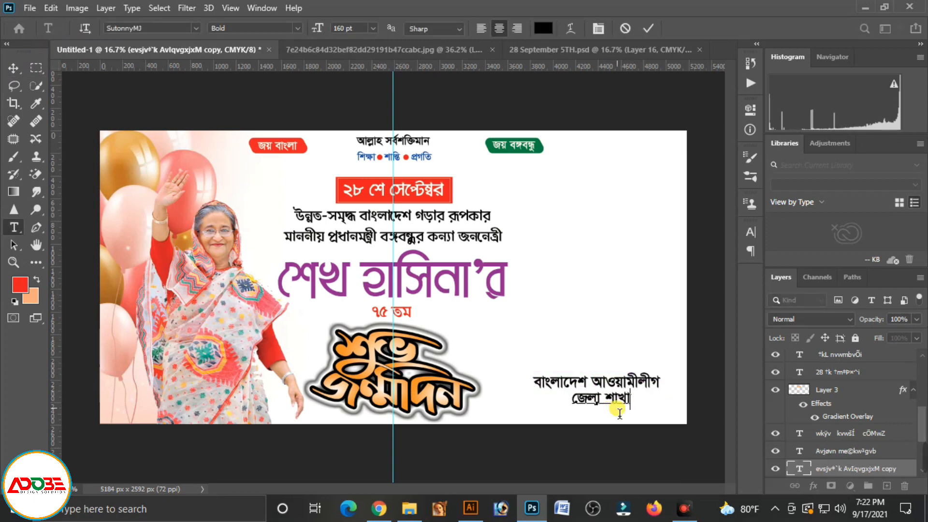
pyautogui.write(' লক্ষ্মী')
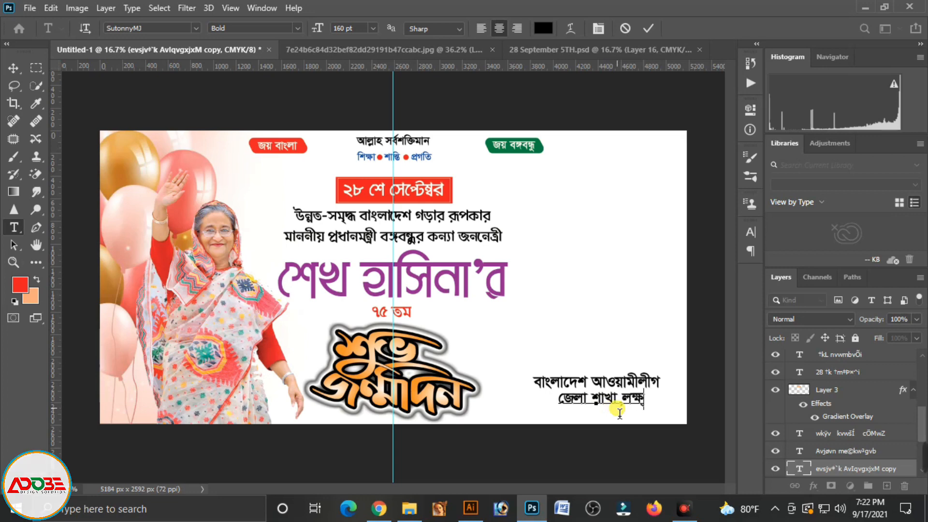
pyautogui.write('পুর।')
# Reduce the district branch line to a font size of 100 pt
pyautogui.tripleClick(591, 404)
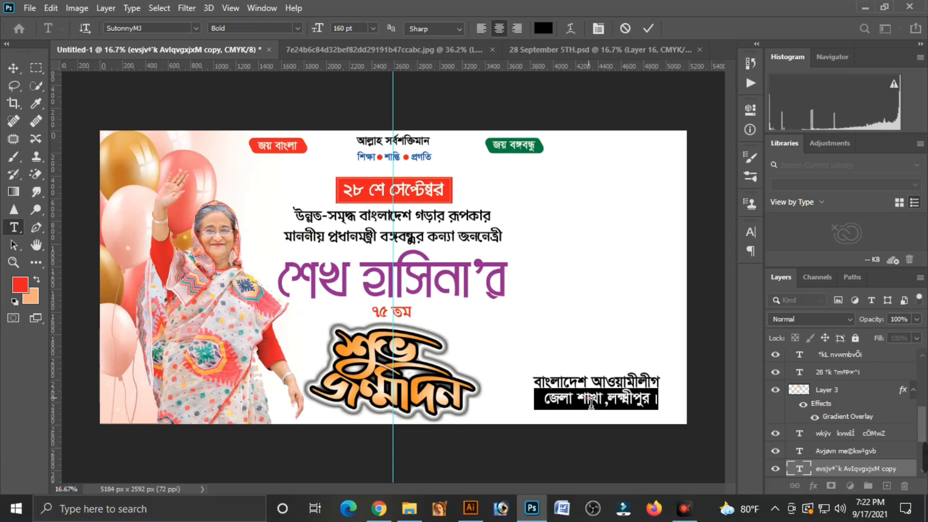
pyautogui.click(348, 28)
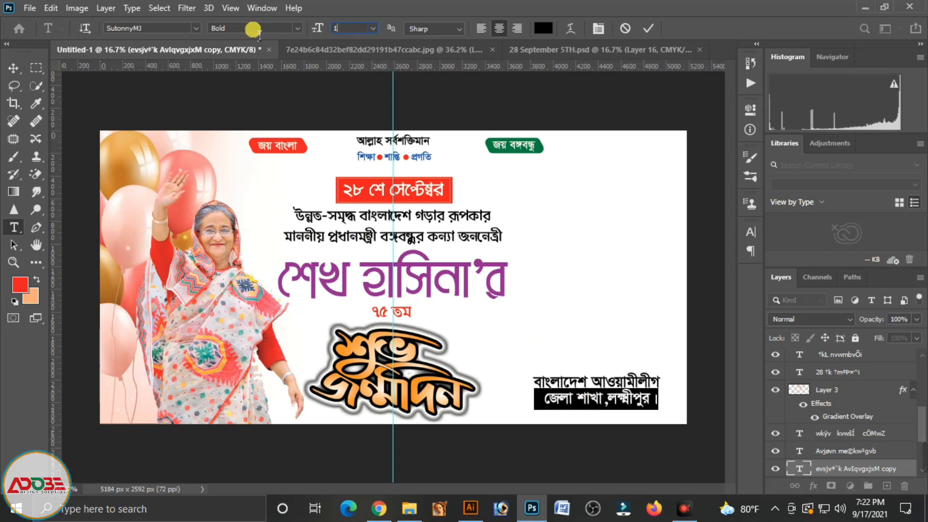
pyautogui.write('100')
pyautogui.press('Return')
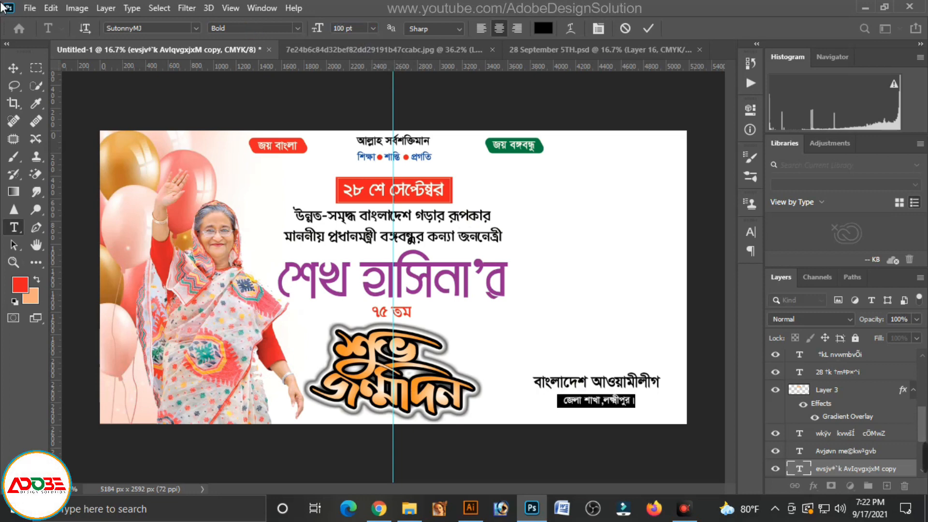
pyautogui.click(13, 68)
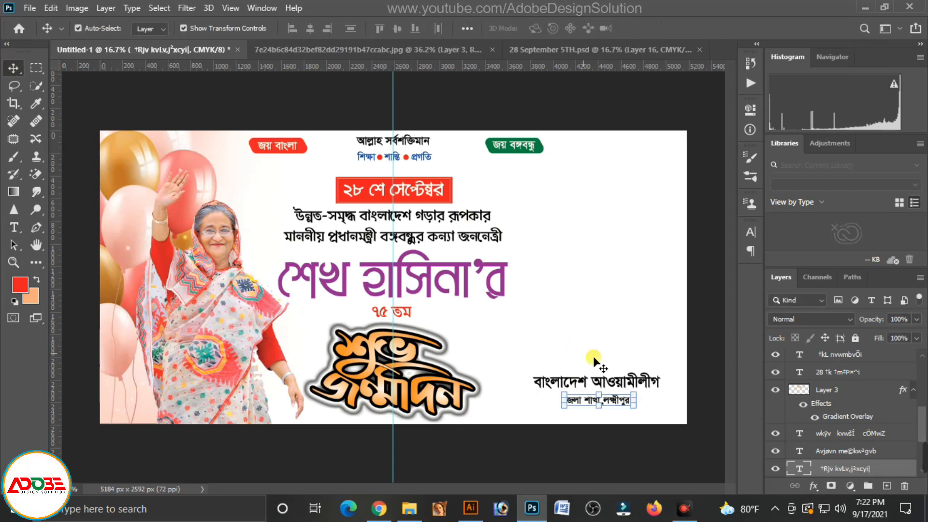
# Nudge the "বাংলাদেশ আওয়ামীলীগ" line down and slightly left so it sits closer above the district branch line
pyautogui.click(648, 385)
pyautogui.hotkey('shift', 'Down')
pyautogui.hotkey('shift', 'Down')
pyautogui.hotkey('shift', 'Down')
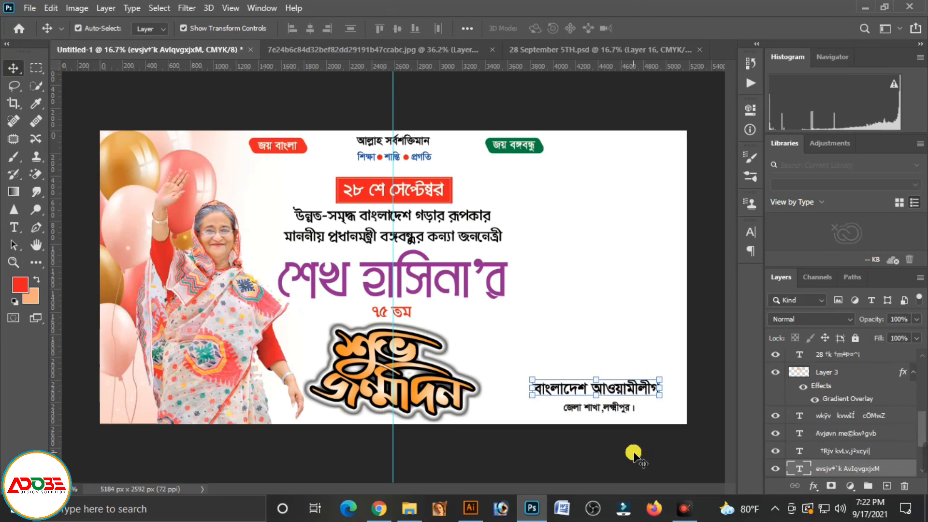
pyautogui.hotkey('shift', 'Left')
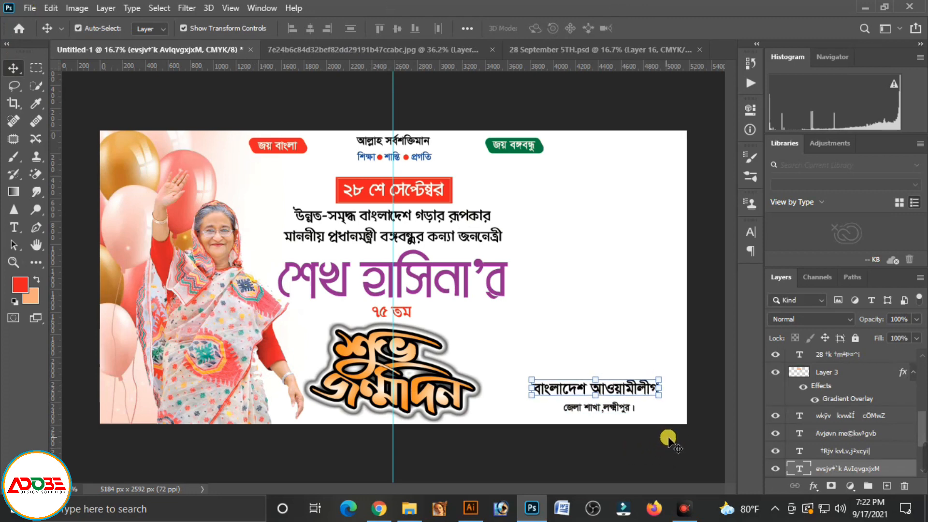
pyautogui.hotkey('shift', 'Down')
pyautogui.hotkey('shift', 'Down')
pyautogui.hotkey('shift', 'Down')
pyautogui.hotkey('shift', 'Down')
pyautogui.click(704, 381)
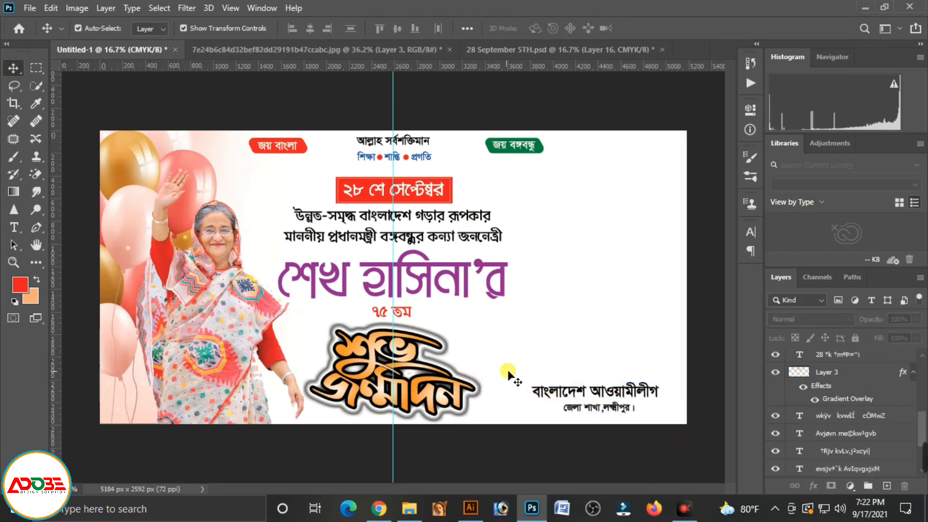
# Draw a thin rectangle about 1578 × 18 px above the organisation credits and fill it with red
pyautogui.click(40, 262)
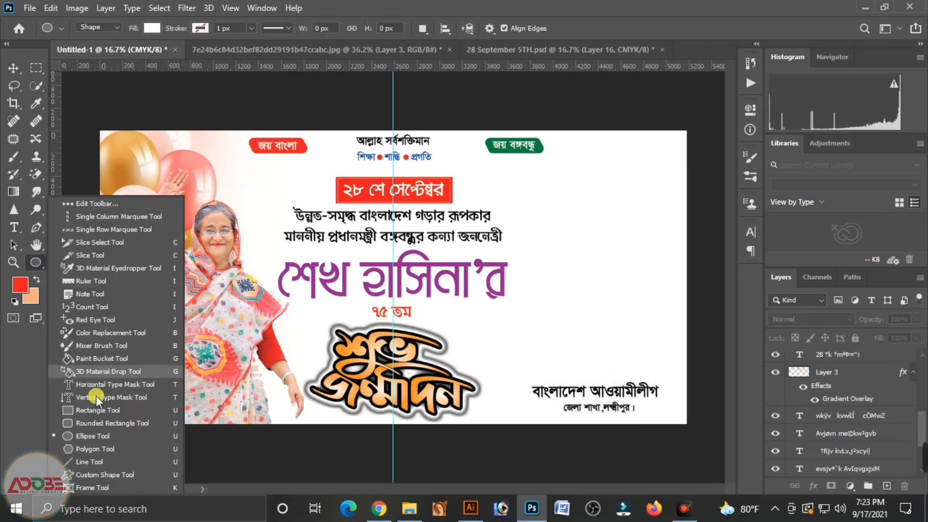
pyautogui.click(97, 409)
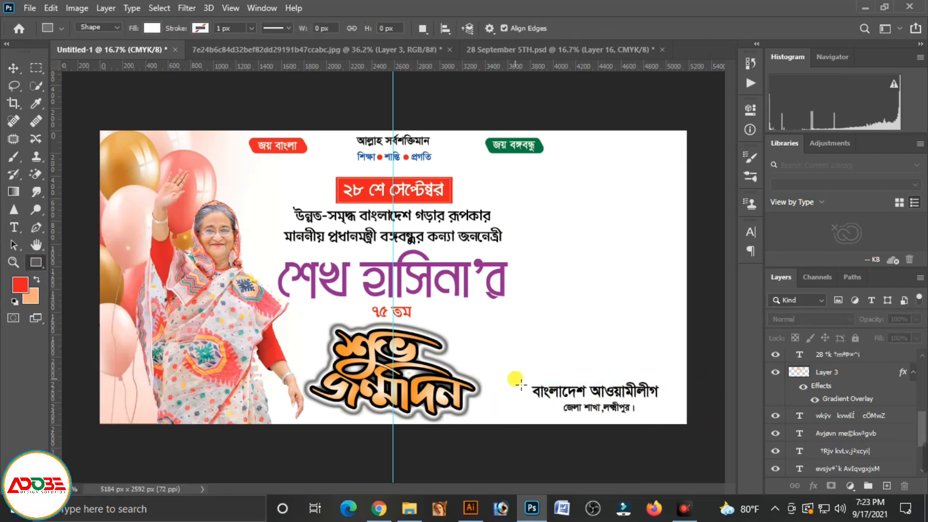
pyautogui.moveTo(501, 376); pyautogui.dragTo(686, 383)
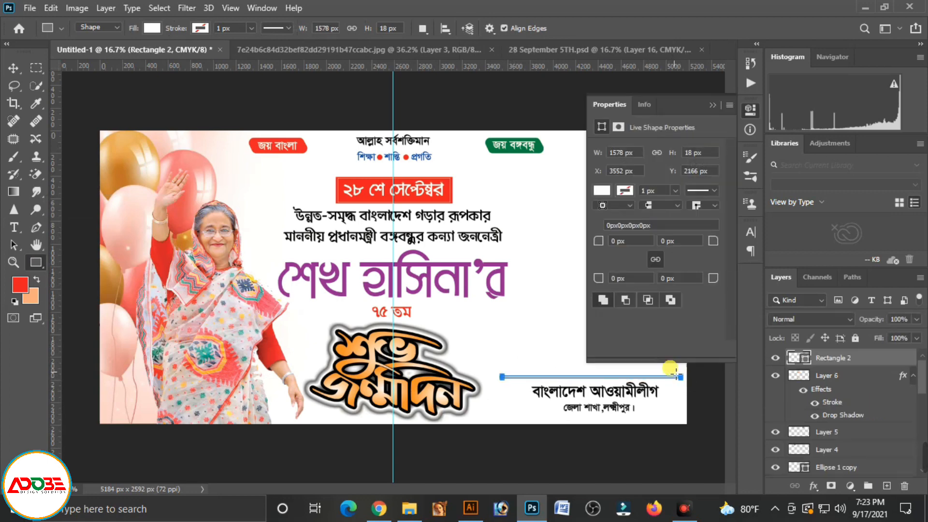
pyautogui.click(602, 191)
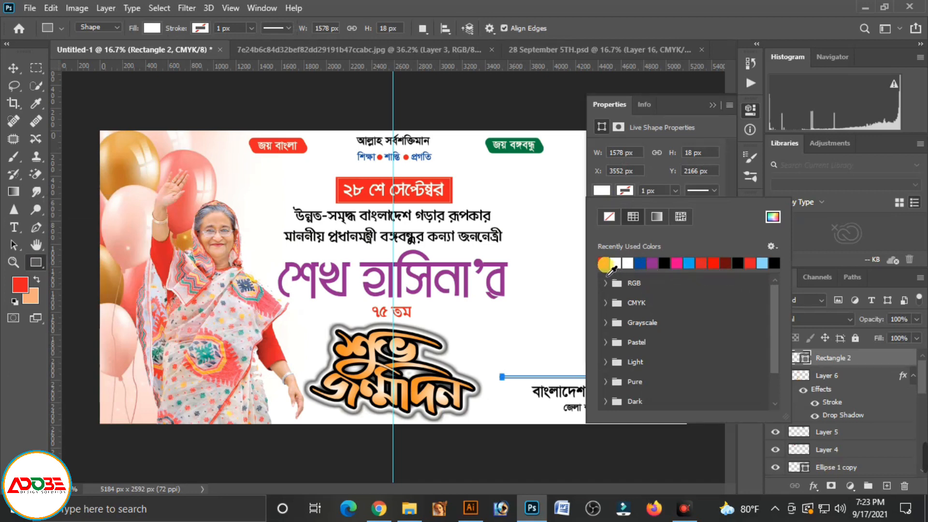
pyautogui.click(603, 262)
pyautogui.click(14, 68)
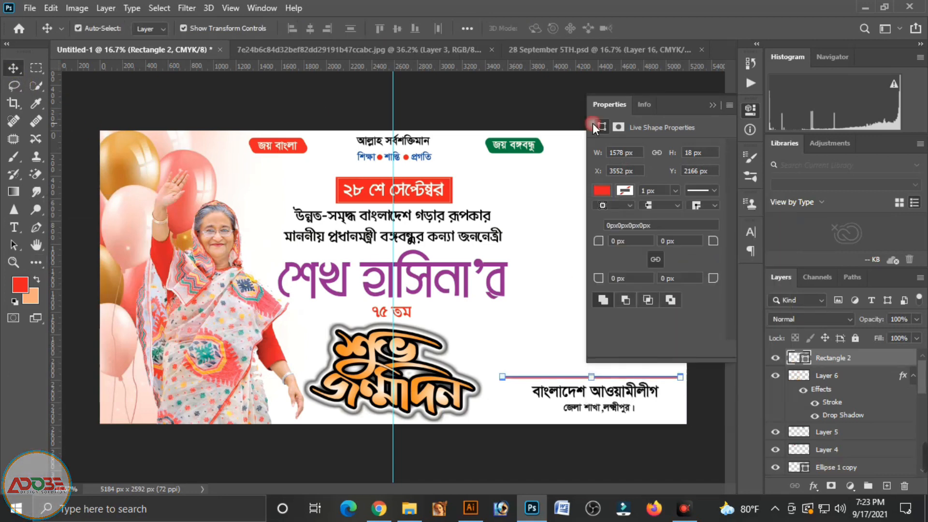
pyautogui.click(720, 106)
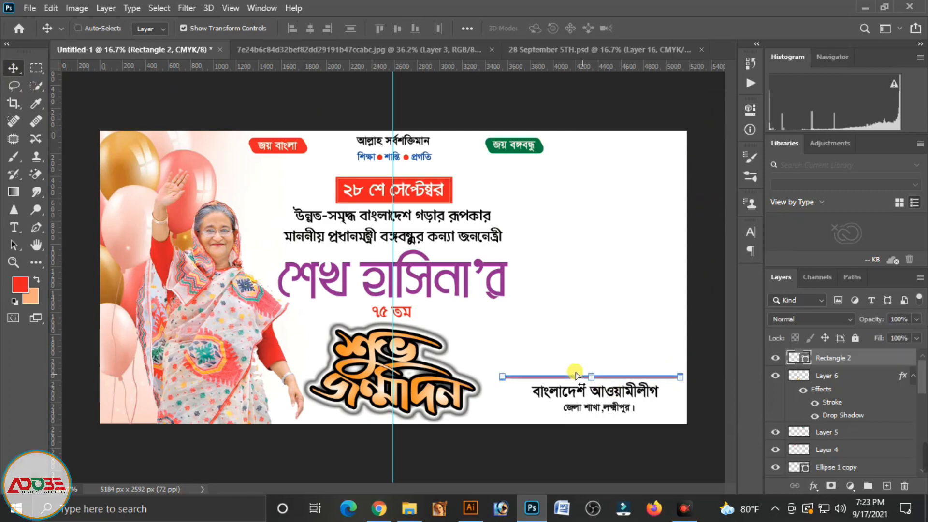
# Scale the red rectangle to about 85% width and 41% height, centring it just above "বাংলাদেশ আওয়ামীলীগ" as a thin divider
pyautogui.moveTo(578, 372); pyautogui.dragTo(682, 444)
pyautogui.moveTo(639, 412); pyautogui.dragTo(483, 255)
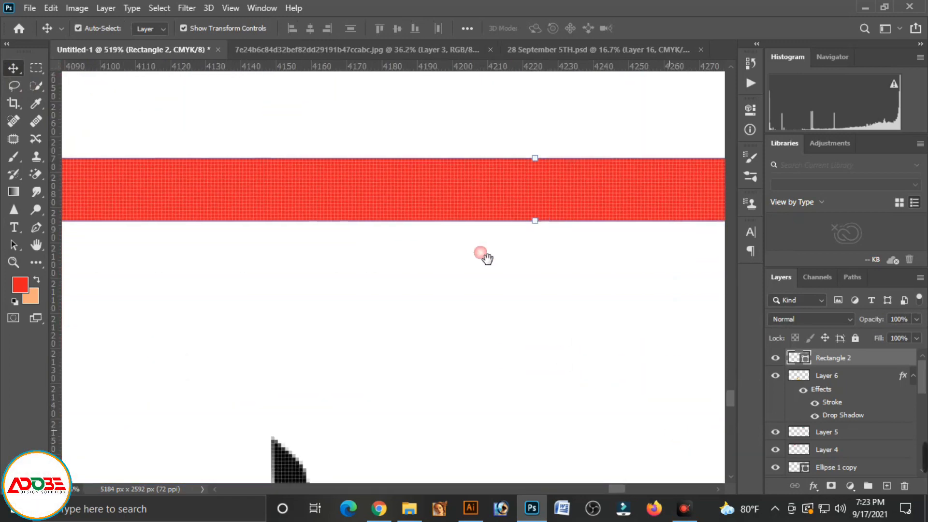
pyautogui.hotkey('ctrl', 't')
pyautogui.moveTo(440, 147); pyautogui.dragTo(440, 180)
pyautogui.hotkey('ctrl', '-')
pyautogui.hotkey('ctrl', '-')
pyautogui.hotkey('ctrl', '-')
pyautogui.hotkey('ctrl', '-')
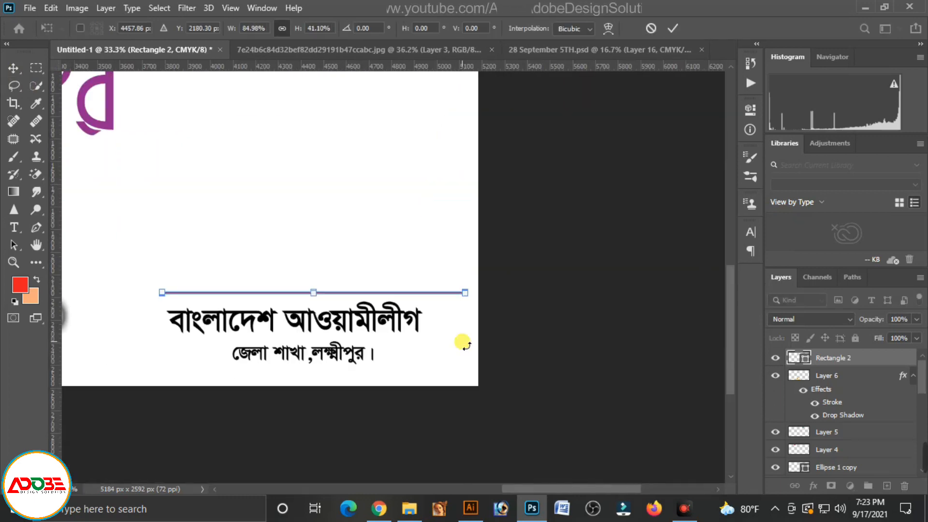
pyautogui.hotkey('ctrl', '-')
pyautogui.hotkey('ctrl', '-')
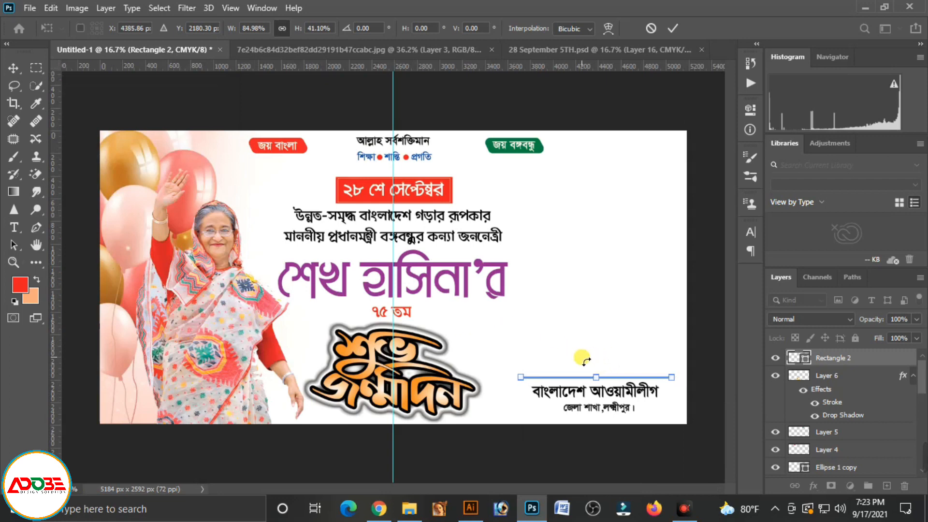
pyautogui.press('Return')
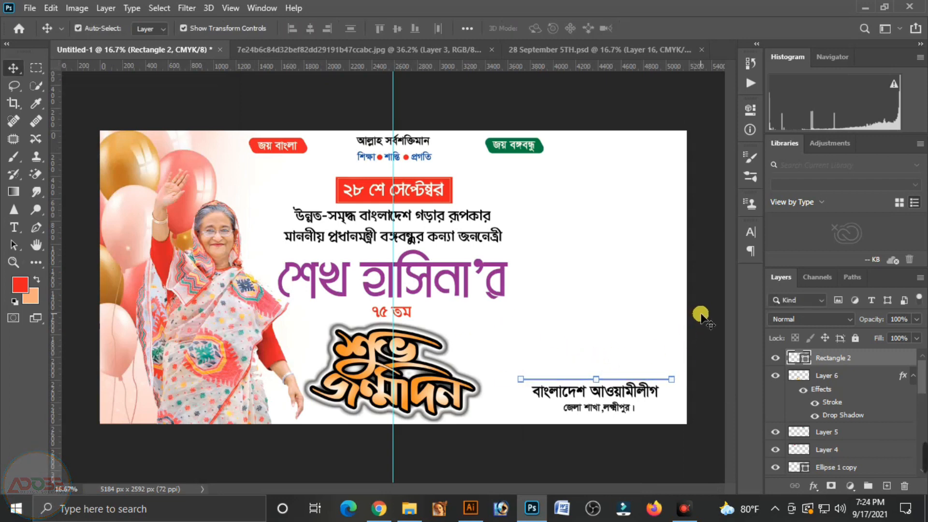
pyautogui.click(700, 317)
pyautogui.click(672, 380)
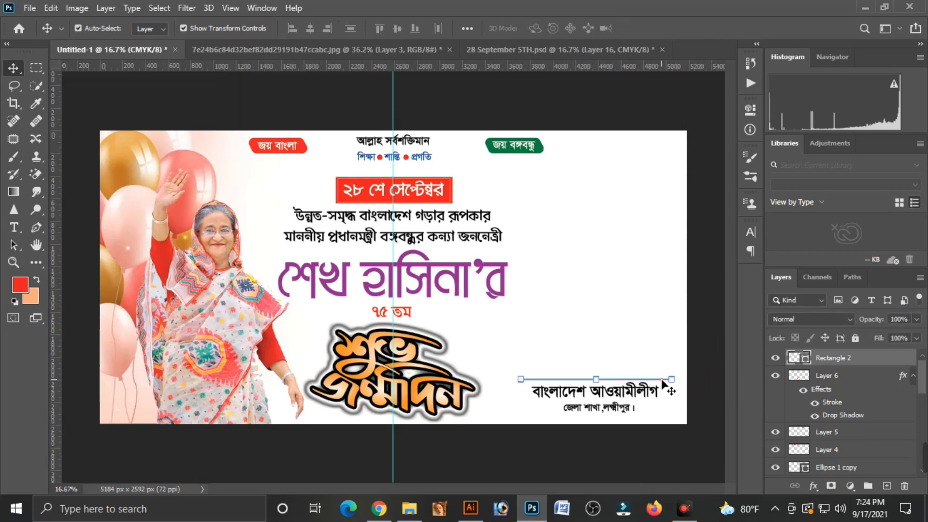
pyautogui.click(701, 372)
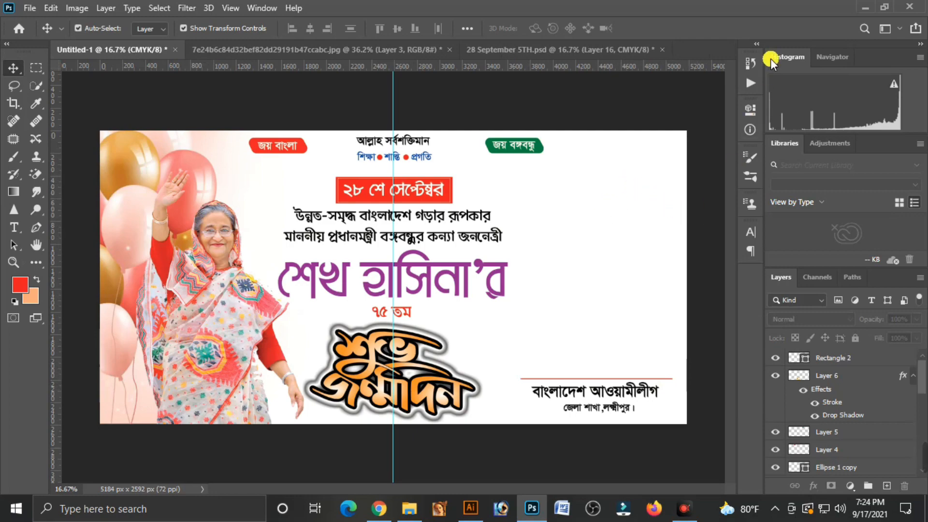
# Open the prothomalo black-and-white photo from New folder (3) in Photoshop and make a circular selection around the two faces
pyautogui.click(863, 7)
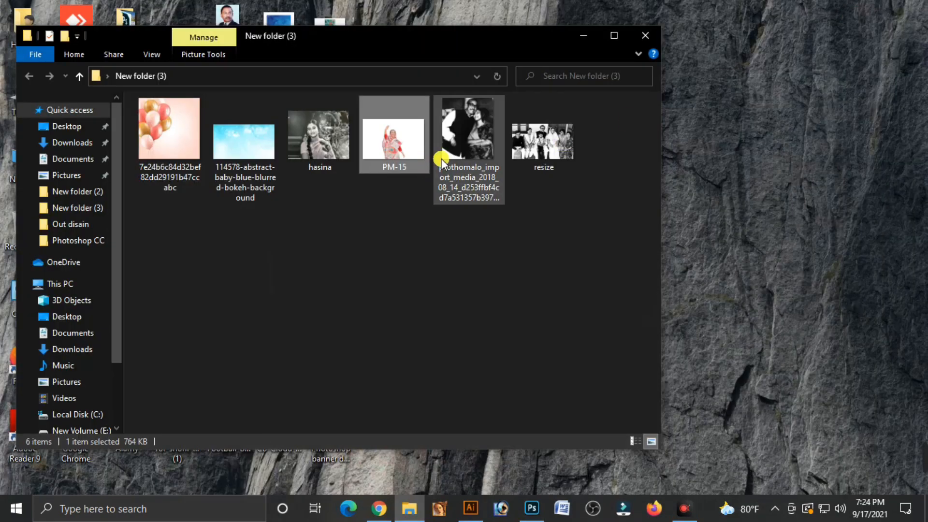
pyautogui.moveTo(468, 147); pyautogui.dragTo(570, 51)
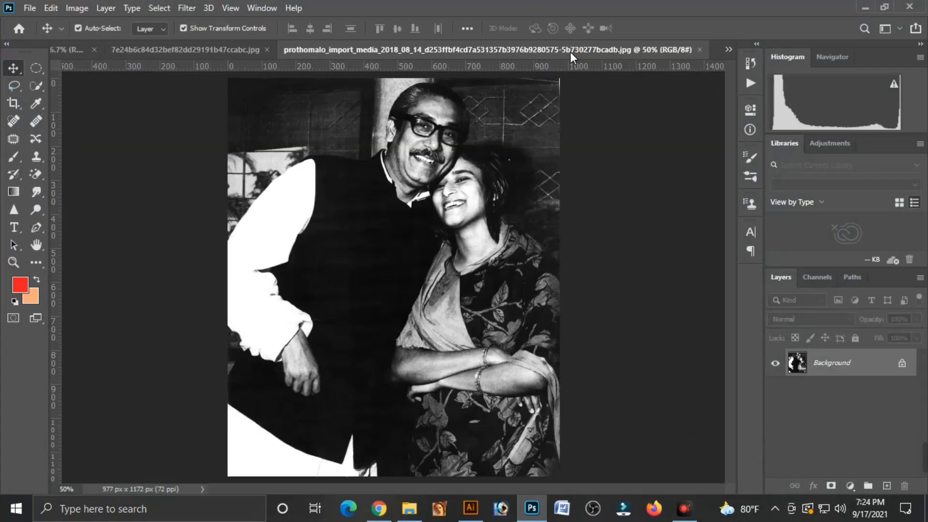
pyautogui.click(35, 69)
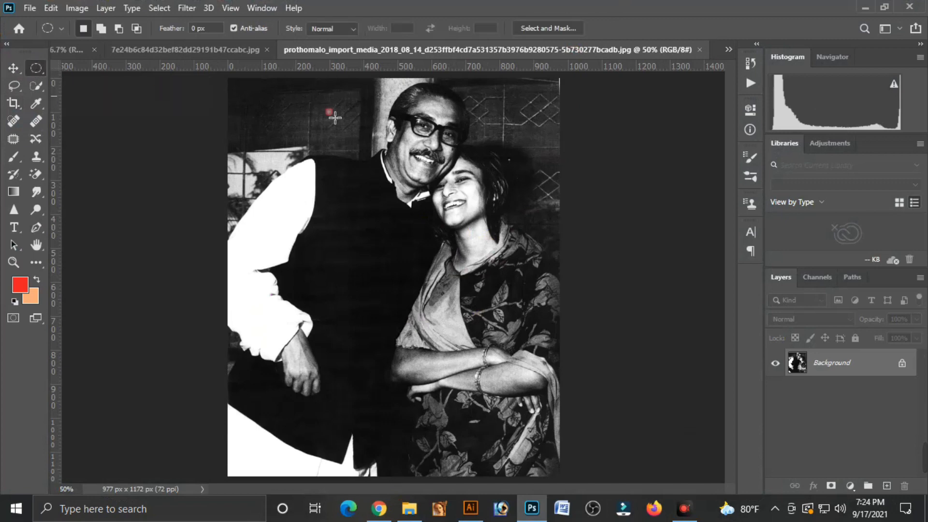
pyautogui.moveTo(445, 175); pyautogui.dragTo(575, 256)
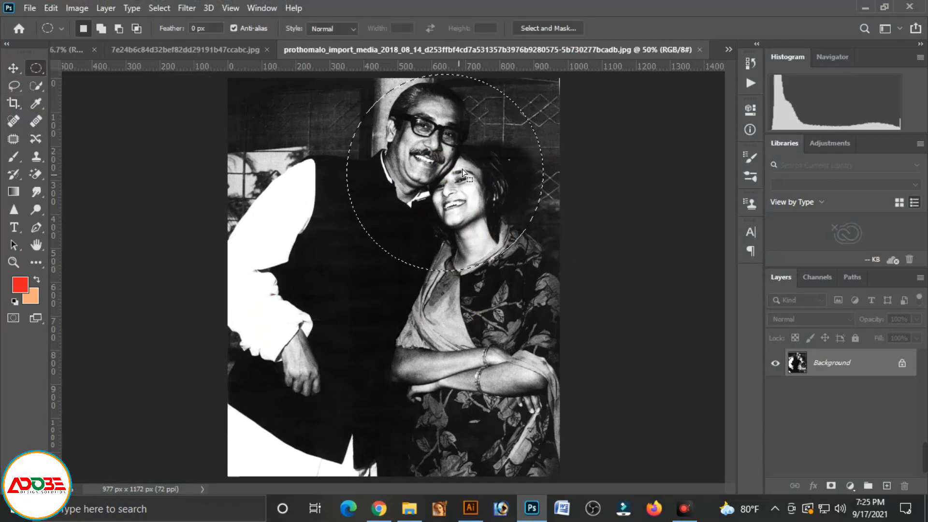
pyautogui.moveTo(461, 169); pyautogui.dragTo(459, 156)
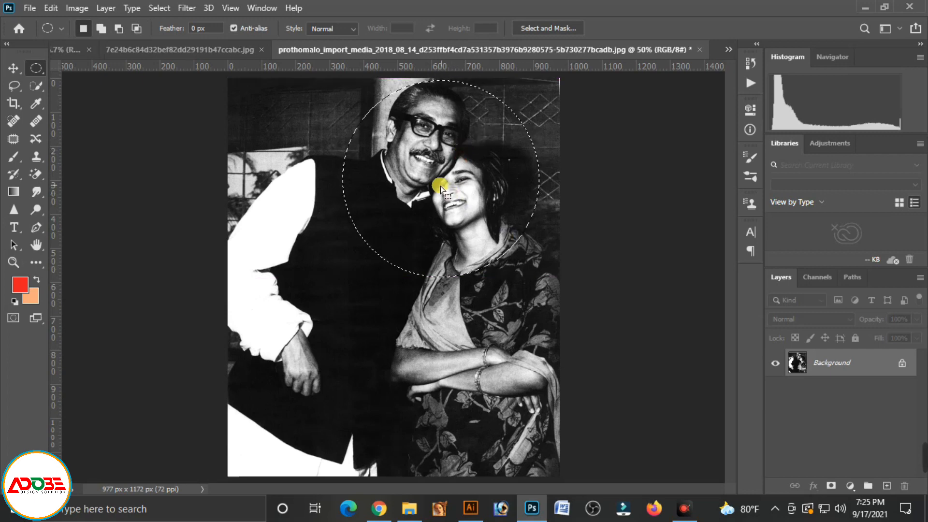
# Move the circular photo cutout into the banner, enlarge it and position it in the banner's upper right corner
pyautogui.click(15, 67)
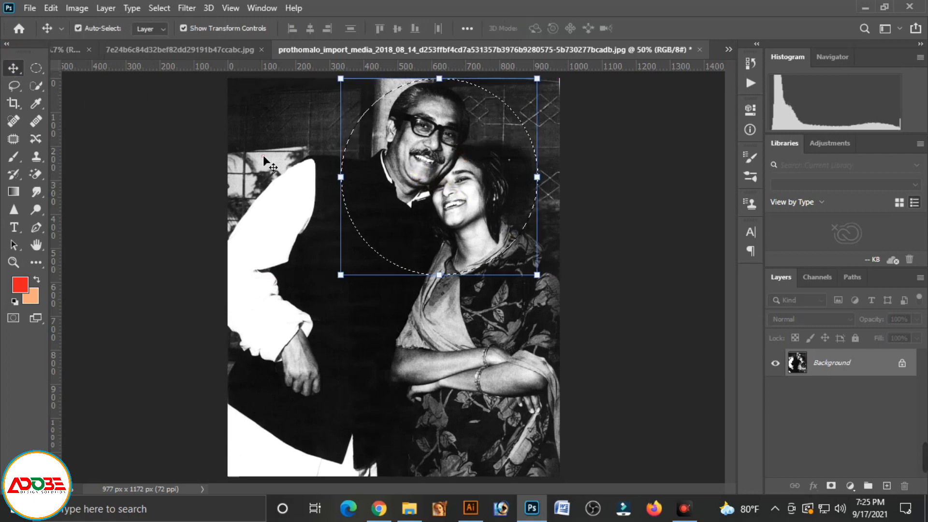
pyautogui.moveTo(467, 213); pyautogui.dragTo(634, 189)
pyautogui.hotkey('ctrl', 't')
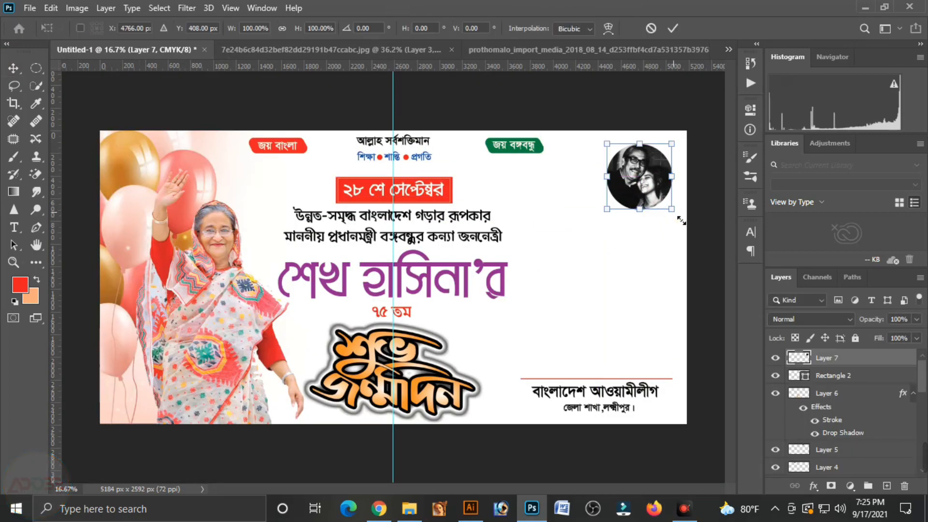
pyautogui.moveTo(683, 222); pyautogui.dragTo(695, 234)
pyautogui.press('Return')
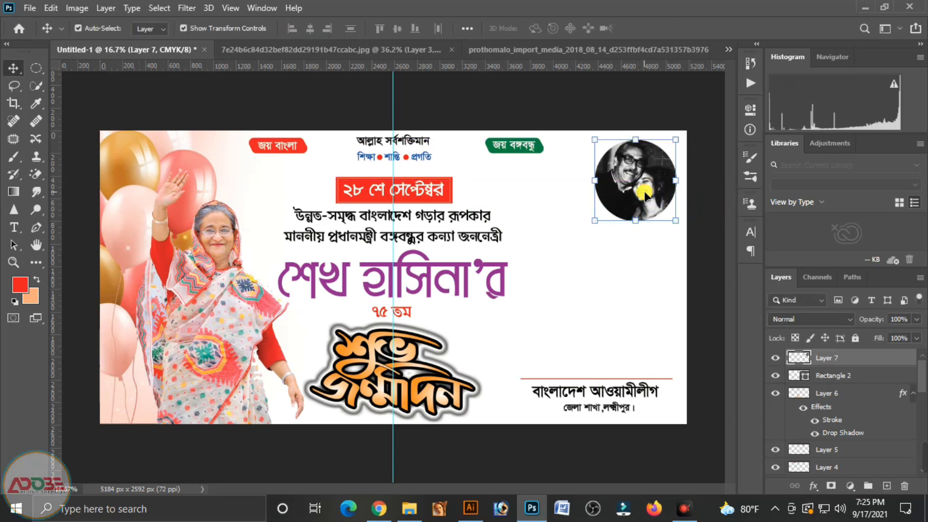
pyautogui.moveTo(657, 203); pyautogui.dragTo(646, 197)
pyautogui.click(665, 291)
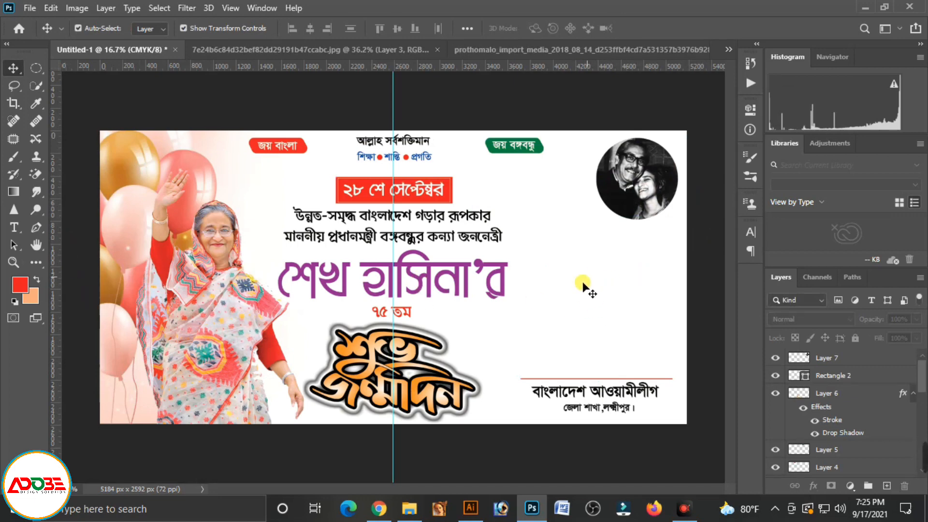
# Draw a rectangle about 816 × 492 px in the blank area above the organisation credits and fill it with red
pyautogui.click(38, 261)
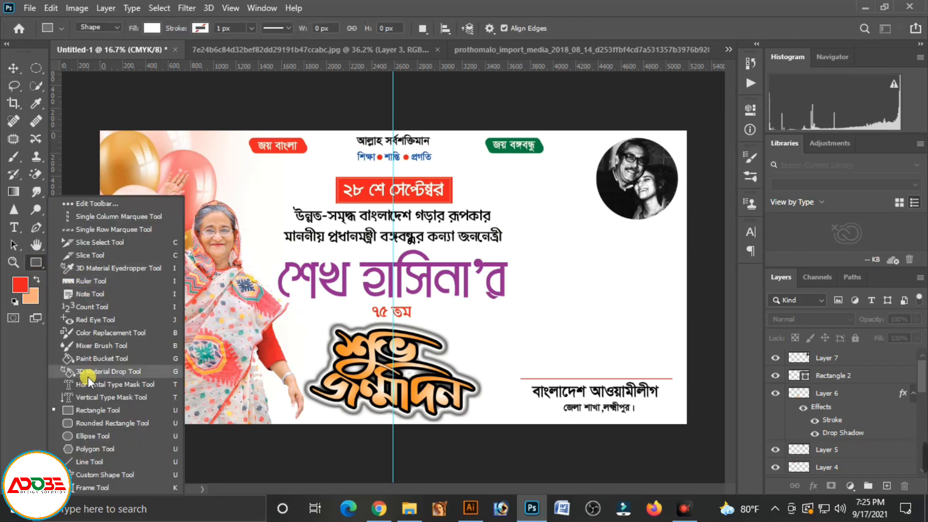
pyautogui.click(98, 411)
pyautogui.moveTo(541, 252); pyautogui.dragTo(640, 315)
pyautogui.click(603, 190)
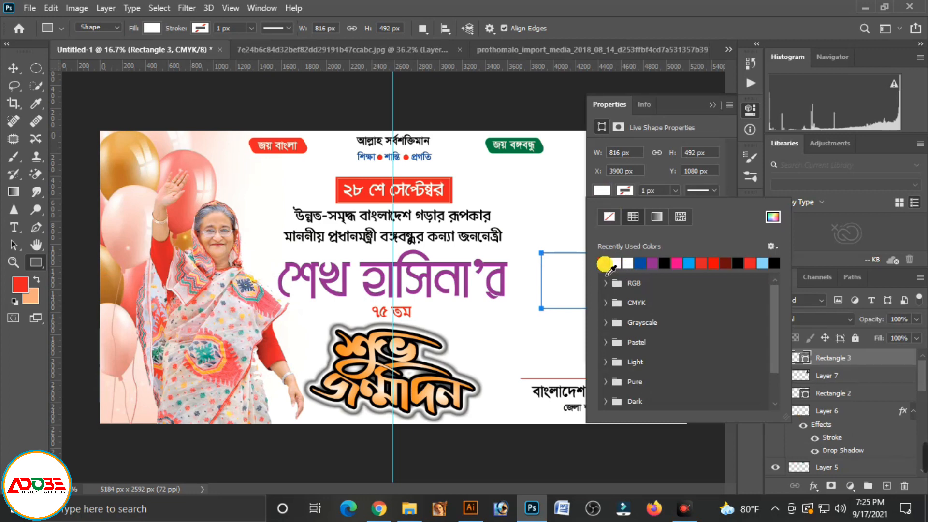
pyautogui.click(604, 264)
# Give the new red rectangle a white stroke 6.35 px wide
pyautogui.click(625, 190)
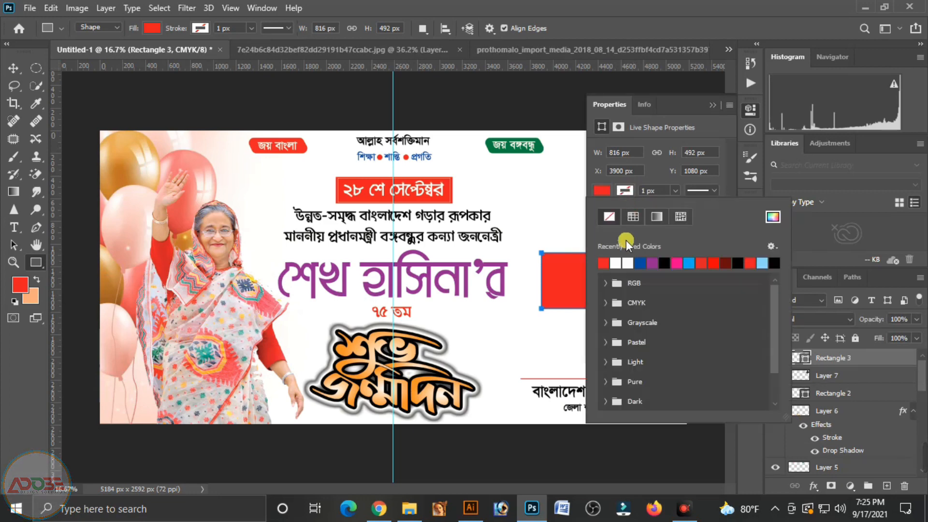
pyautogui.click(615, 264)
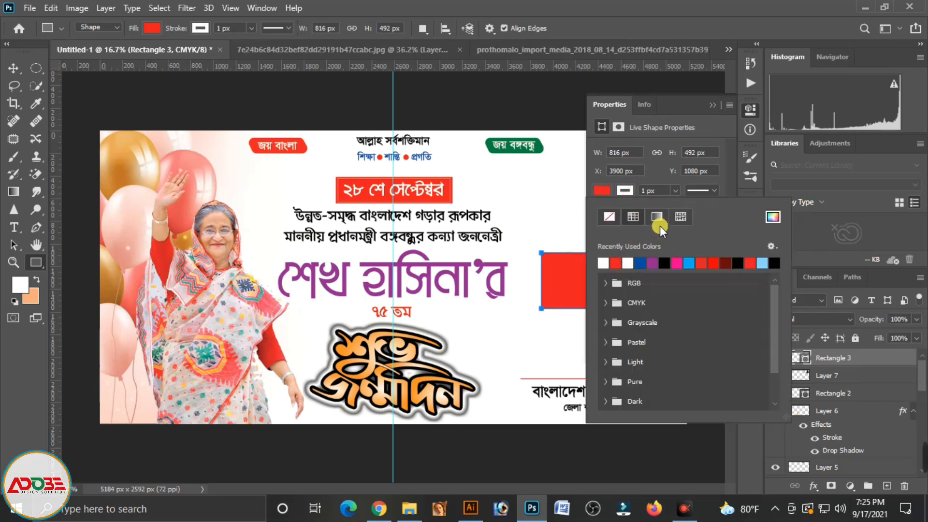
pyautogui.click(675, 190)
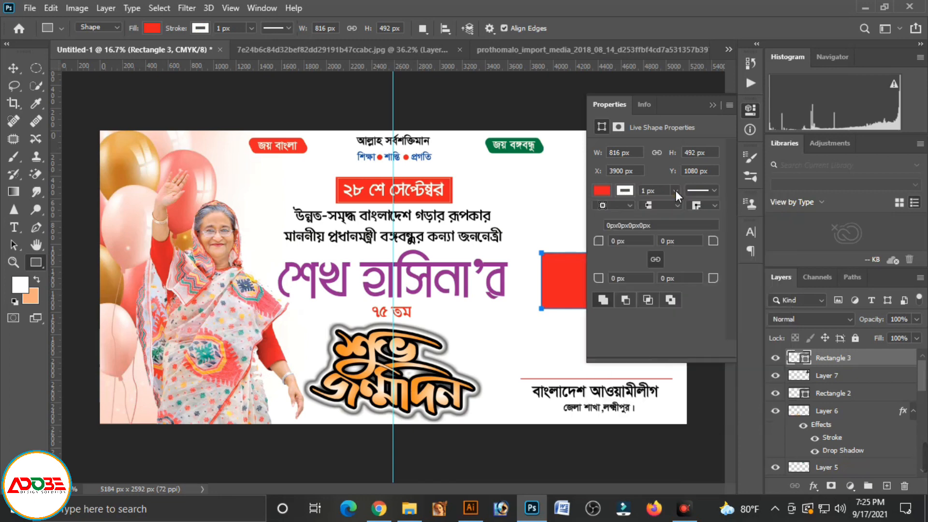
pyautogui.click(675, 190)
pyautogui.moveTo(679, 207); pyautogui.dragTo(680, 207)
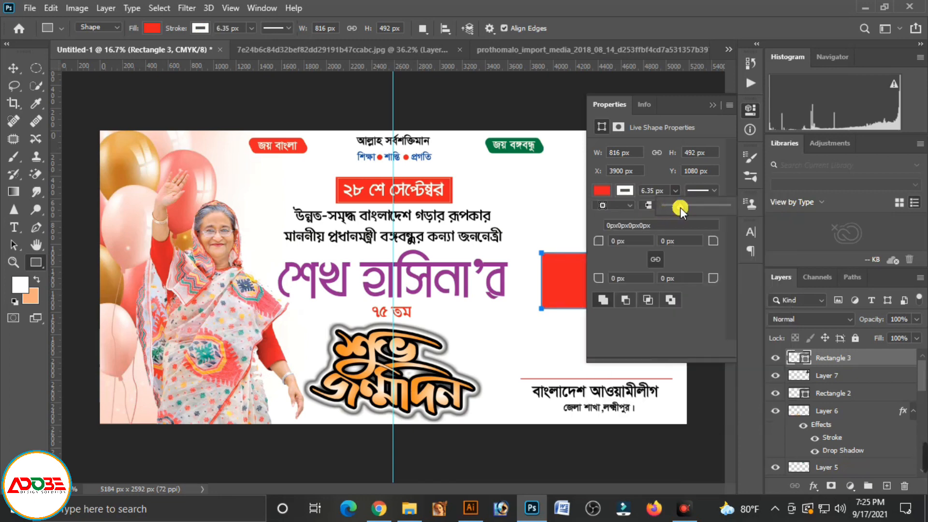
pyautogui.click(713, 106)
pyautogui.click(713, 106)
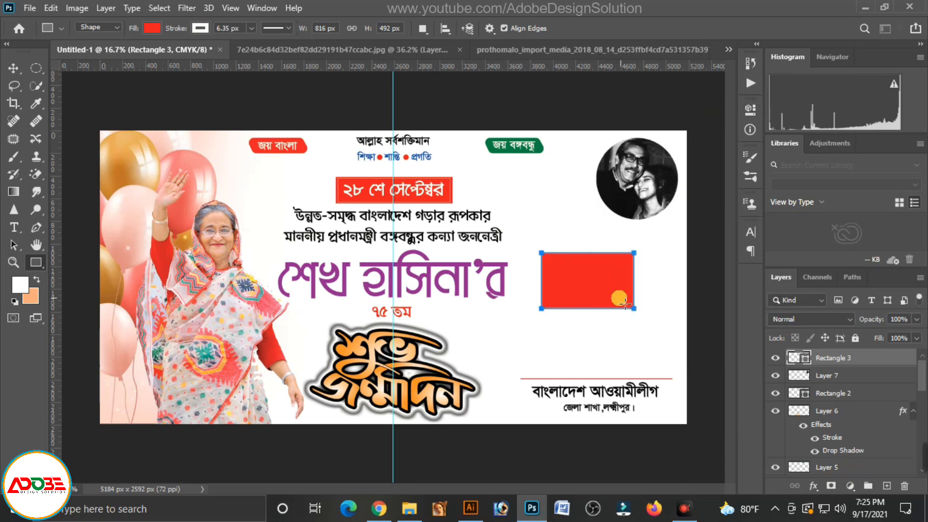
# Duplicate the red rectangle and place the copy down and to the right so it overlaps the original's corner
pyautogui.click(13, 68)
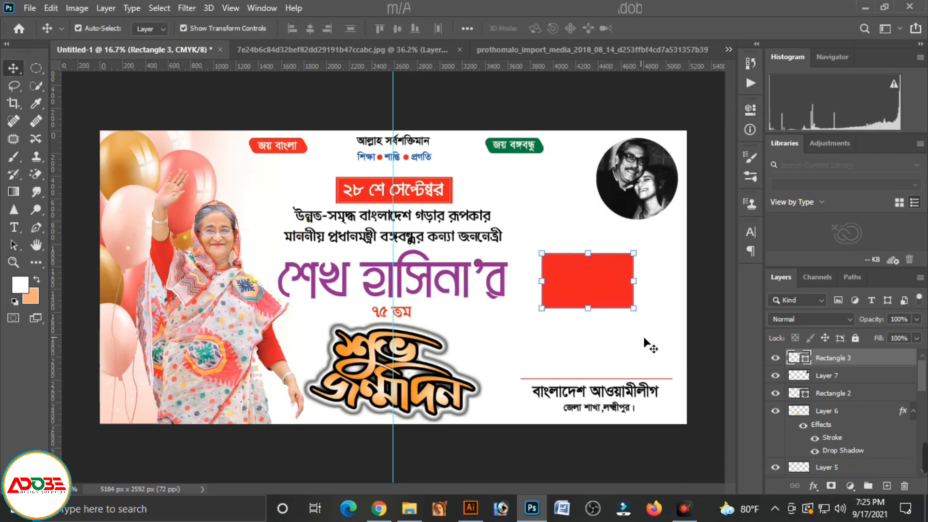
pyautogui.moveTo(597, 279); pyautogui.dragTo(631, 309)
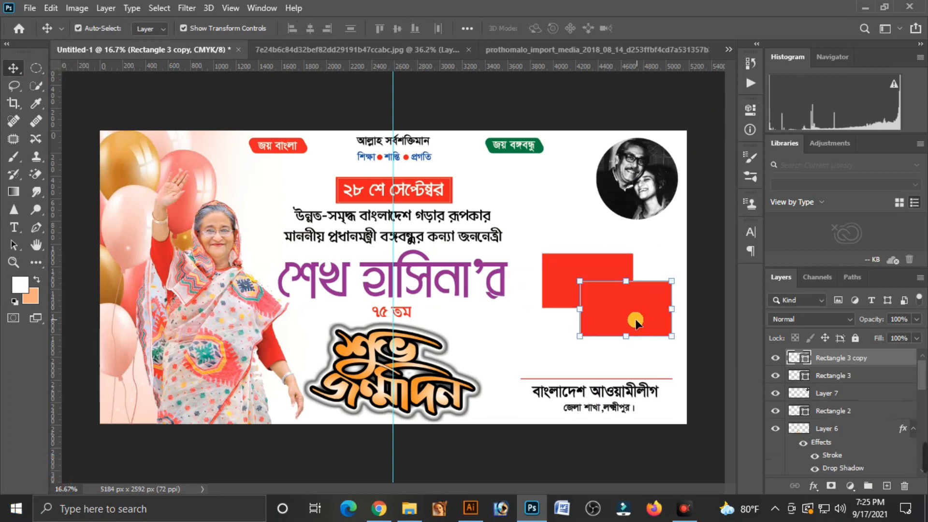
pyautogui.click(537, 224)
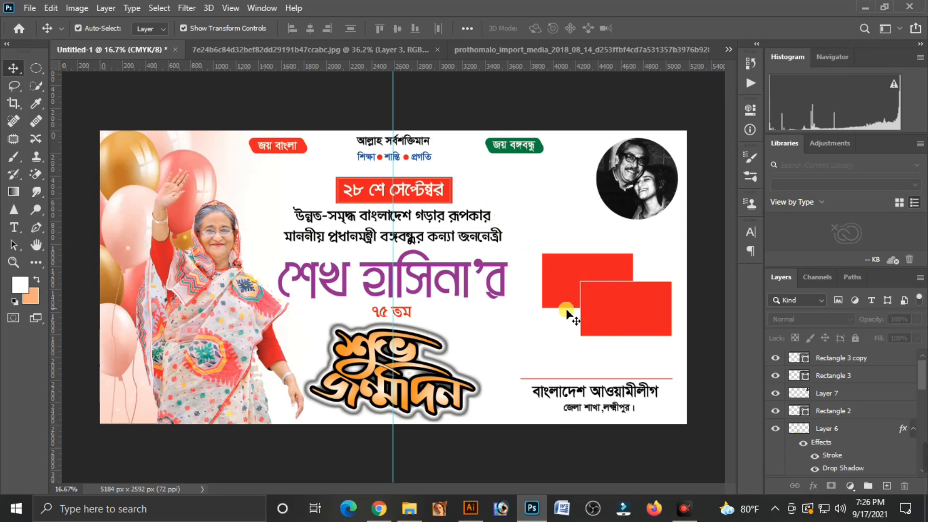
# Open the 114578 abstract baby-blue bokeh background from New folder (3) and bring it into the banner document
pyautogui.click(870, 6)
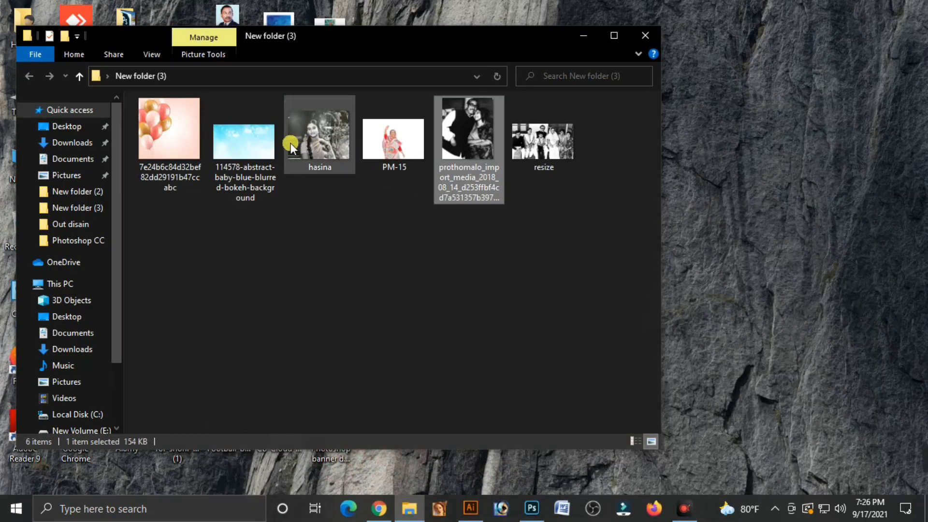
pyautogui.click(242, 149)
pyautogui.moveTo(242, 153); pyautogui.dragTo(633, 47)
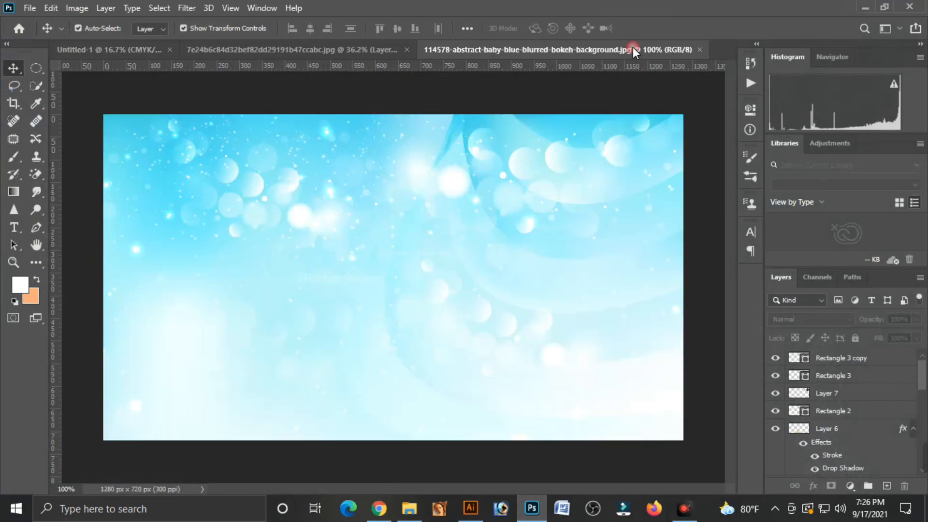
pyautogui.moveTo(502, 219); pyautogui.dragTo(189, 185)
# Scale the bokeh background to 405% width and 370.38% height to cover the banner, and send it behind all layers
pyautogui.moveTo(243, 210); pyautogui.dragTo(636, 431)
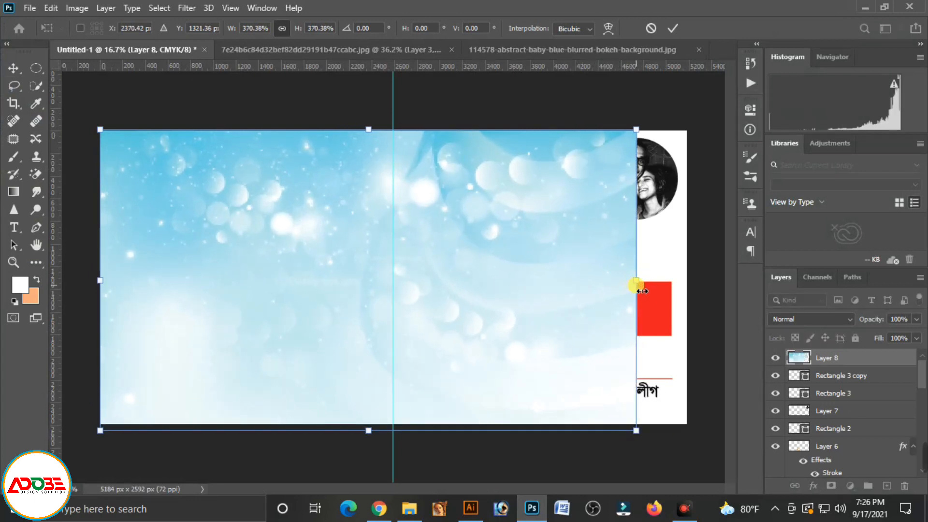
pyautogui.moveTo(636, 286); pyautogui.dragTo(693, 289)
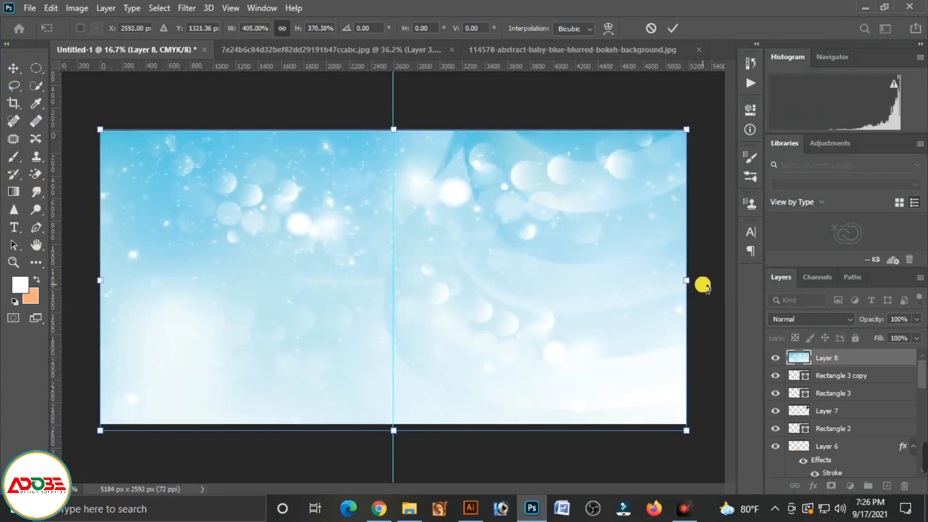
pyautogui.press('Return')
pyautogui.hotkey('ctrl', 'shift', '[')
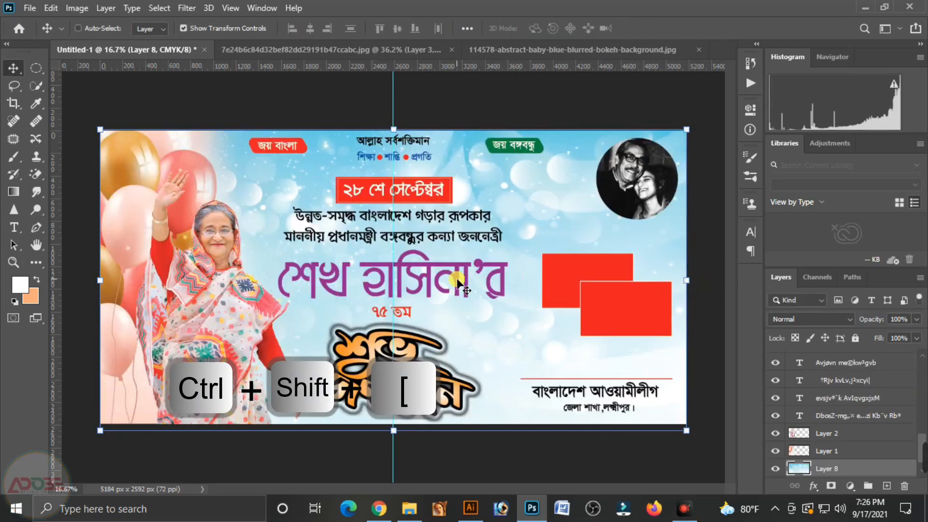
pyautogui.click(575, 118)
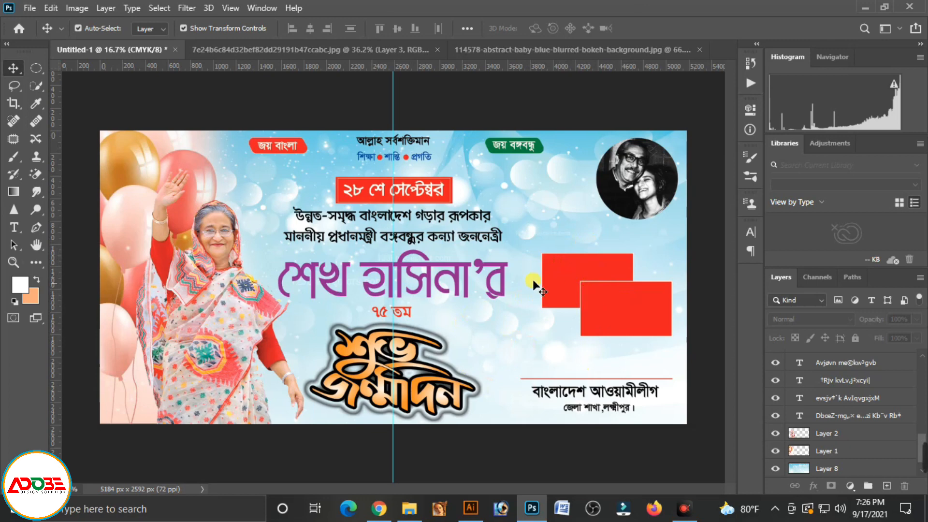
# Add a 10 px white outside stroke to the two-line black text beginning "উন্নত-সমৃদ্ধ বাংলাদেশ"
pyautogui.click(410, 239)
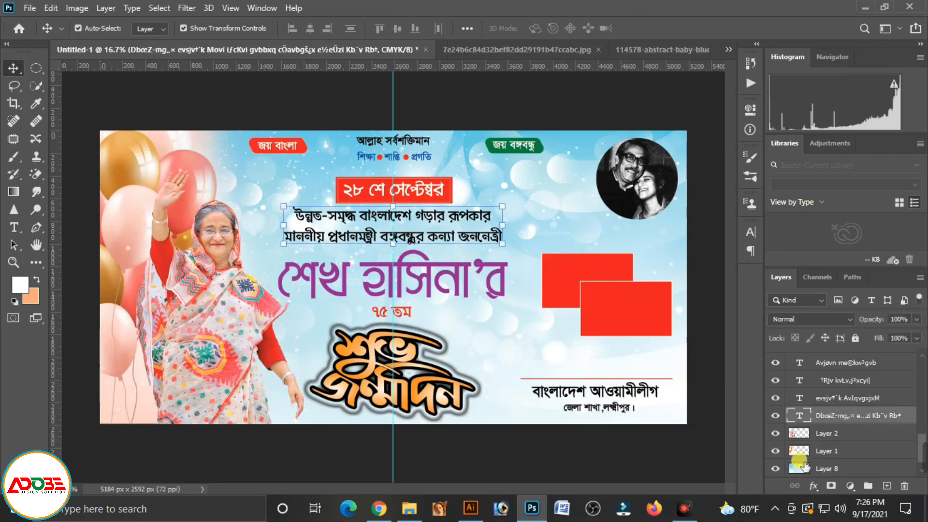
pyautogui.click(813, 485)
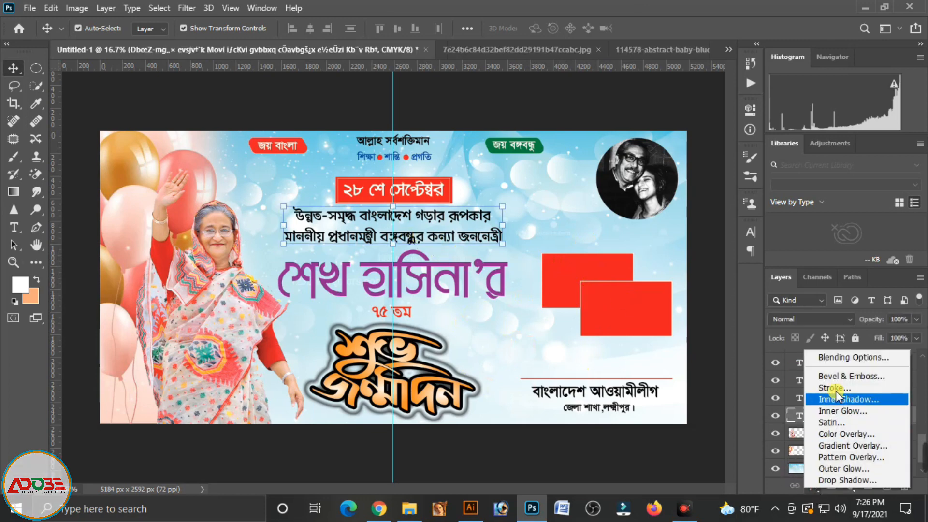
pyautogui.click(835, 389)
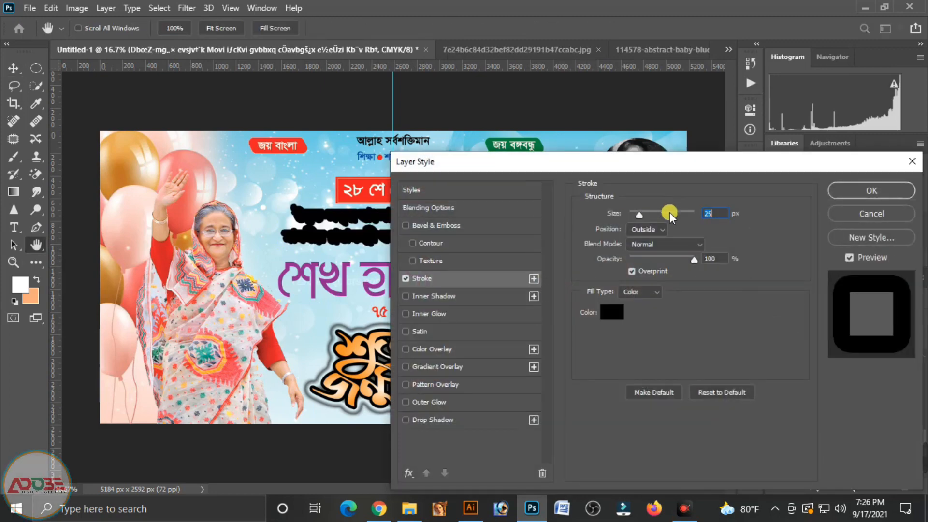
pyautogui.click(616, 312)
pyautogui.moveTo(580, 140); pyautogui.dragTo(544, 78)
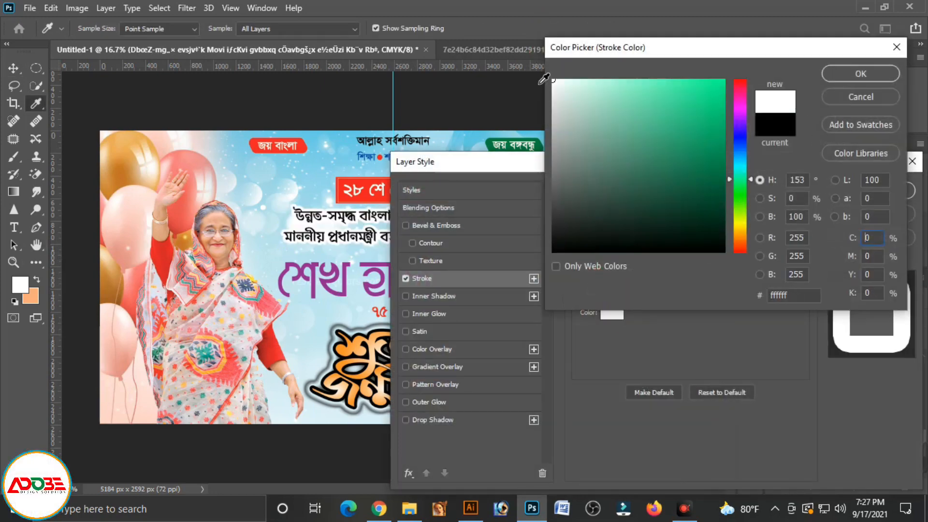
pyautogui.click(862, 72)
pyautogui.scroll(-9, 719, 219)
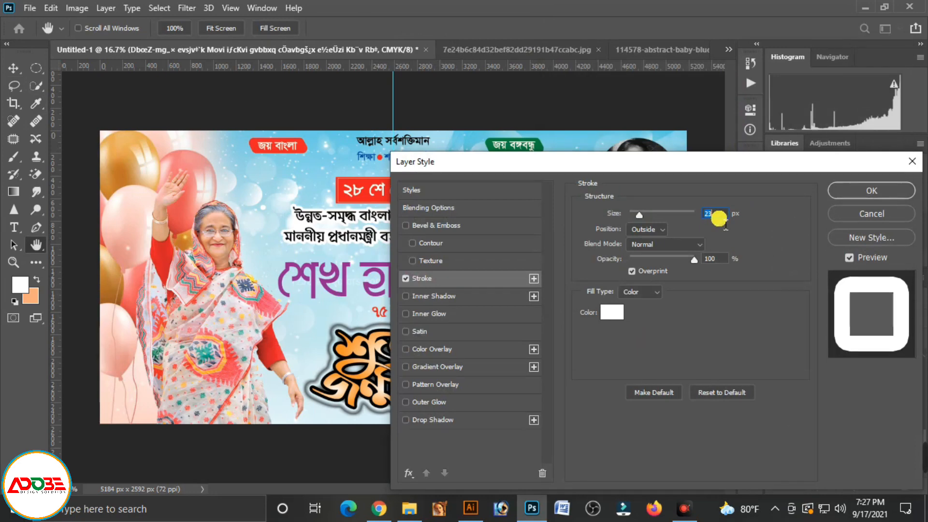
pyautogui.scroll(-4, 719, 218)
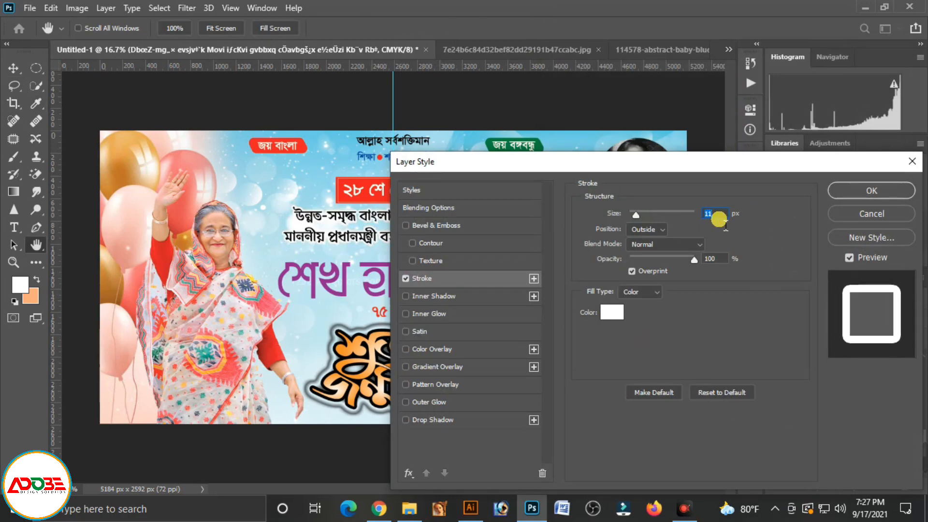
pyautogui.scroll(-1, 714, 218)
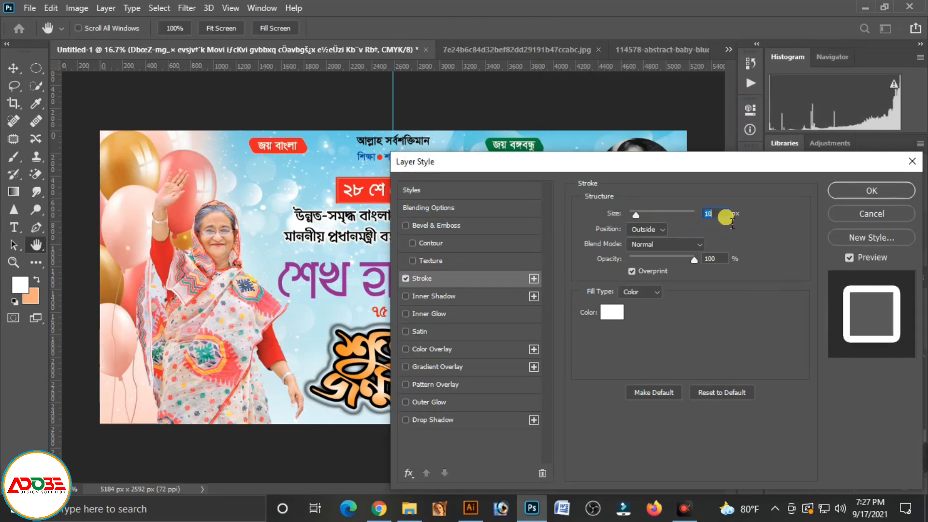
pyautogui.click(847, 191)
pyautogui.press('v')
# Add a 20 px white outside stroke to the large purple "শেখ হাসিনা'র" heading
pyautogui.click(356, 278)
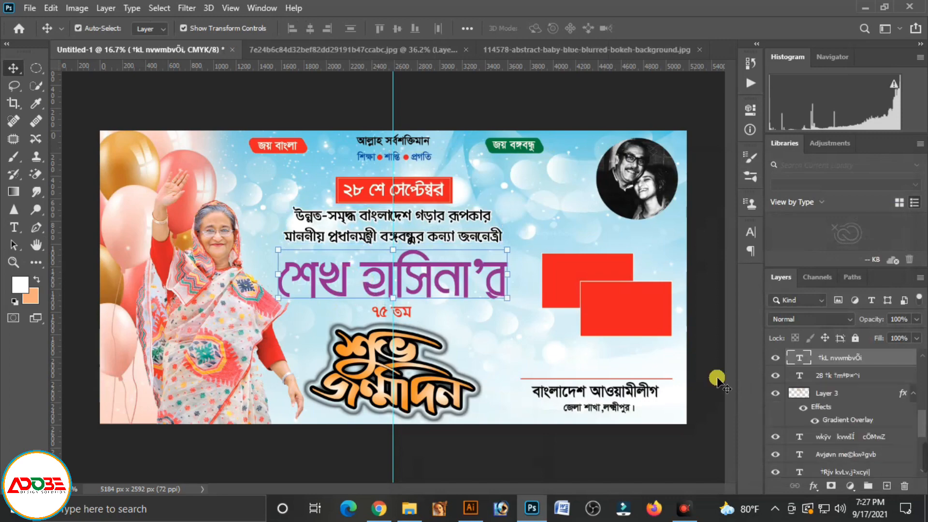
pyautogui.click(816, 489)
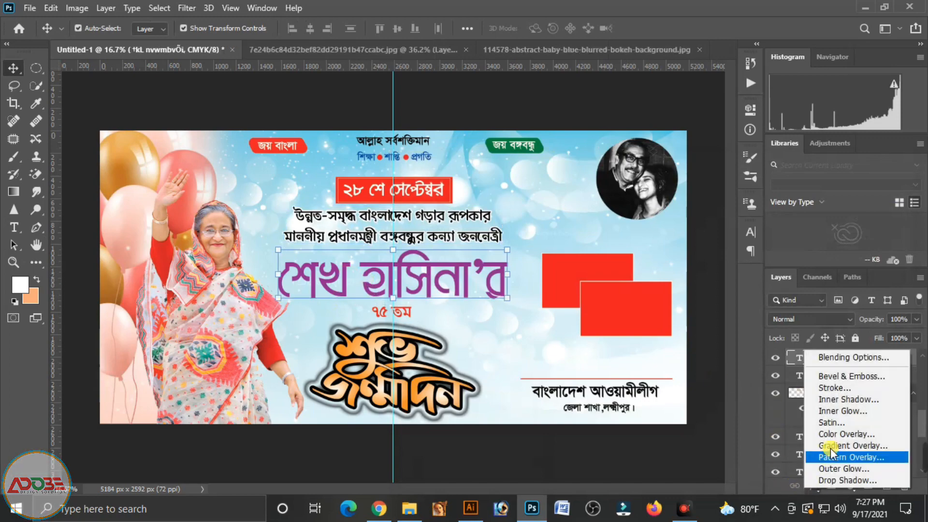
pyautogui.click(844, 389)
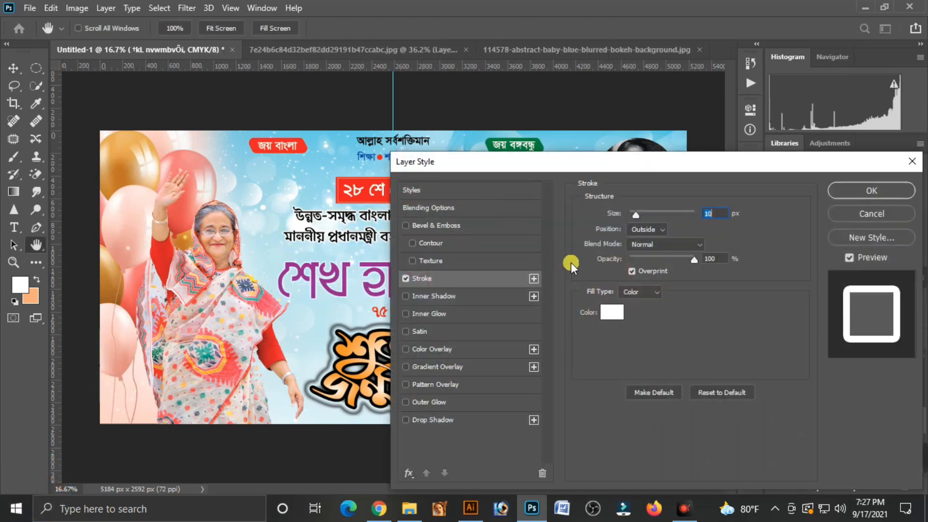
pyautogui.press('Up')
pyautogui.press('Up')
pyautogui.press('Up')
pyautogui.press('Up')
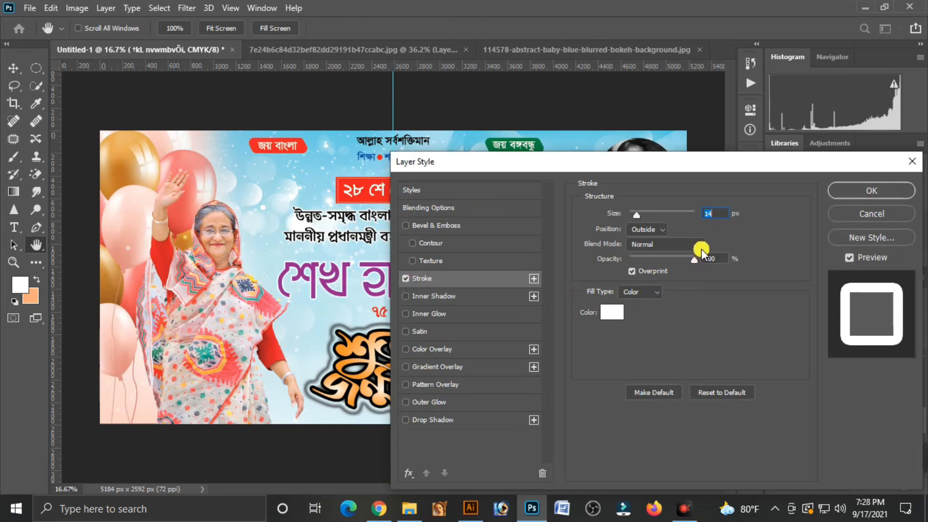
pyautogui.press('Up')
pyautogui.press('Up')
pyautogui.press('Up')
pyautogui.press('Up')
pyautogui.press('Up')
pyautogui.press('Up')
pyautogui.press('Up')
pyautogui.press('Up')
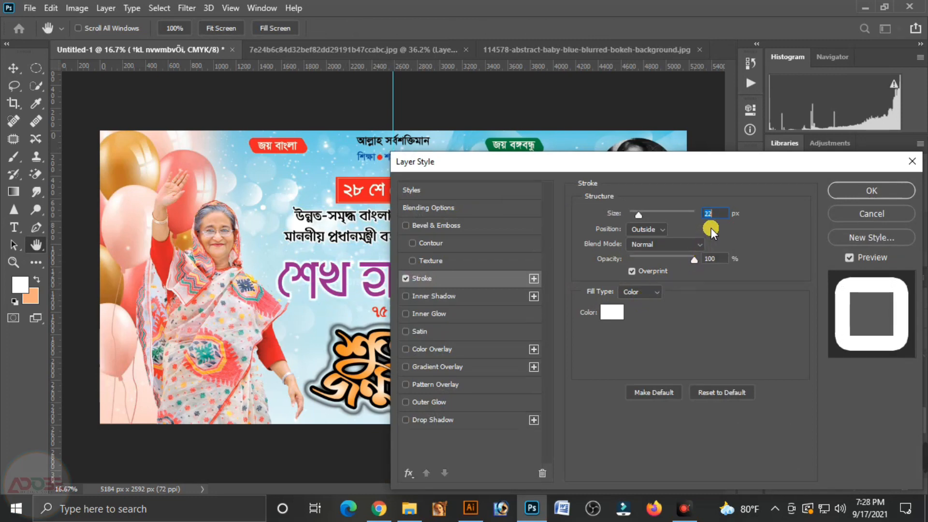
pyautogui.press('Down')
pyautogui.press('Down')
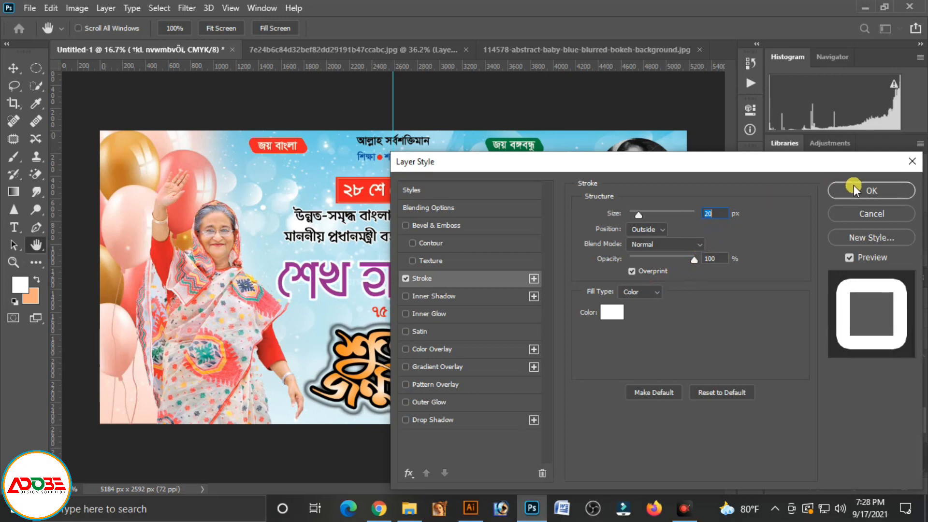
pyautogui.click(840, 196)
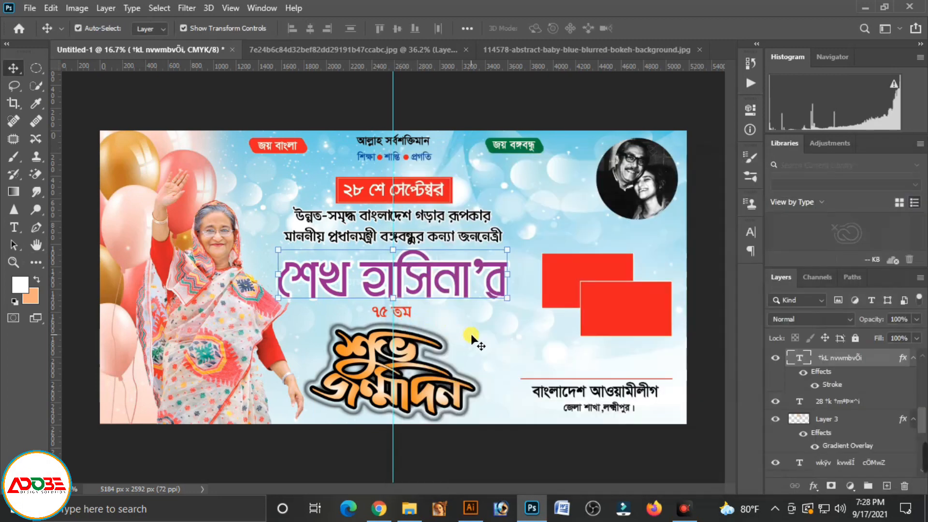
pyautogui.click(473, 337)
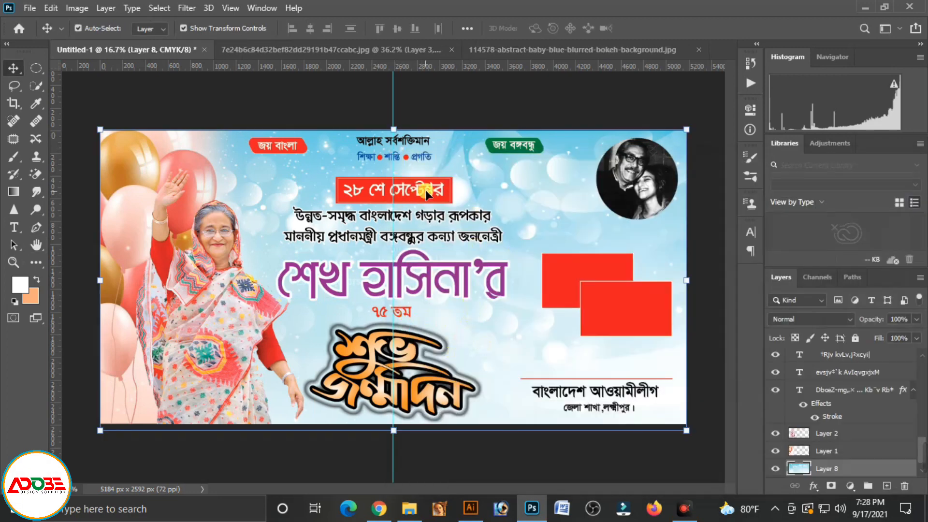
# Thicken the white stroke of the original red rectangle, the upper one of the overlapping pair
pyautogui.click(573, 295)
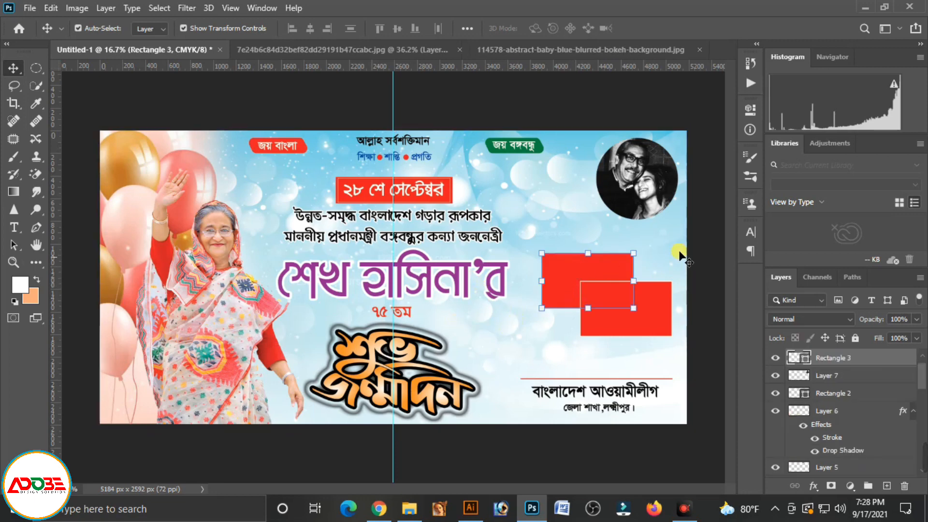
pyautogui.click(751, 110)
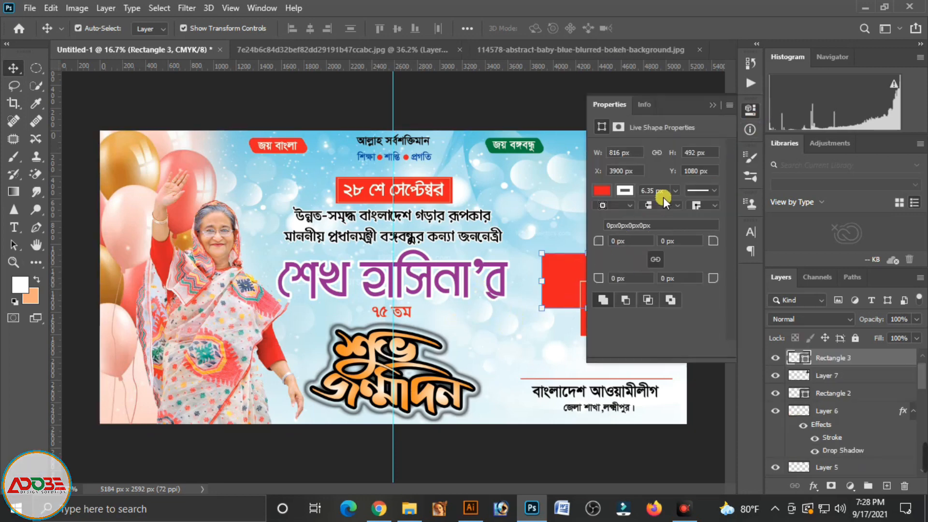
pyautogui.click(675, 190)
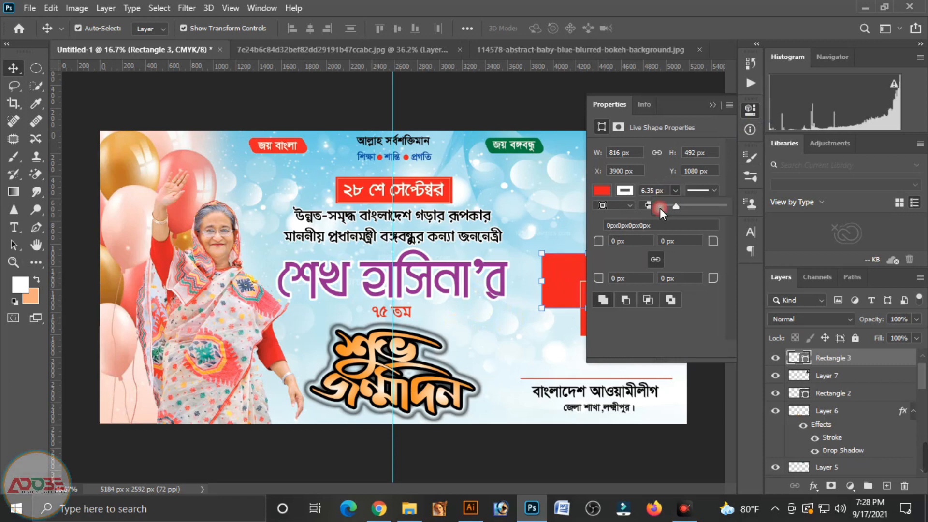
pyautogui.moveTo(660, 208)
pyautogui.mouseDown()
pyautogui.moveTo(689, 206)
pyautogui.moveTo(679, 234)
pyautogui.mouseUp()
pyautogui.click(545, 335)
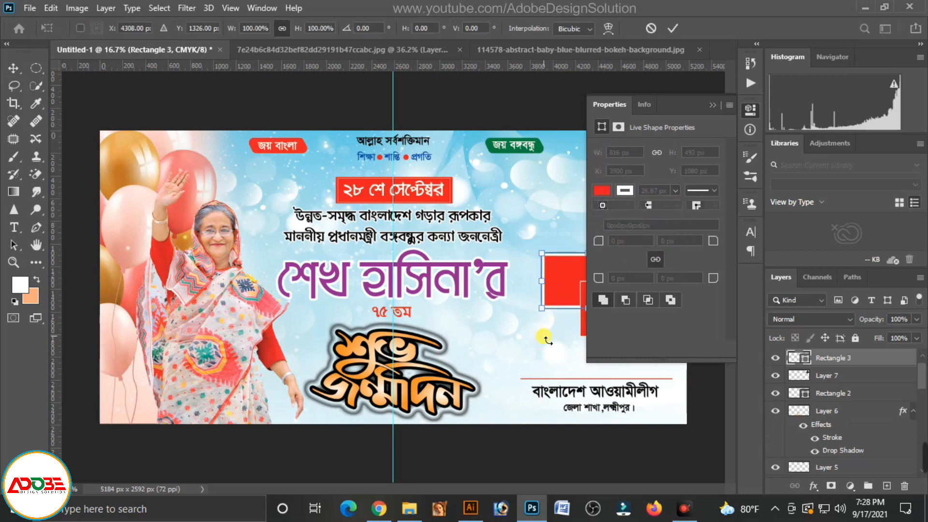
# Replace the lower red rectangle with a duplicate of the upper, thicker-stroked rectangle, overlapping its lower-right corner
pyautogui.click(569, 334)
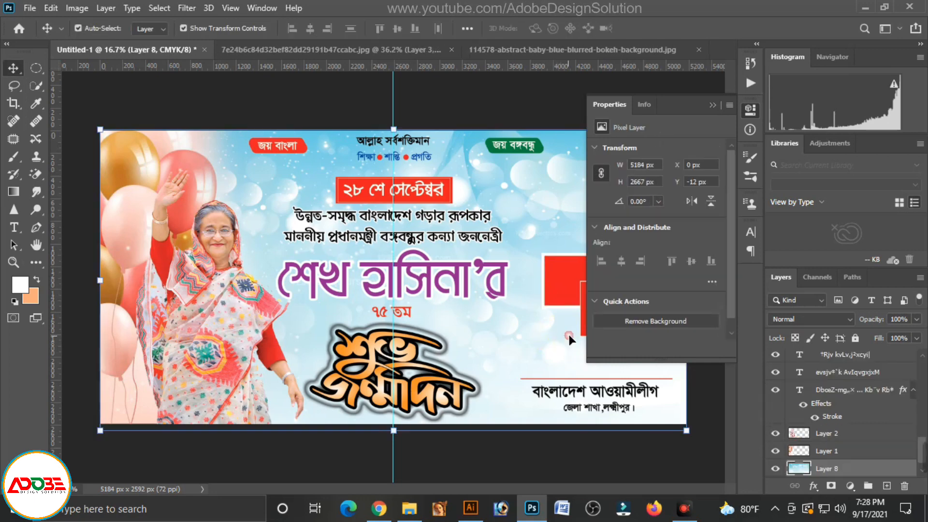
pyautogui.click(581, 312)
pyautogui.click(712, 104)
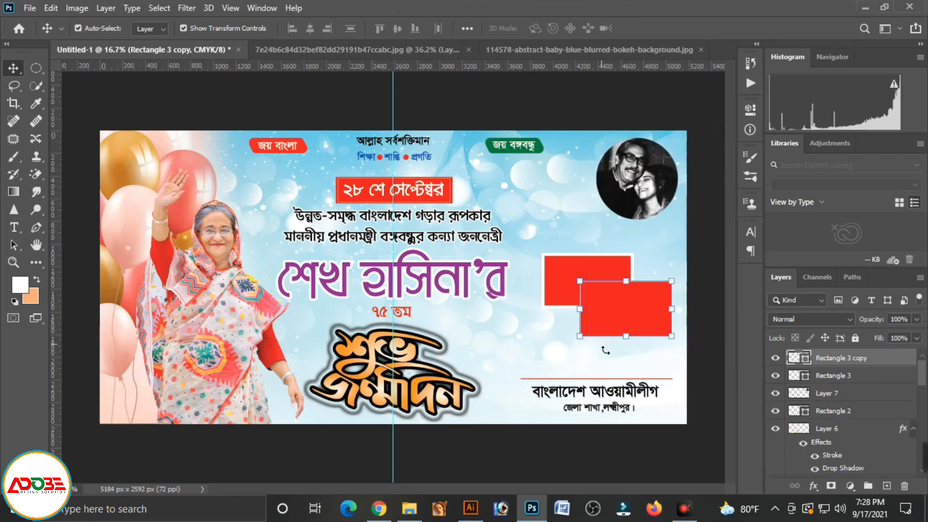
pyautogui.press('Delete')
pyautogui.moveTo(580, 285); pyautogui.dragTo(613, 315)
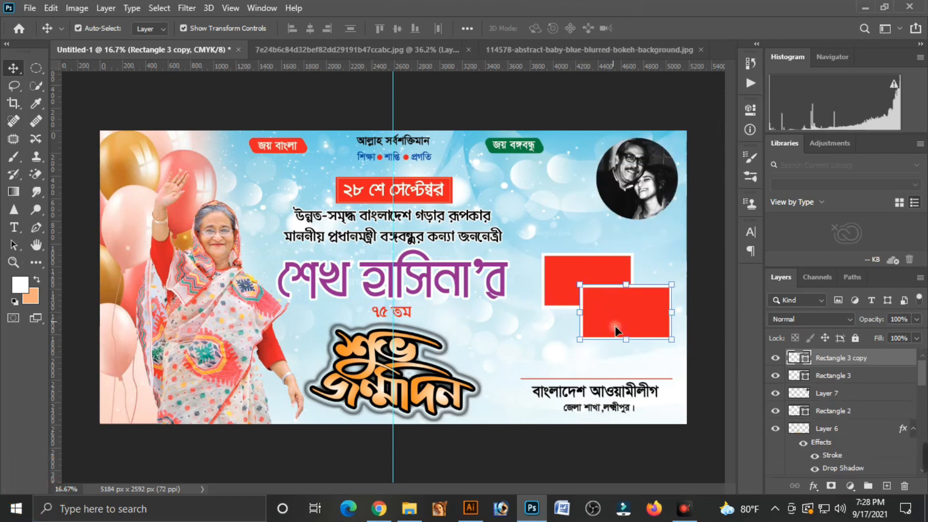
pyautogui.click(658, 266)
# Scale both overlapping red rectangles together to 104.68%
pyautogui.click(622, 323)
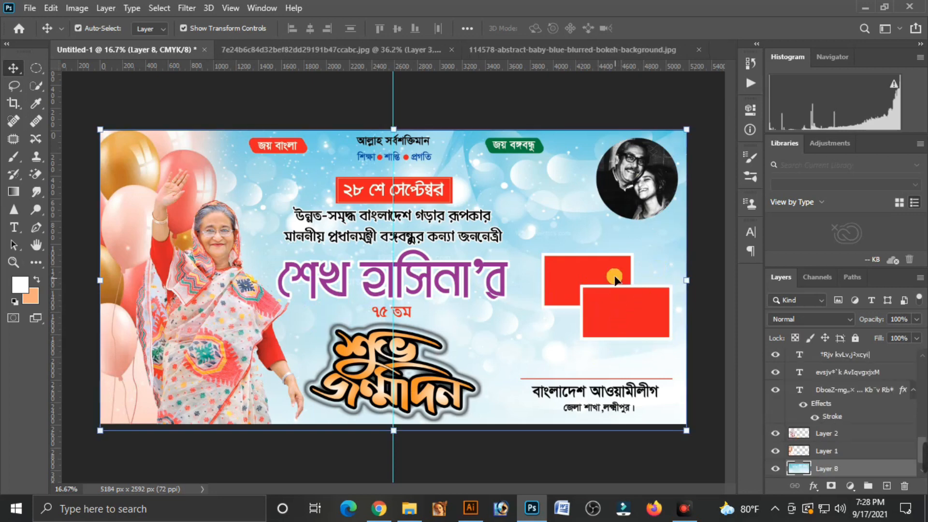
pyautogui.hotkey('ctrl', 't')
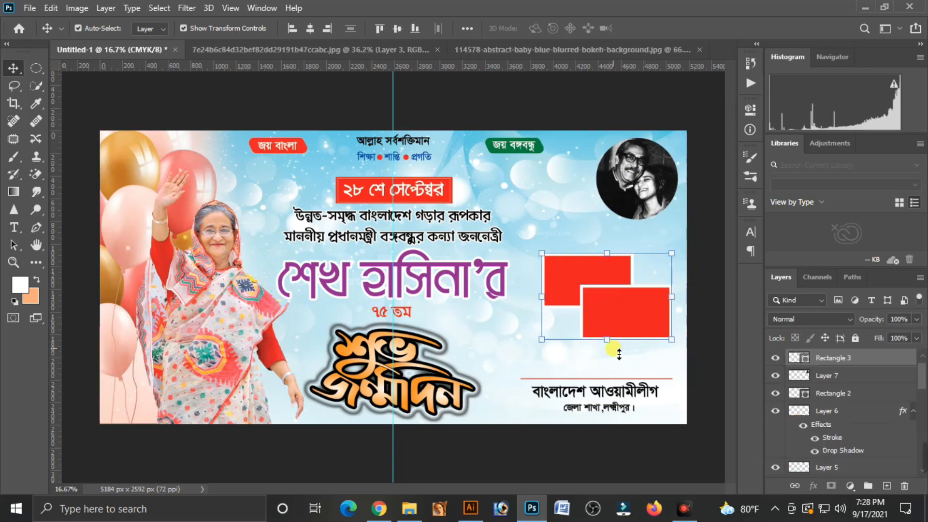
pyautogui.moveTo(612, 351); pyautogui.dragTo(612, 354)
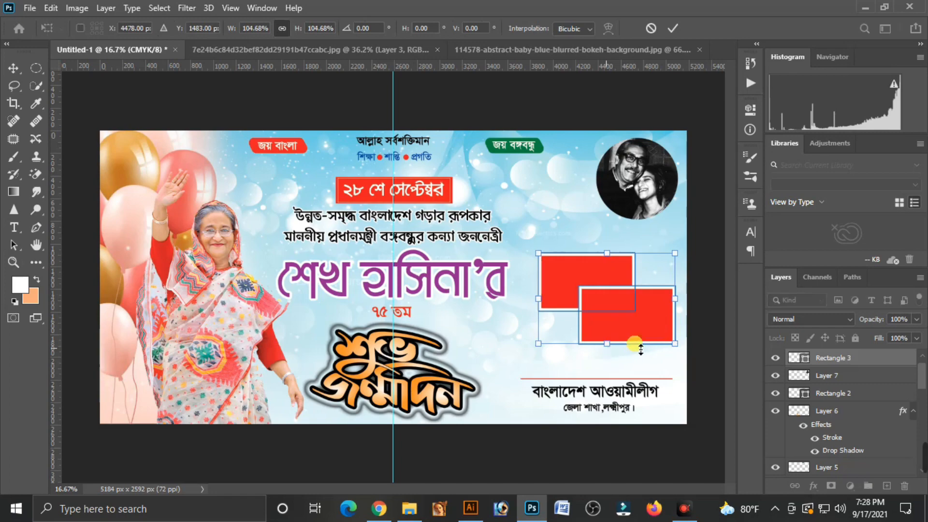
pyautogui.press('Return')
pyautogui.click(651, 234)
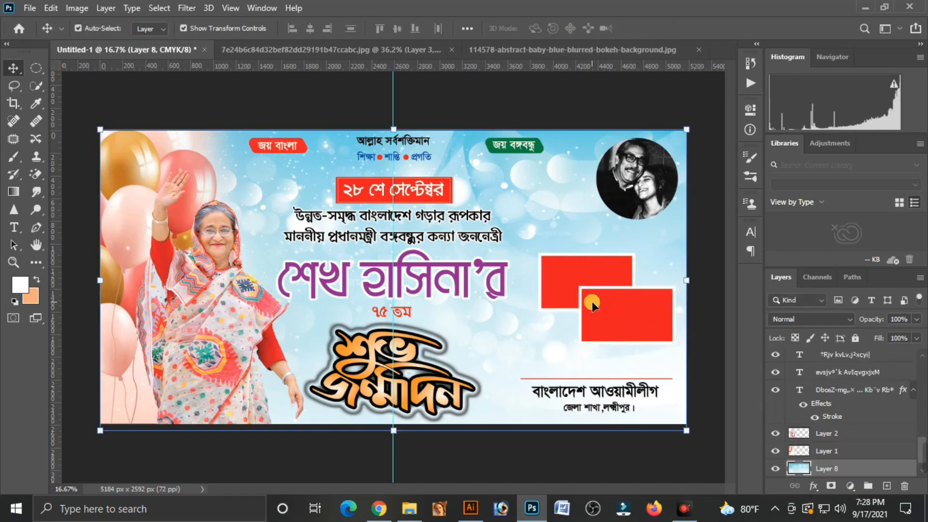
# Open the "resize" family photo from New folder (3), place it over the banner's upper red rectangle, and bring it to the front
pyautogui.click(862, 7)
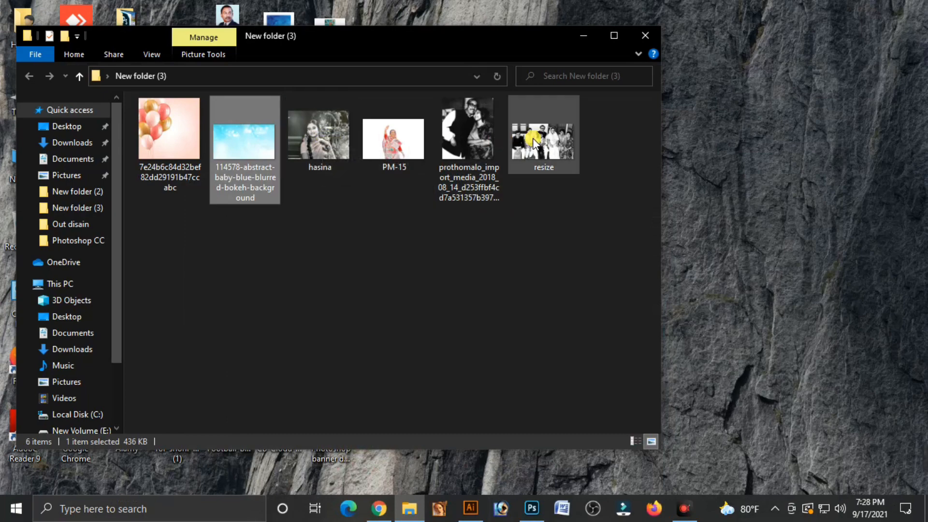
pyautogui.moveTo(534, 143); pyautogui.dragTo(721, 46)
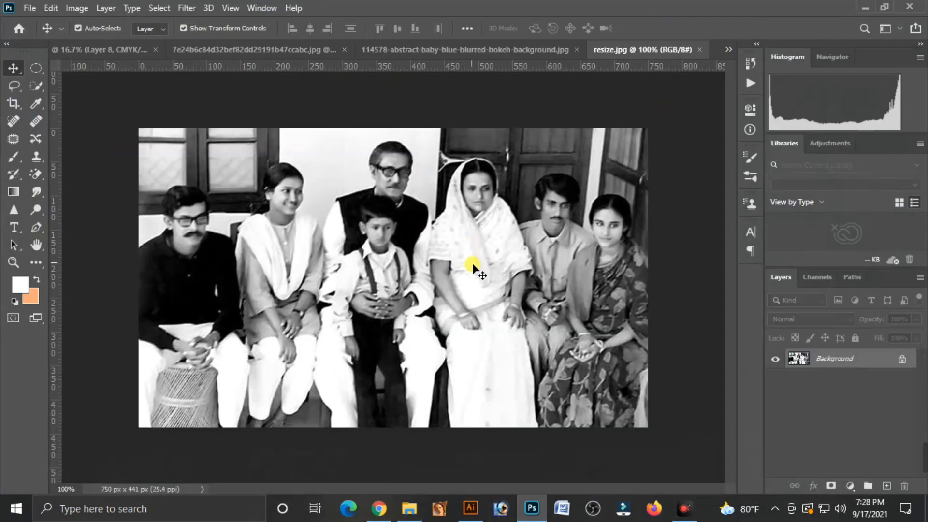
pyautogui.moveTo(118, 91); pyautogui.dragTo(594, 279)
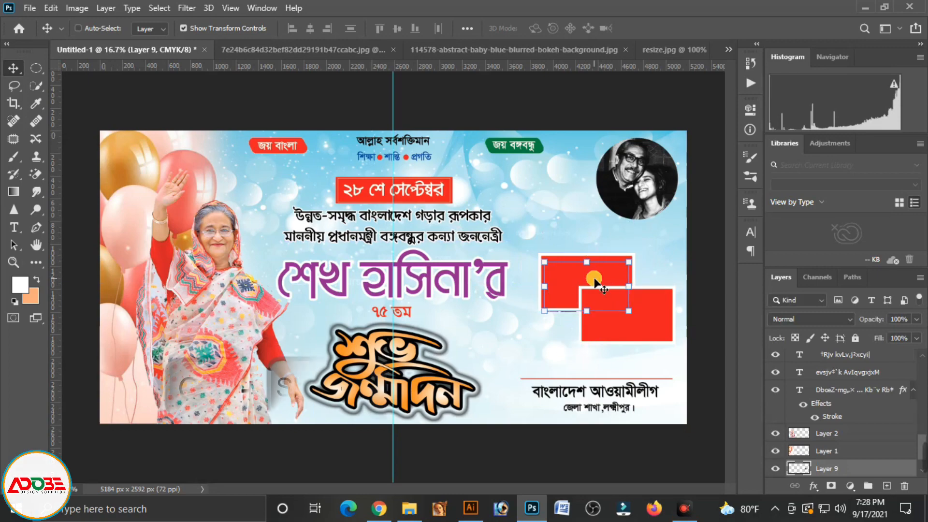
pyautogui.hotkey('ctrl', 'shift', ']')
# Stretch the family photo to fill the upper white frame, and bring the lower red rectangle in front of it
pyautogui.moveTo(519, 234); pyautogui.dragTo(613, 237)
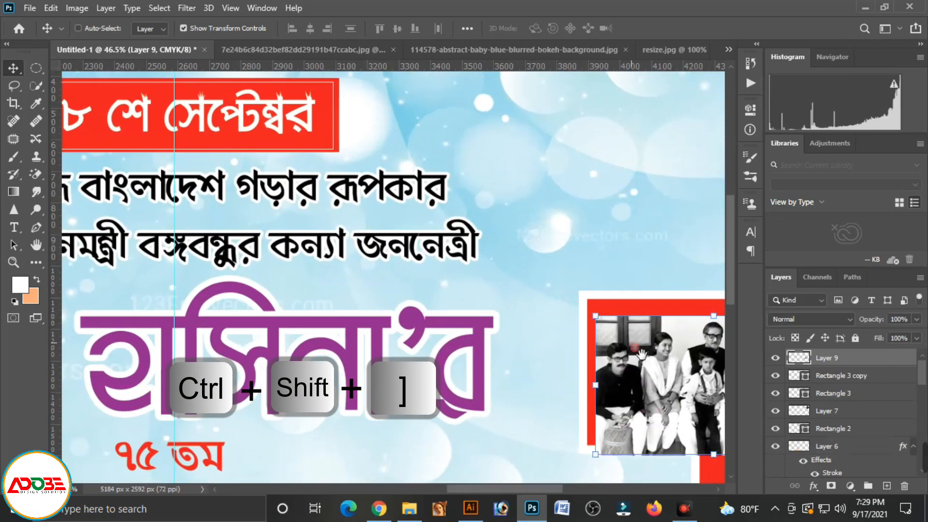
pyautogui.moveTo(678, 361); pyautogui.dragTo(371, 236)
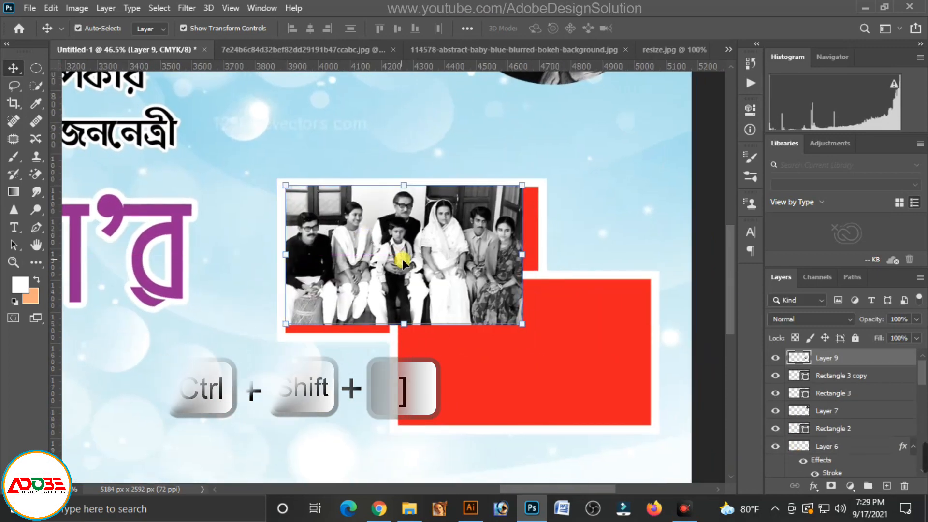
pyautogui.hotkey('ctrl', 't')
pyautogui.moveTo(535, 264)
pyautogui.mouseDown()
pyautogui.moveTo(549, 263)
pyautogui.moveTo(538, 261)
pyautogui.mouseUp()
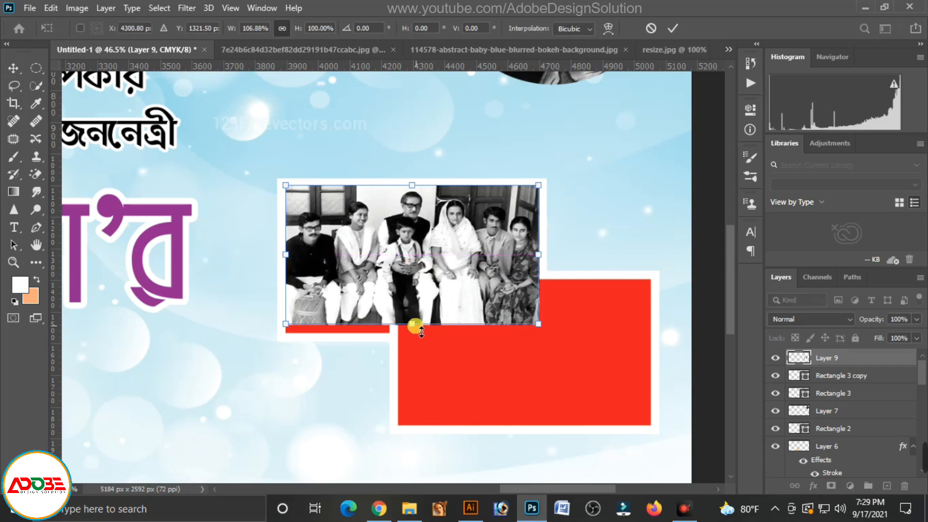
pyautogui.moveTo(413, 325); pyautogui.dragTo(419, 334)
pyautogui.press('Return')
pyautogui.click(592, 395)
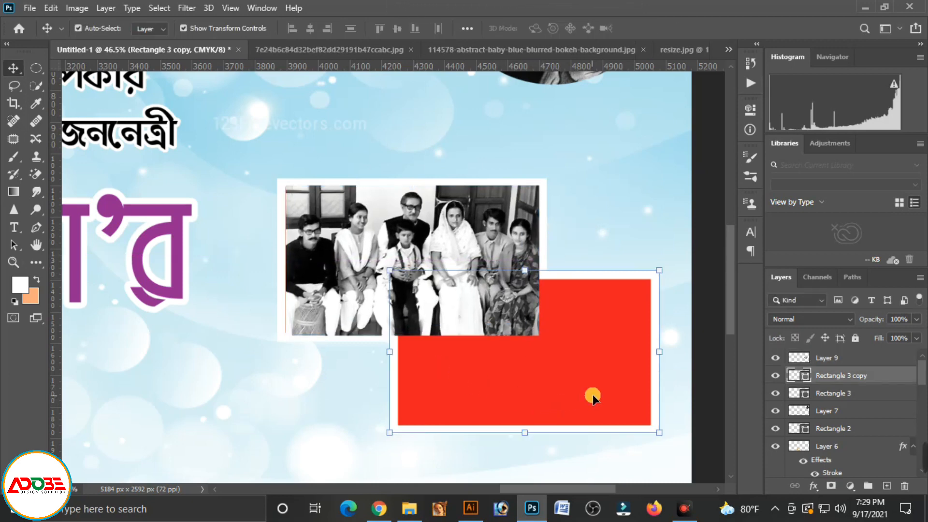
pyautogui.hotkey('ctrl', ']')
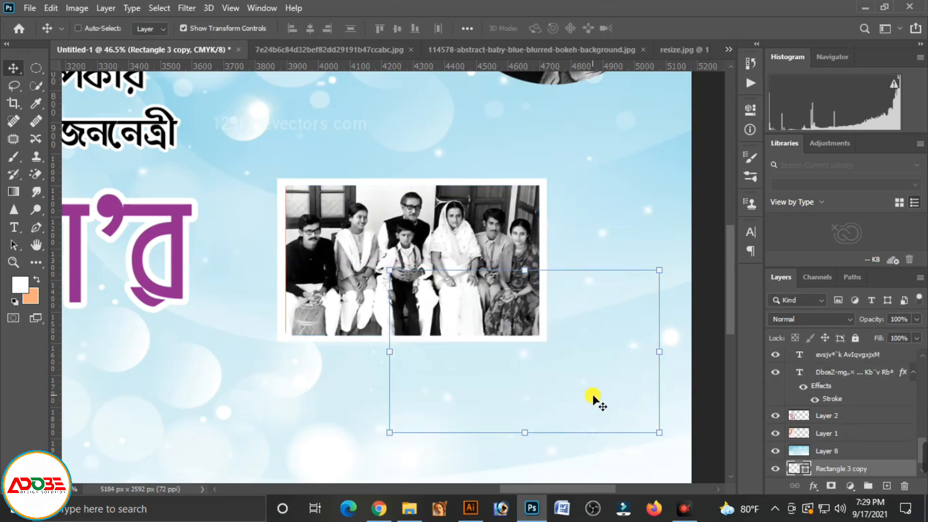
# Open the "hasina" photo from the image folder and close the resize and bokeh background documents
pyautogui.click(867, 7)
pyautogui.moveTo(319, 135); pyautogui.dragTo(718, 48)
pyautogui.click(536, 48)
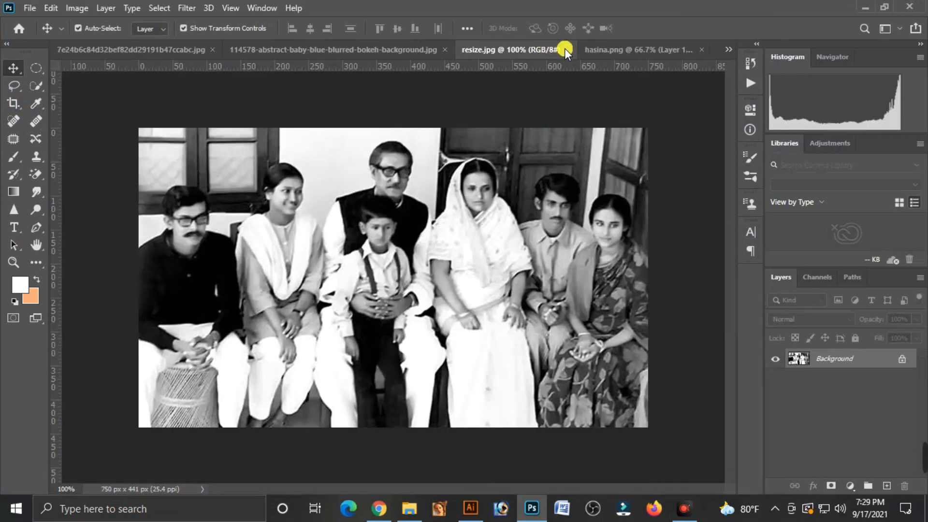
pyautogui.click(565, 48)
pyautogui.click(544, 49)
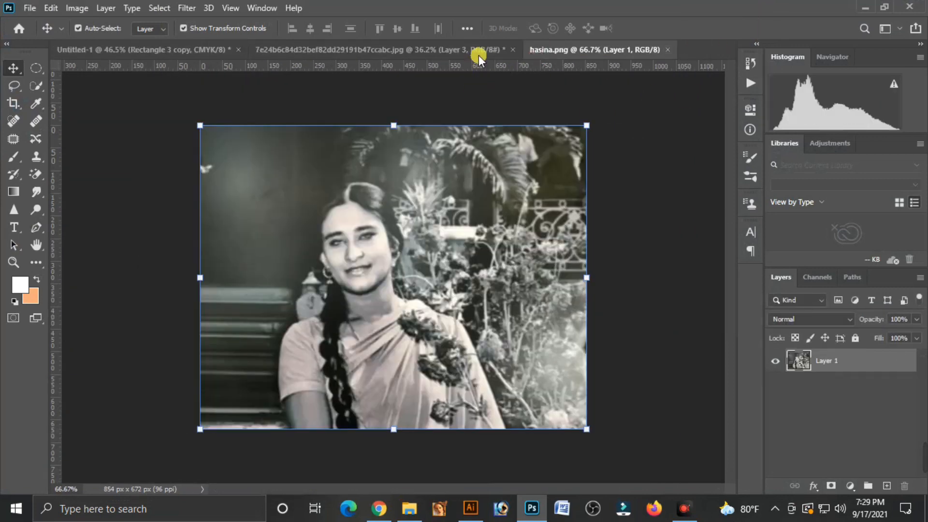
# Place the hasina photo over the lower red rectangle and scale it to 94.07% width and 71.18% height
pyautogui.moveTo(502, 241); pyautogui.dragTo(544, 352)
pyautogui.moveTo(423, 270); pyautogui.dragTo(492, 337)
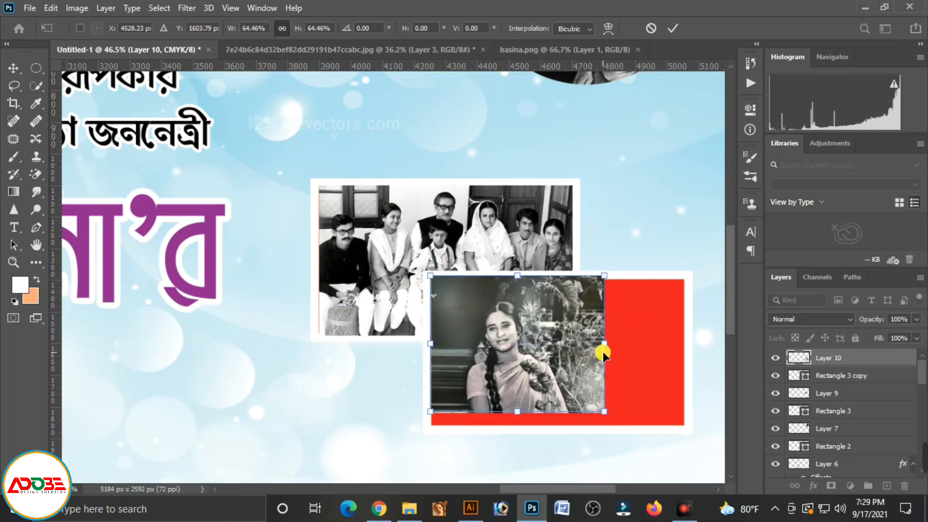
pyautogui.moveTo(602, 351); pyautogui.dragTo(694, 356)
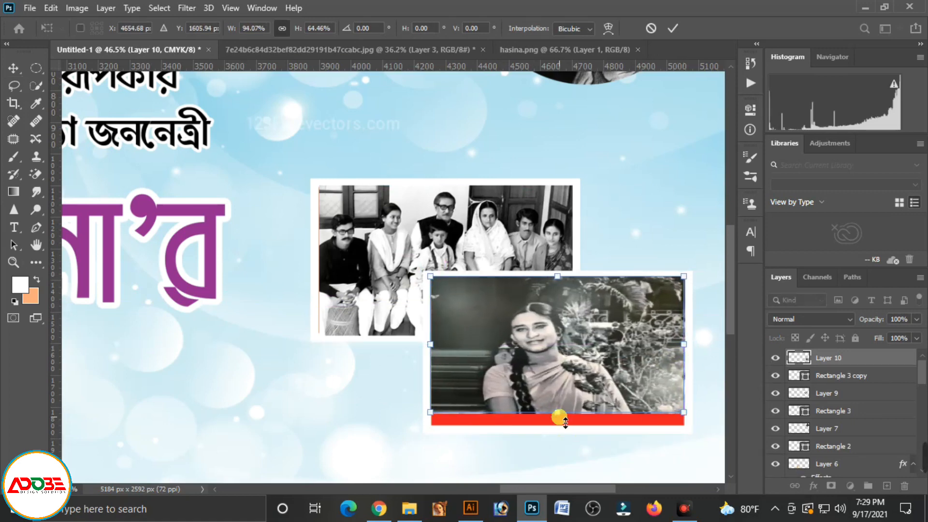
pyautogui.moveTo(566, 420); pyautogui.dragTo(561, 436)
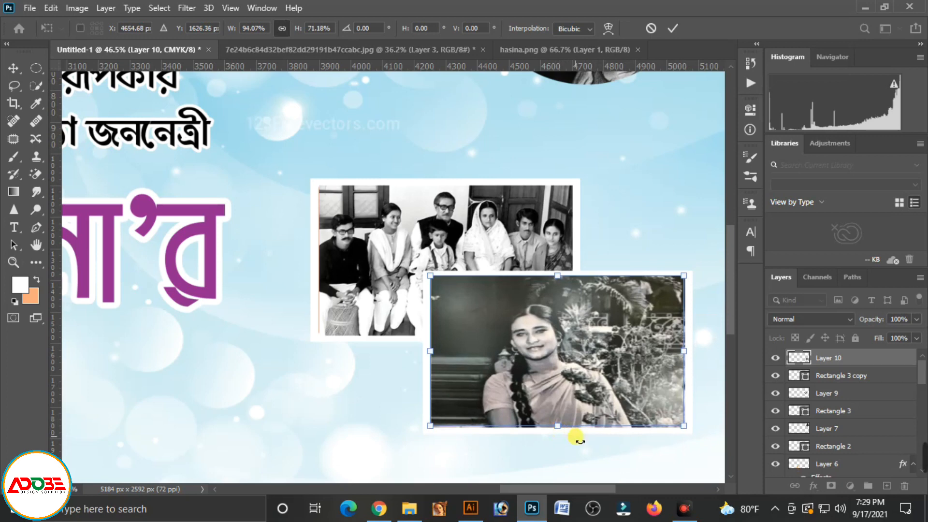
pyautogui.press('Return')
# Fine-tune the edges of the hasina photo so it fits exactly inside the lower white frame
pyautogui.moveTo(566, 282); pyautogui.dragTo(562, 287)
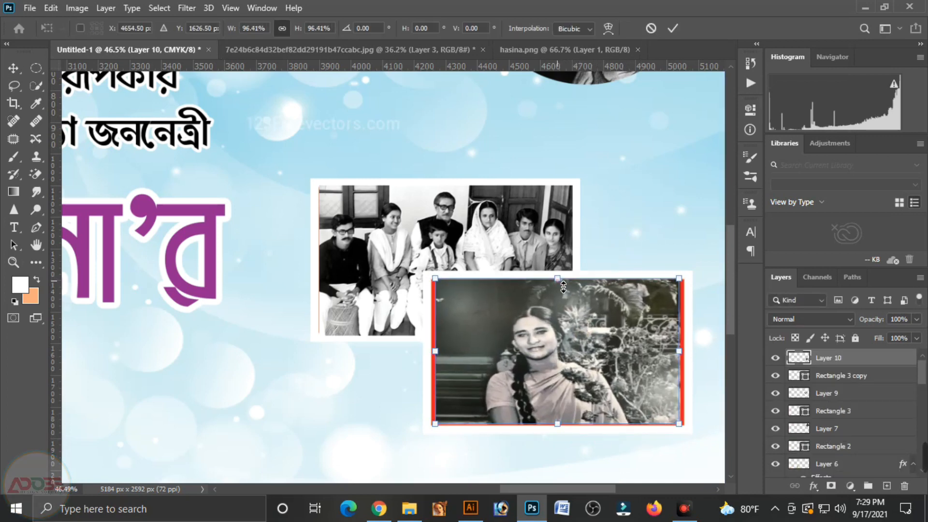
pyautogui.moveTo(682, 354); pyautogui.dragTo(687, 356)
pyautogui.moveTo(444, 361); pyautogui.dragTo(439, 361)
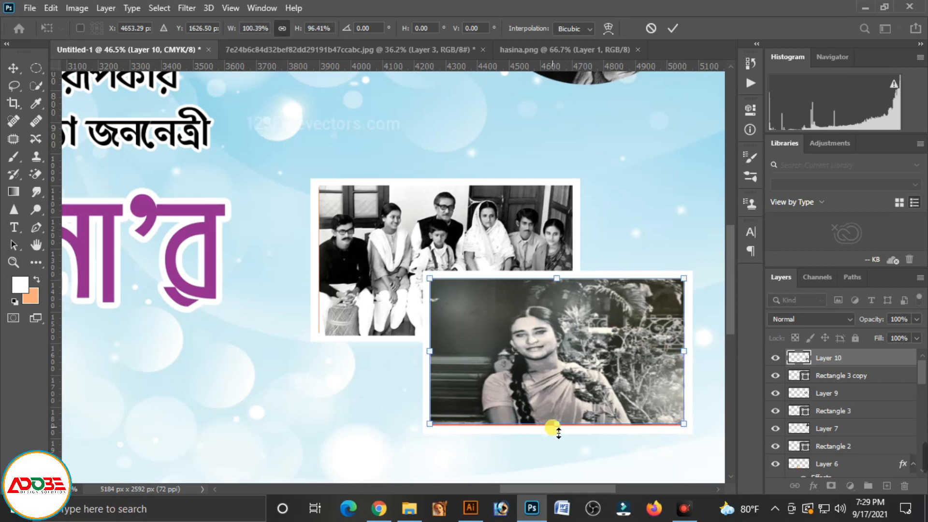
pyautogui.moveTo(556, 427); pyautogui.dragTo(556, 430)
pyautogui.click(574, 441)
# Add a Multiply drop shadow with 89% opacity and a linear contour to the lower photo frame
pyautogui.click(691, 277)
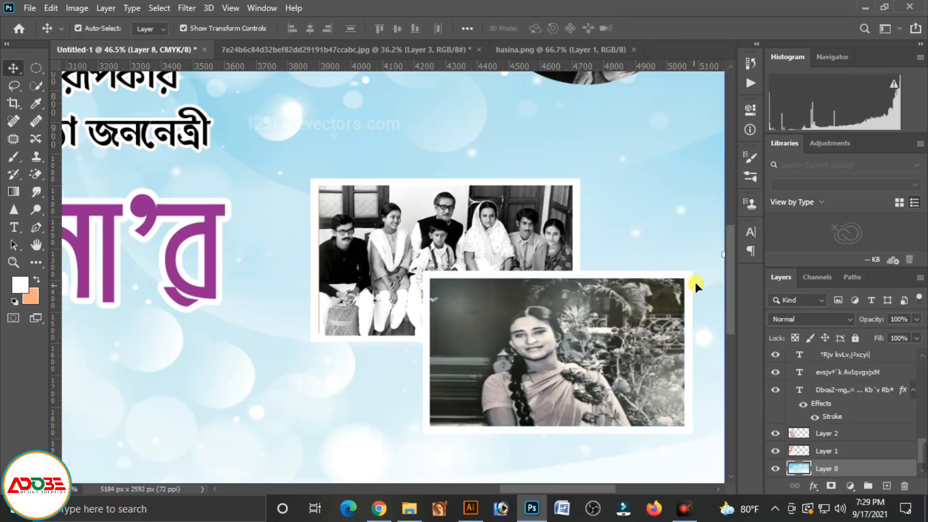
pyautogui.click(688, 290)
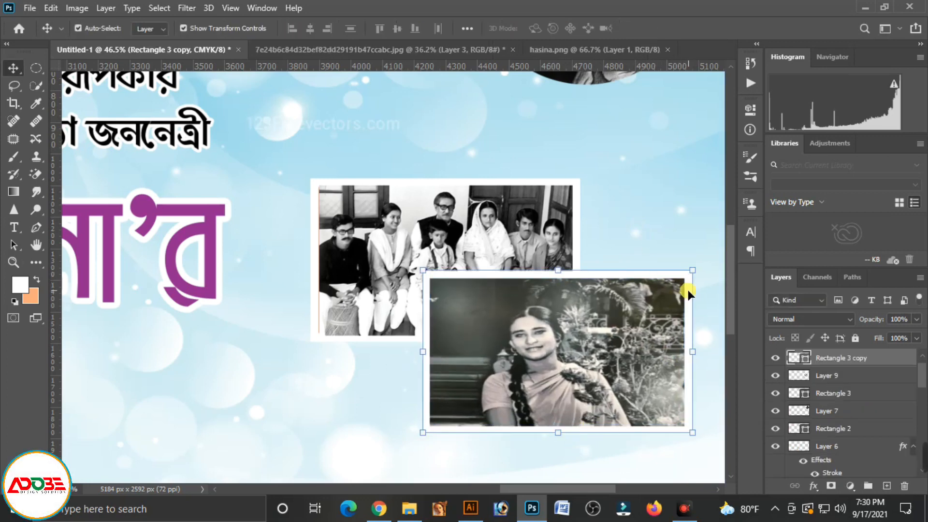
pyautogui.click(825, 485)
pyautogui.click(845, 480)
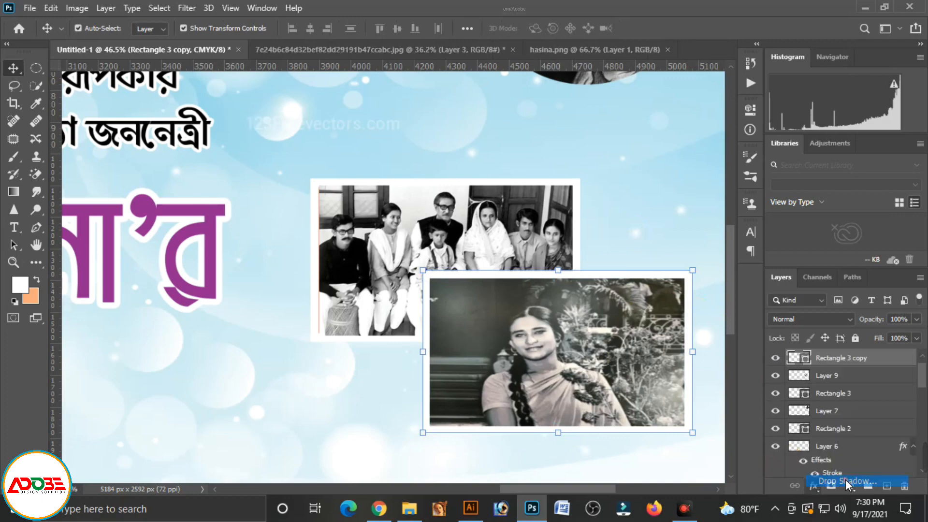
pyautogui.moveTo(642, 168); pyautogui.dragTo(834, 152)
pyautogui.click(596, 405)
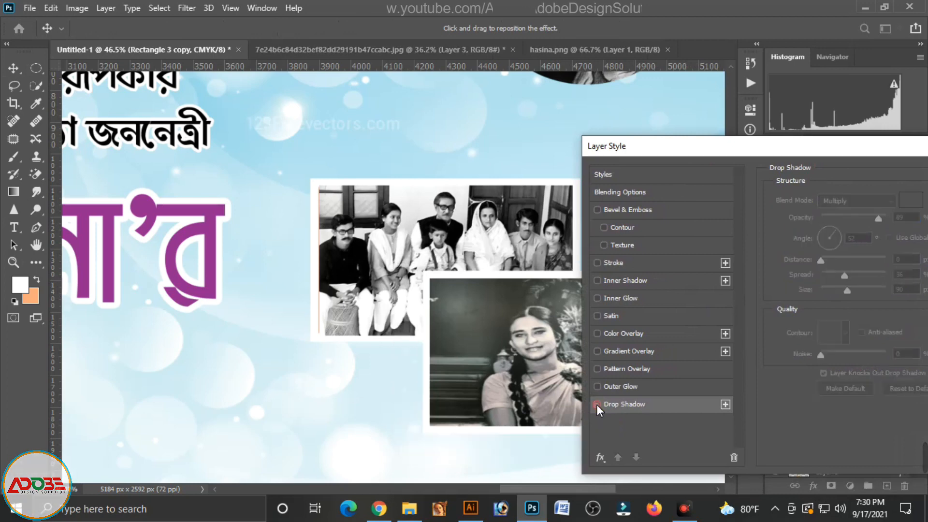
pyautogui.click(597, 405)
pyautogui.click(845, 332)
pyautogui.click(762, 363)
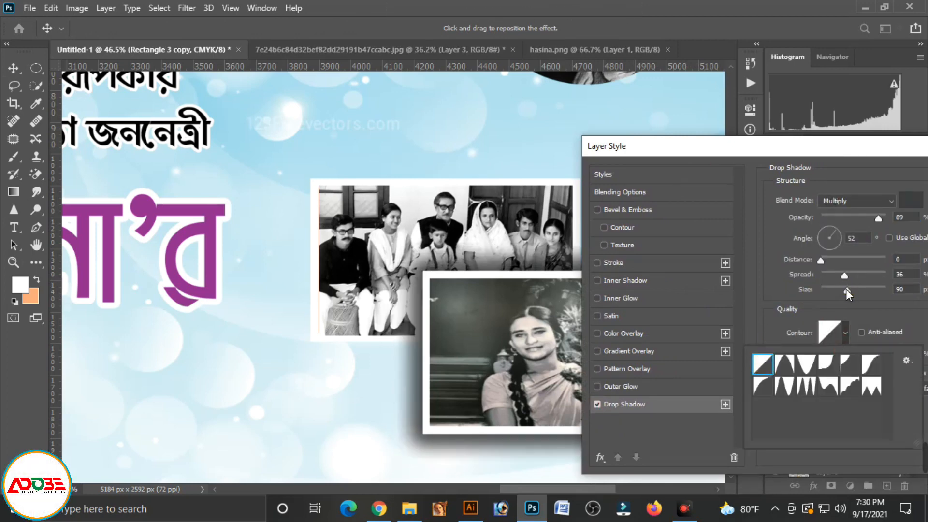
# Set the lower frame's drop shadow to 15% spread and 35 px size
pyautogui.moveTo(845, 289); pyautogui.dragTo(832, 274)
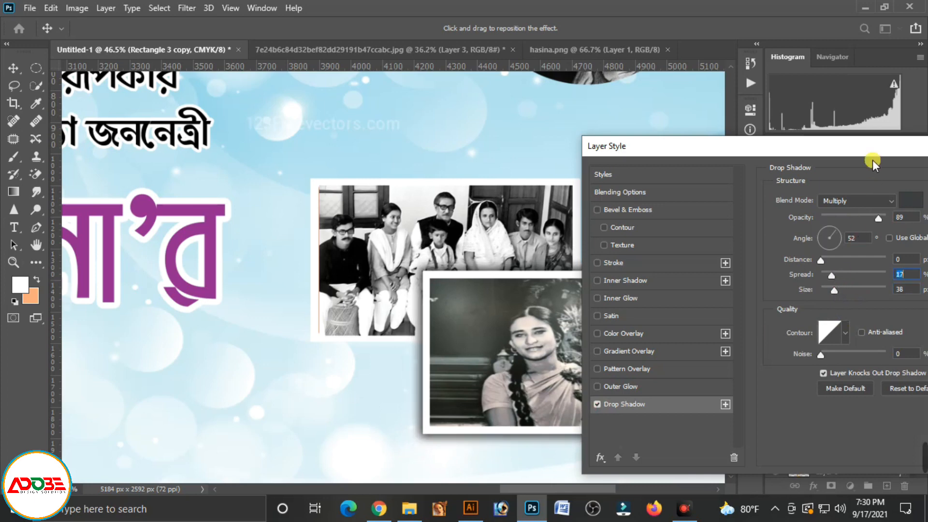
pyautogui.moveTo(892, 156); pyautogui.dragTo(776, 146)
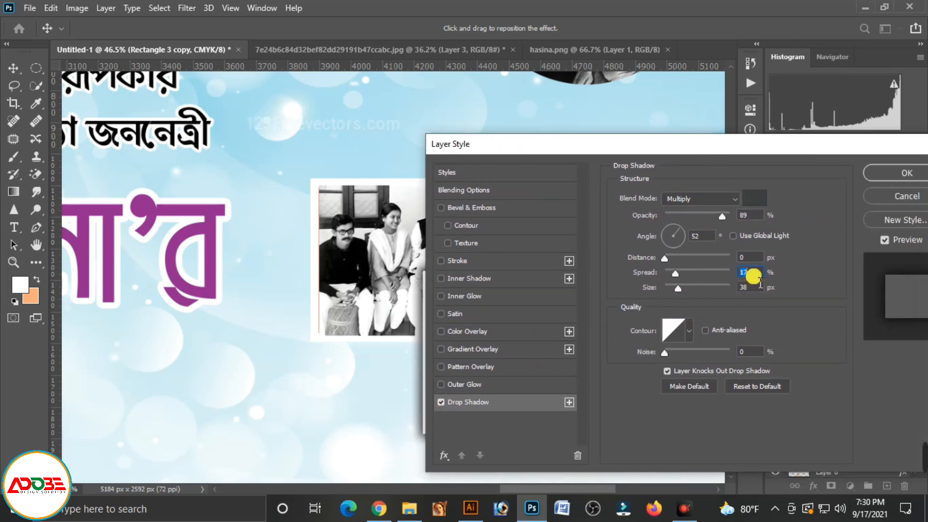
pyautogui.write('15')
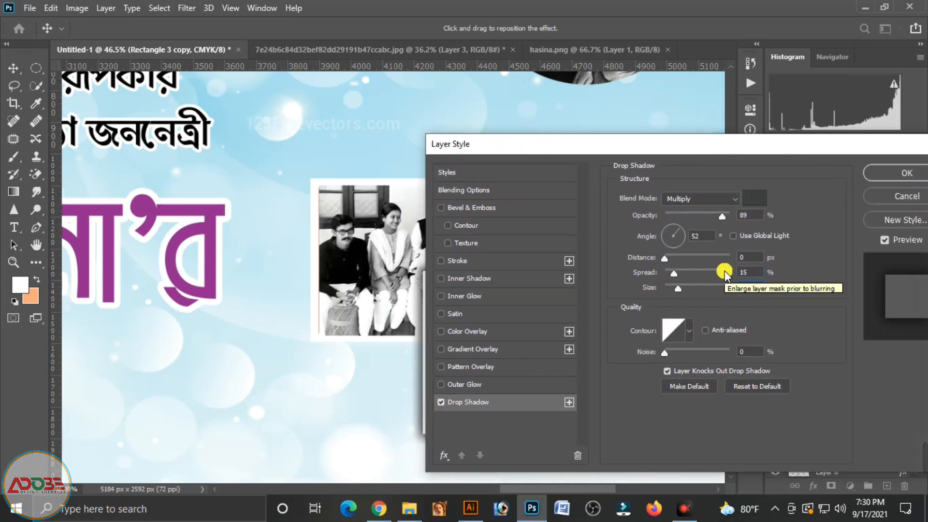
pyautogui.write('35')
pyautogui.press('Tab')
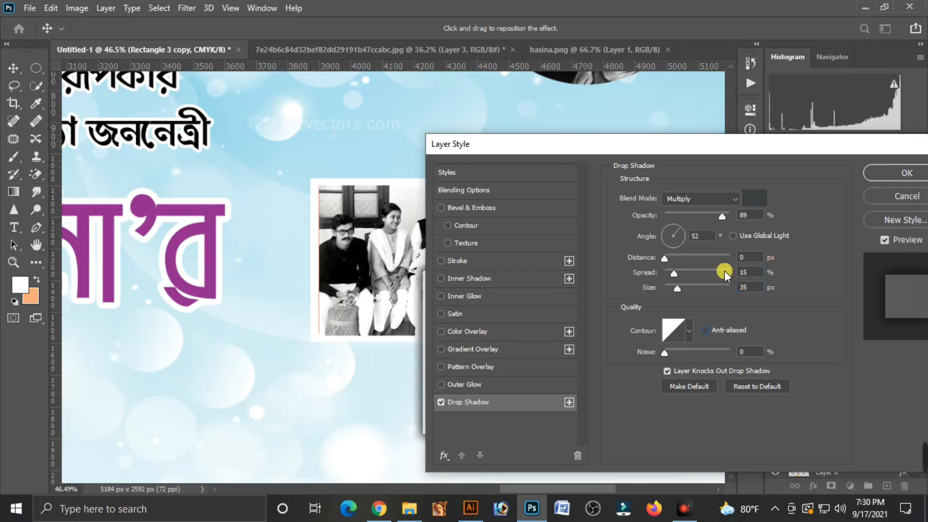
pyautogui.click(904, 173)
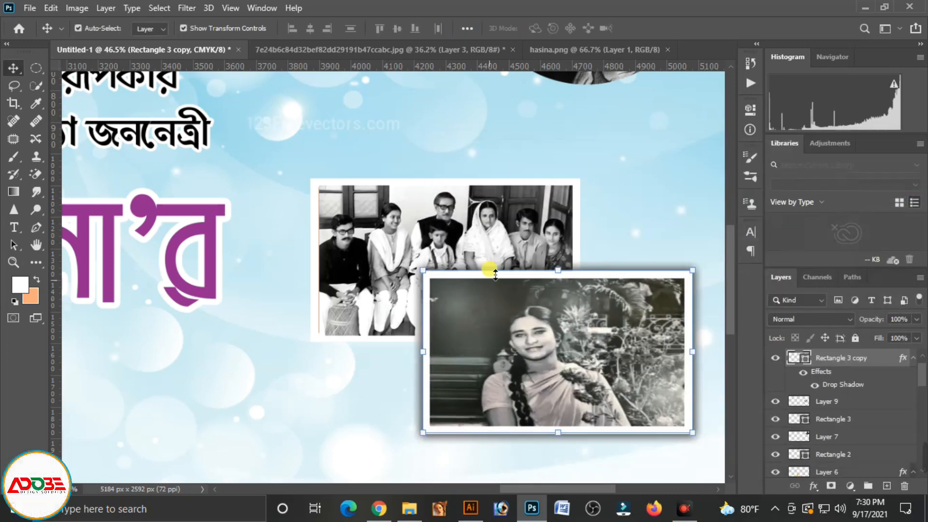
# Add a Multiply drop shadow to the upper photo frame with 89% opacity, 0 px distance, 15% spread and 35 px size
pyautogui.click(574, 180)
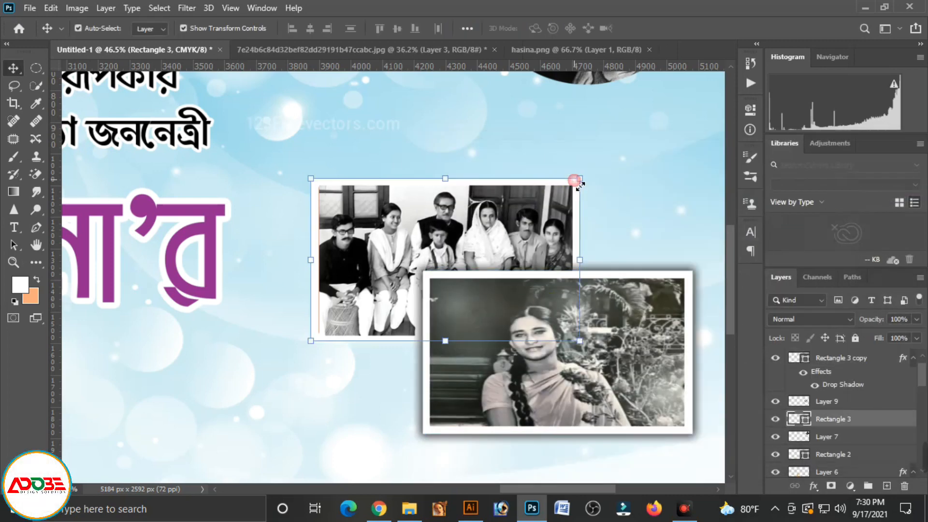
pyautogui.click(812, 486)
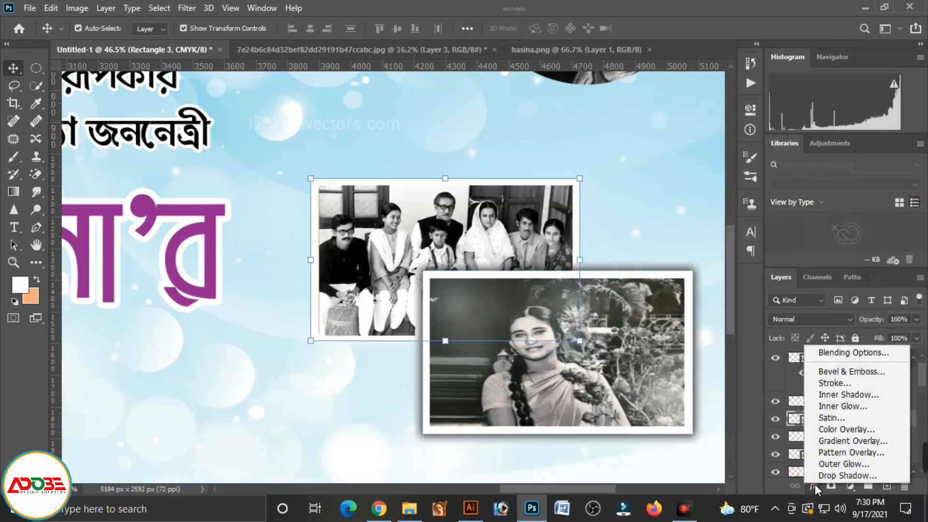
pyautogui.click(847, 476)
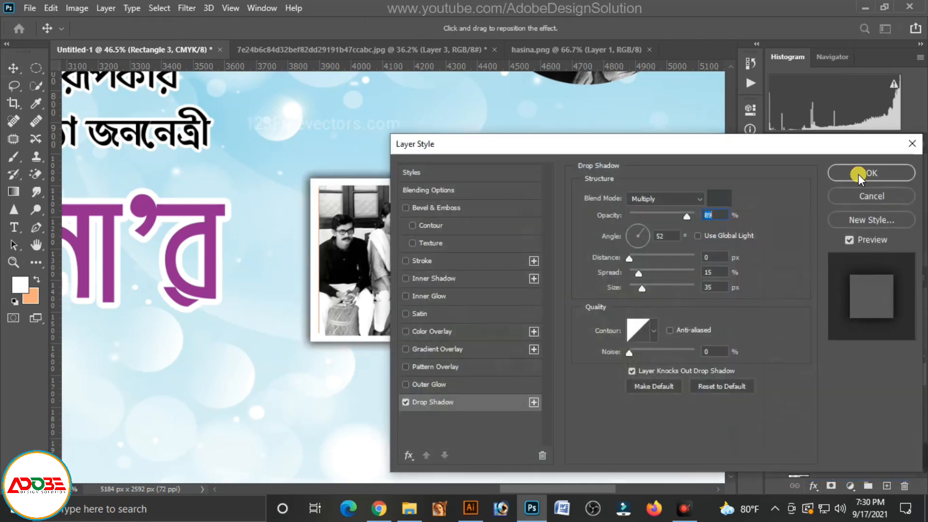
pyautogui.click(858, 173)
pyautogui.click(715, 181)
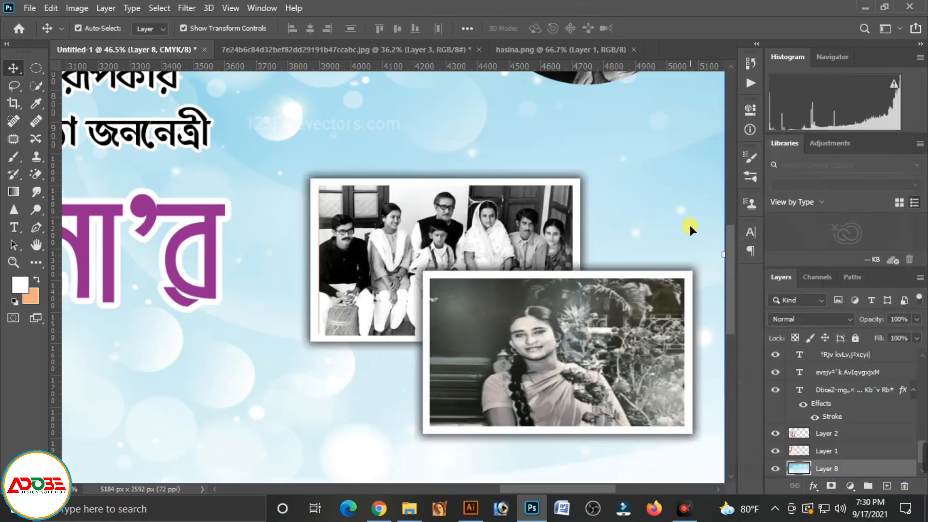
# Remove the vertical center guide from the banner
pyautogui.hotkey('ctrl', '-')
pyautogui.hotkey('ctrl', '-')
pyautogui.hotkey('ctrl', '-')
pyautogui.hotkey('ctrl', '-')
pyautogui.click(651, 246)
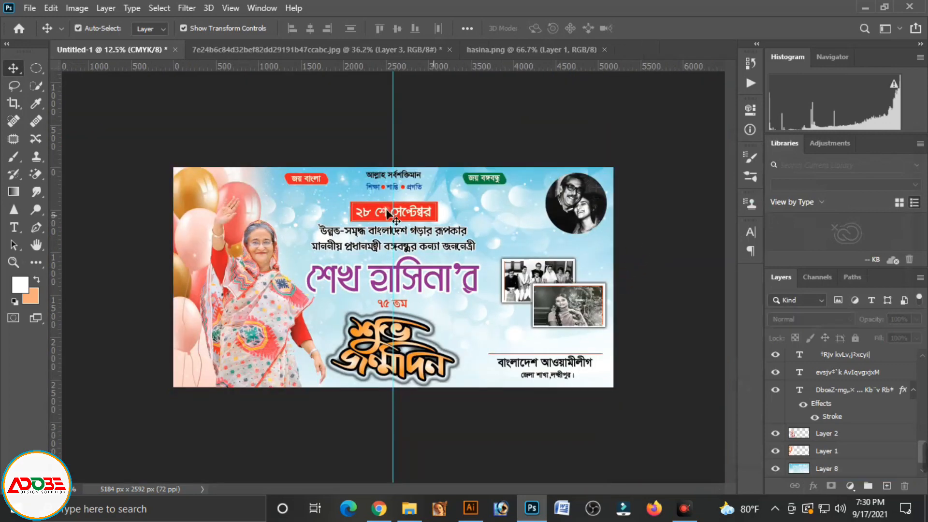
pyautogui.moveTo(400, 140); pyautogui.dragTo(58, 180)
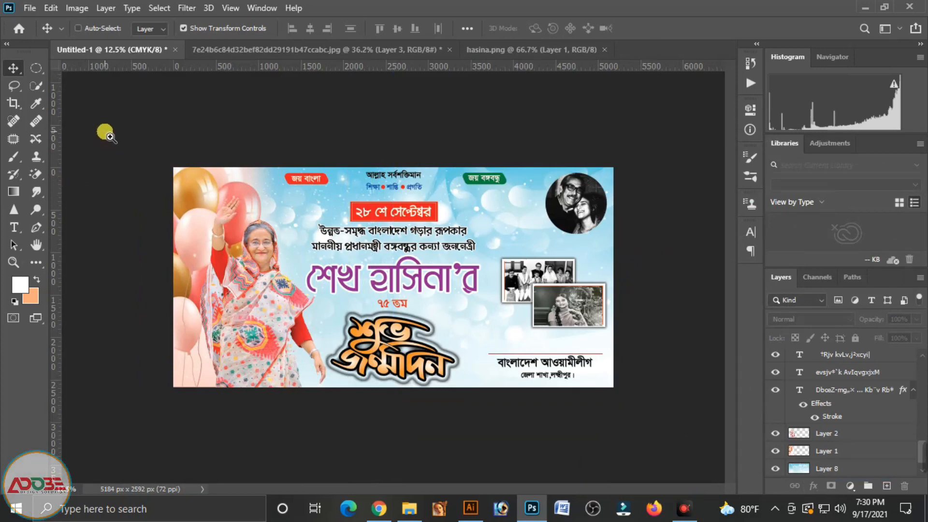
pyautogui.moveTo(106, 131); pyautogui.dragTo(136, 155)
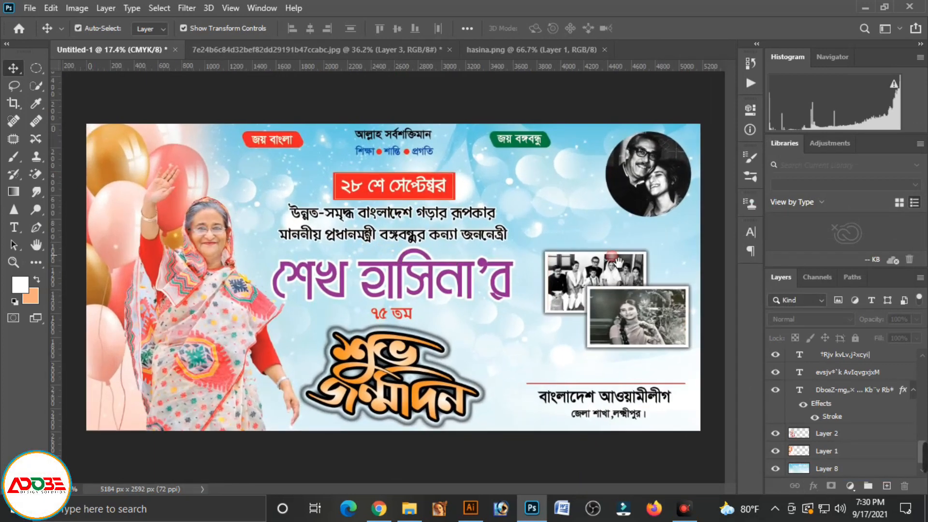
# Set the blend mode of the circular black-and-white portrait to Multiply and deselect it
pyautogui.click(670, 196)
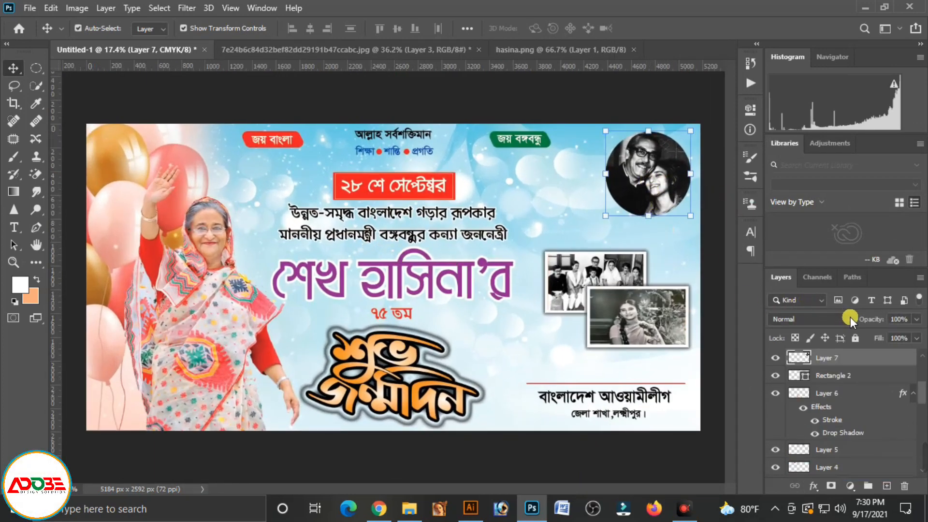
pyautogui.click(850, 317)
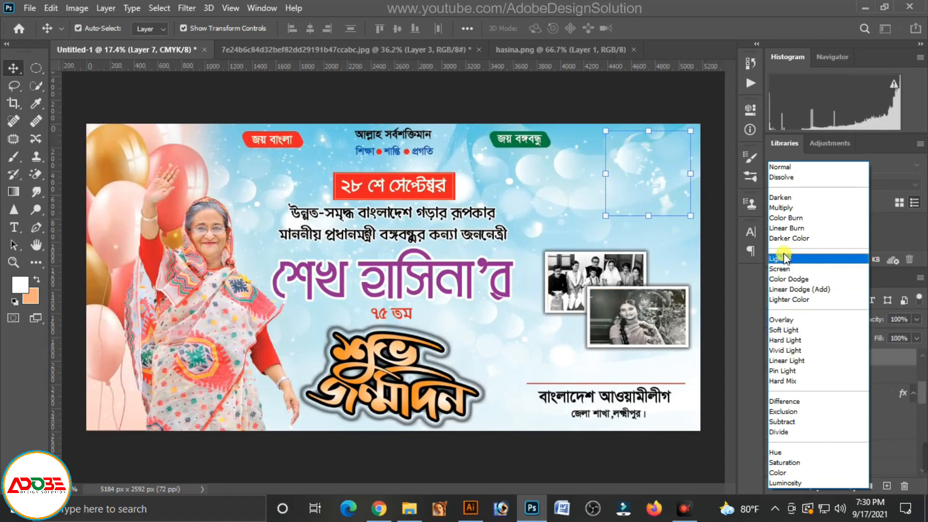
pyautogui.click(778, 208)
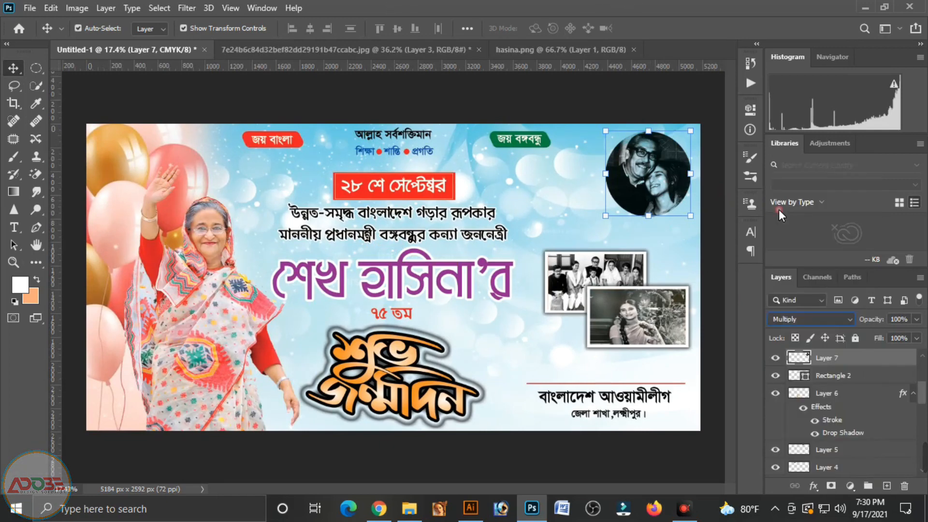
pyautogui.click(710, 244)
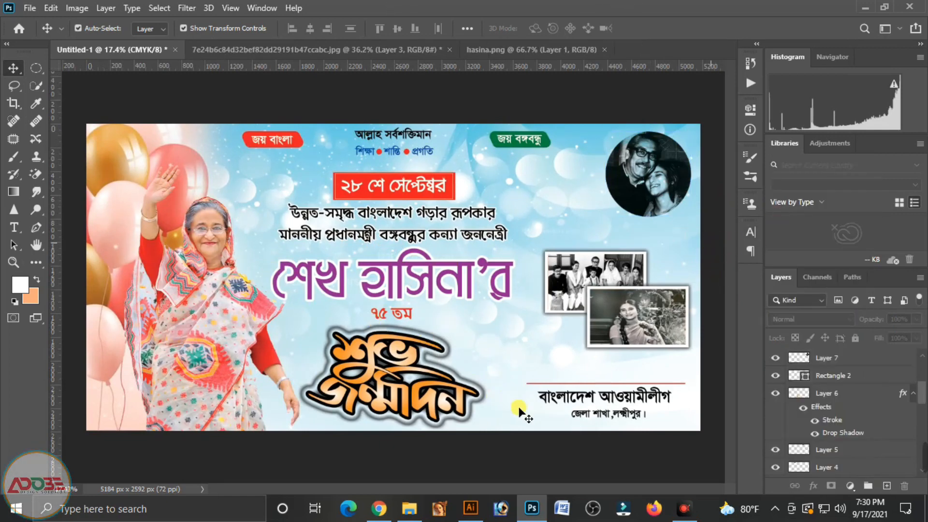